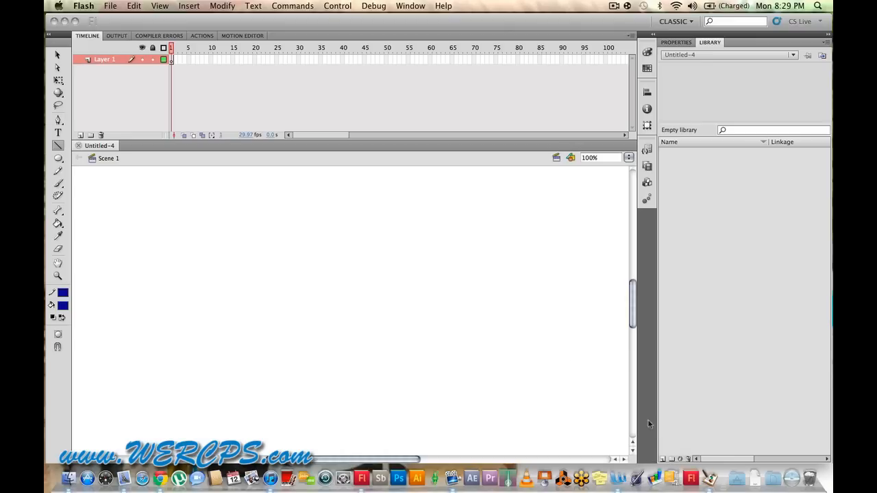
Step: Create a new graphic symbol named "Stickman walk loop" in the library root
left_click(663, 459)
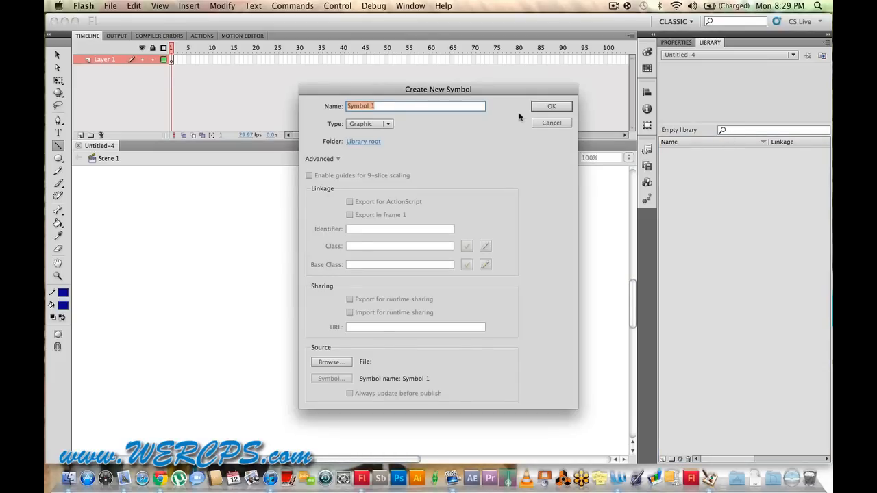
type("Stickman walk loop")
left_click(552, 107)
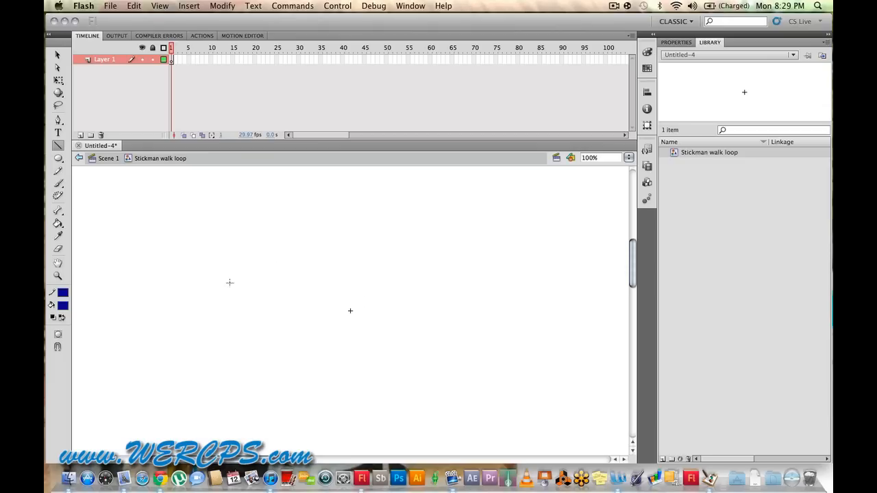
Step: Add five new layers above Layer 1 in the symbol's timeline
left_click(81, 135)
left_click(80, 135)
left_click(80, 135)
left_click(80, 135)
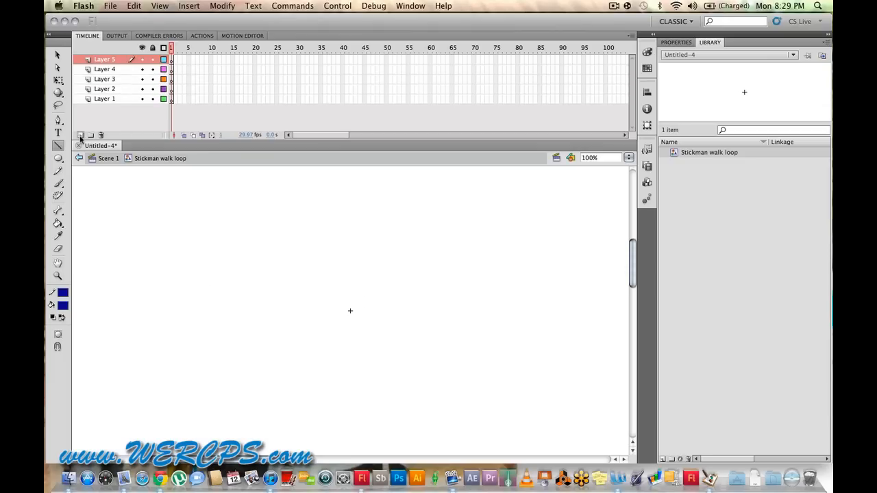
left_click(80, 135)
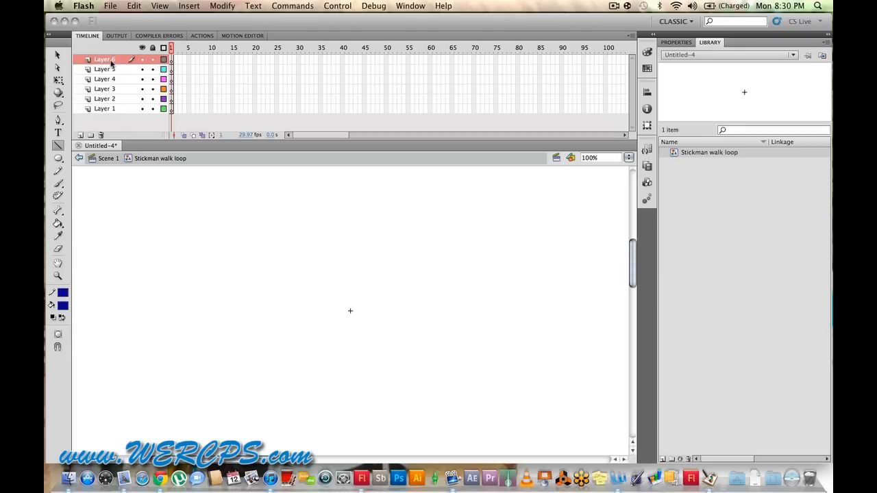
Step: Rename Layer 1, Layer 2 and Layer 3 as L-Leg, R-Leg and Body
left_click(109, 109)
double_click(110, 109)
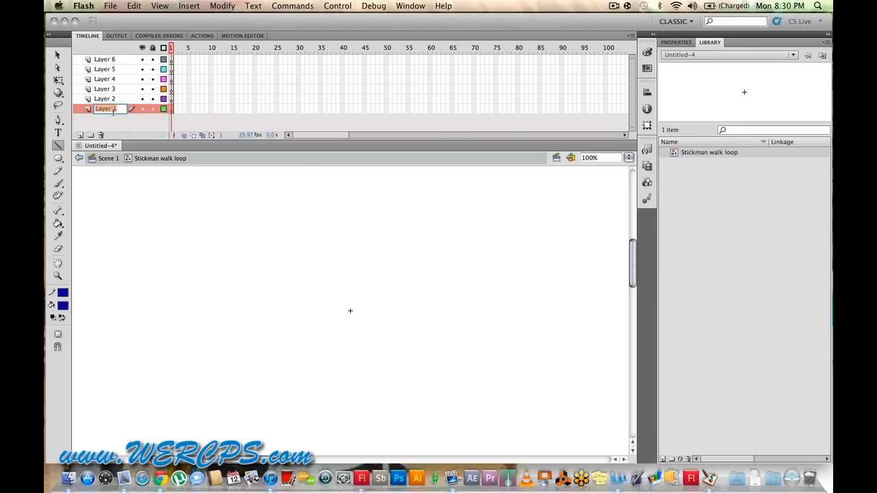
type("l")
double_click(103, 100)
type("R")
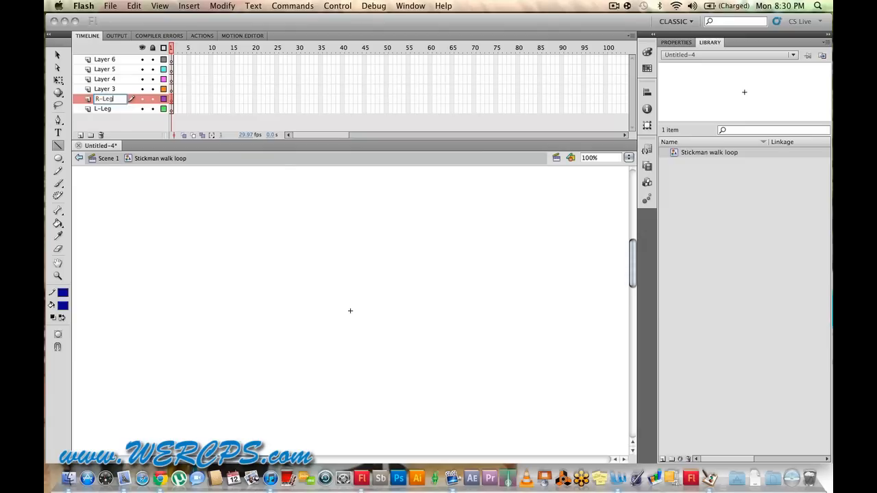
type("-Leg")
double_click(106, 89)
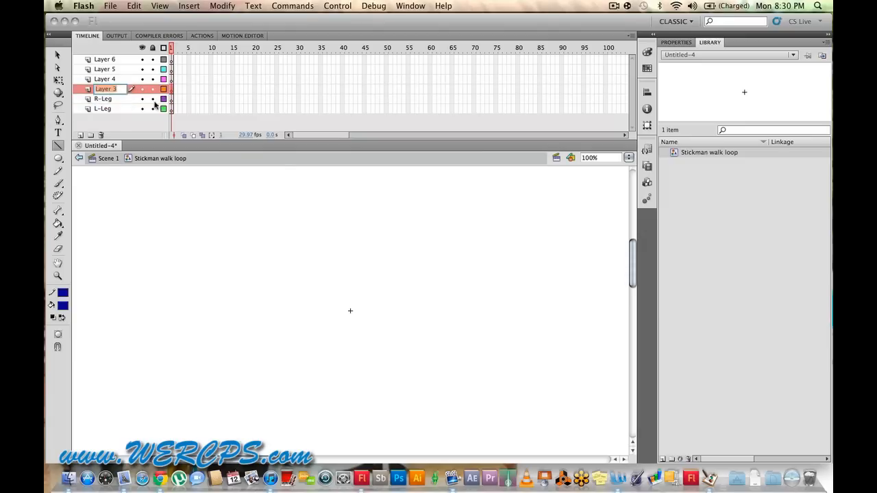
type("Body")
key("Return")
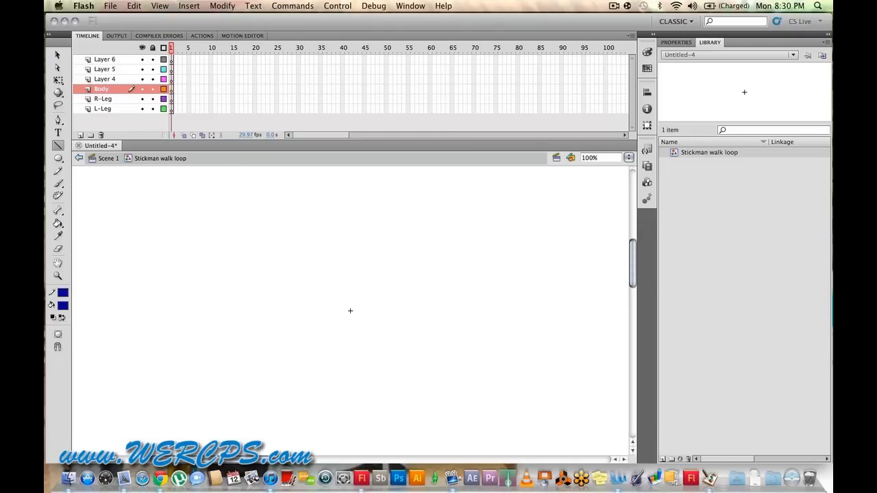
Step: Rename Layer 4, Layer 5 and Layer 6 as L-arm, R-arm and Head
left_click(113, 80)
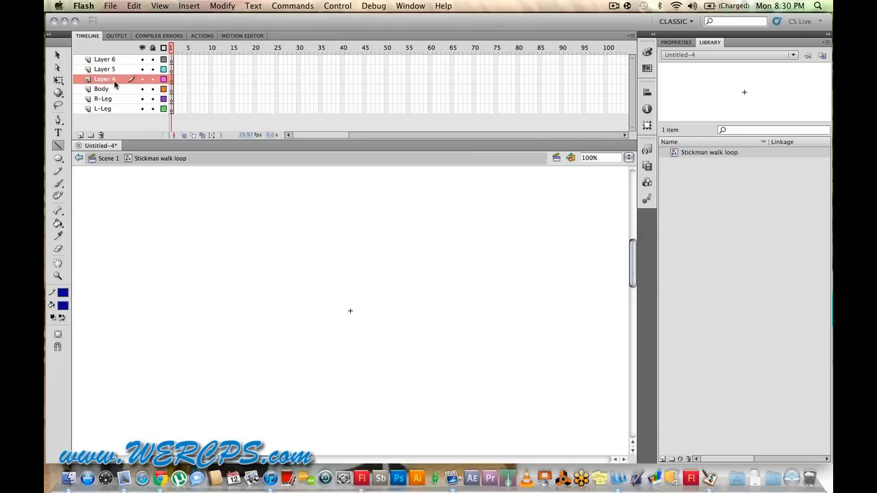
double_click(113, 80)
type("L-arm")
double_click(117, 69)
type("R-")
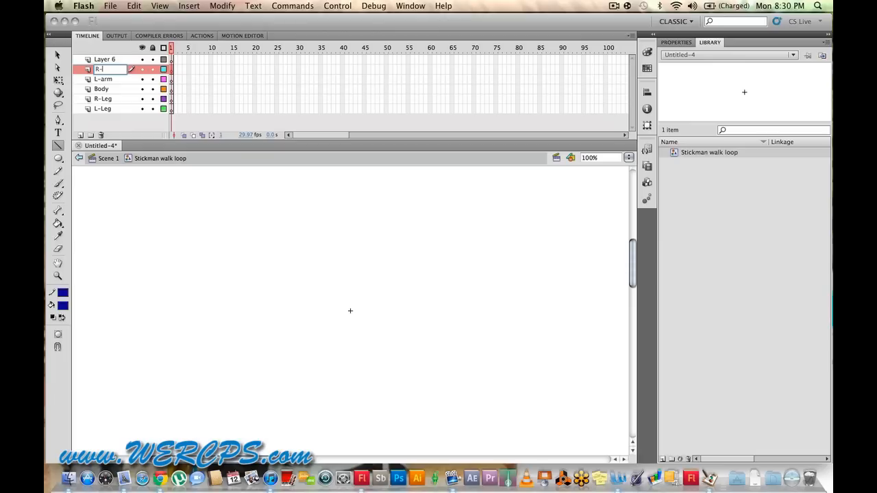
double_click(97, 59)
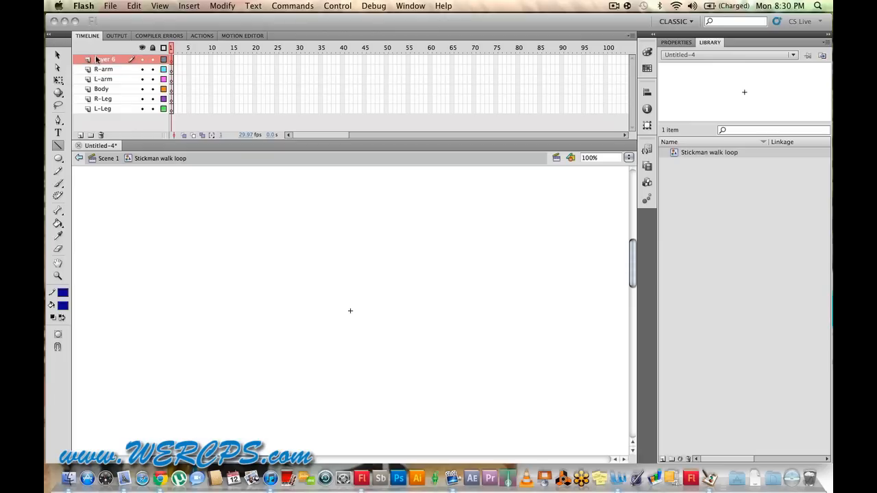
type("Head")
Step: Extend all six layers to frame 30 by inserting frames from Head through L-Leg
left_click(263, 108)
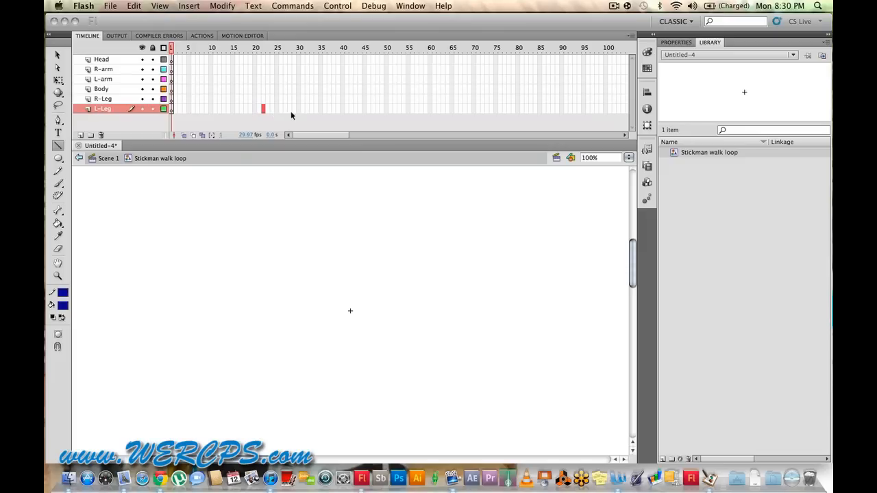
left_click(298, 108)
left_click(299, 60, "shift")
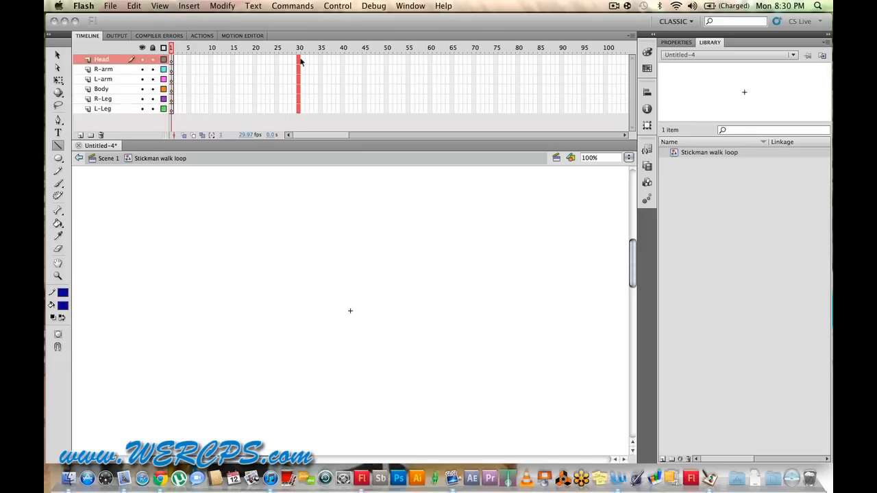
key("F5")
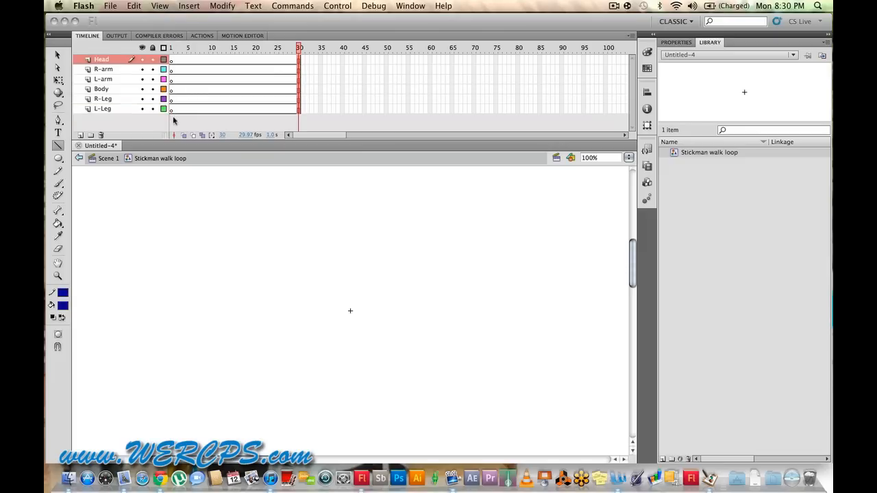
Step: Create a layer folder named Stickman above the Head layer
left_click(103, 109)
left_click(112, 60)
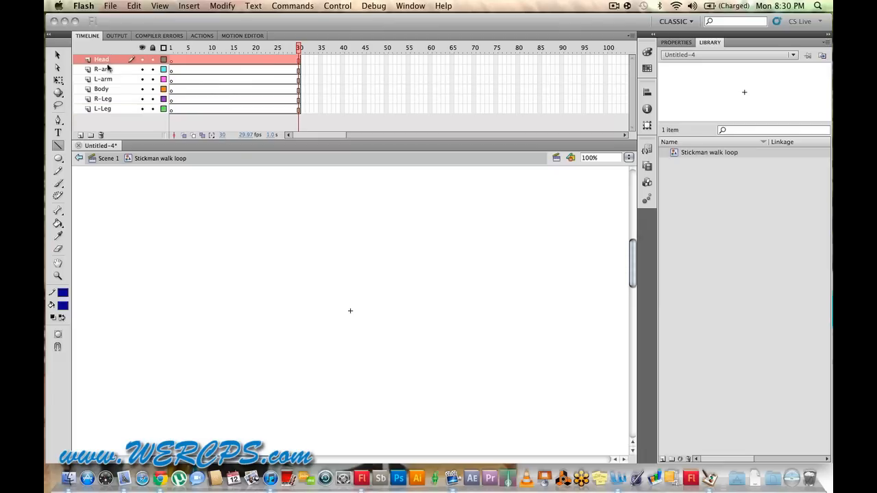
left_click(92, 135)
double_click(109, 59)
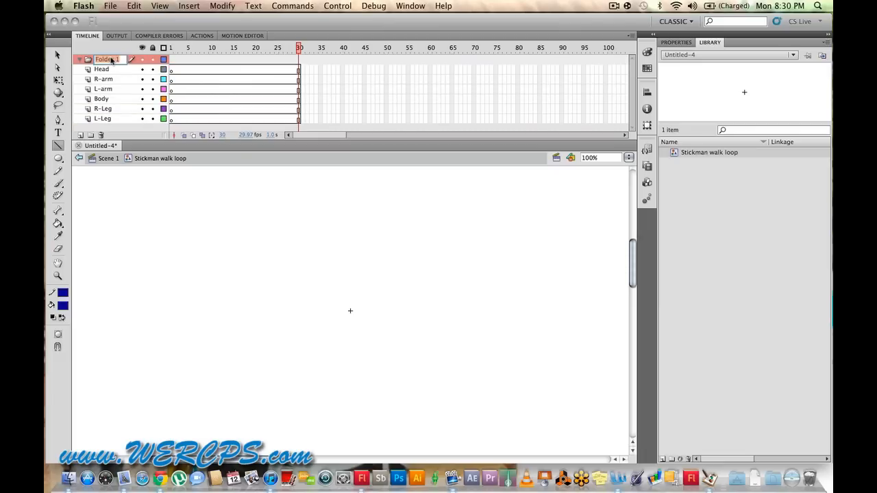
type("Stid")
type("kman")
Step: Move all six body-part layers, from Head to L-Leg, into the Stickman folder
left_click(108, 71)
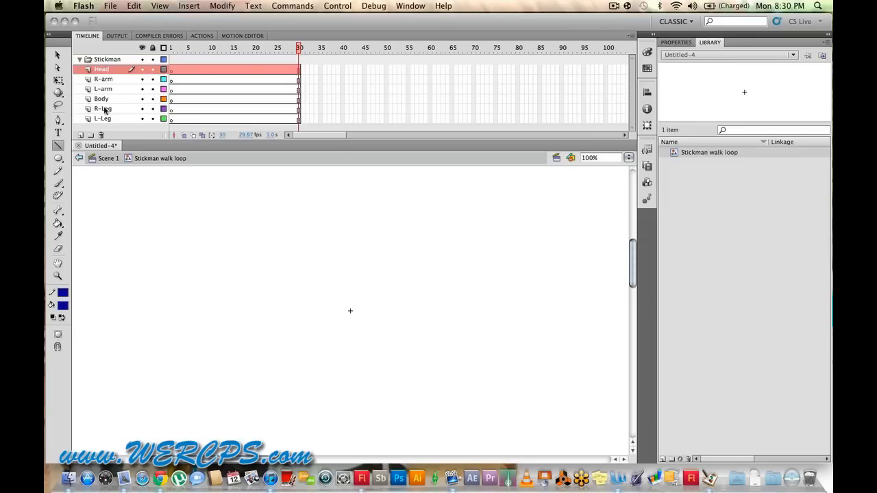
left_click(104, 119, "shift")
left_click_drag(108, 69, 85, 79)
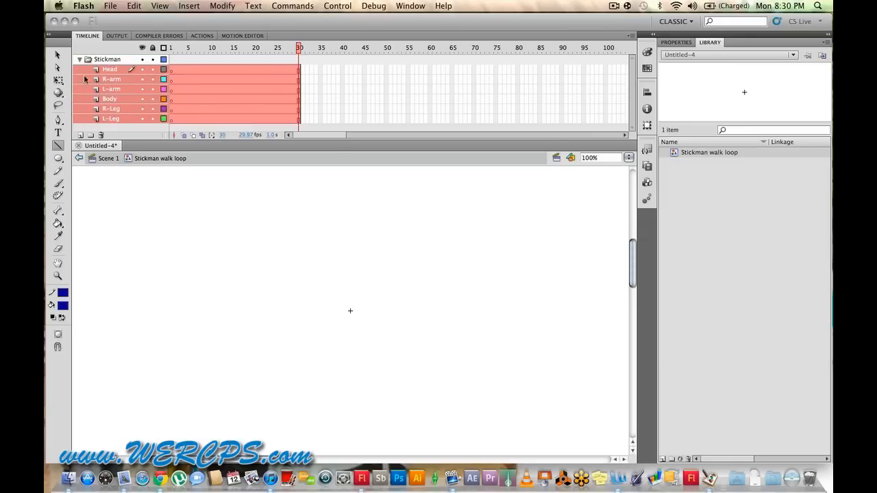
left_click(80, 60)
left_click(79, 59)
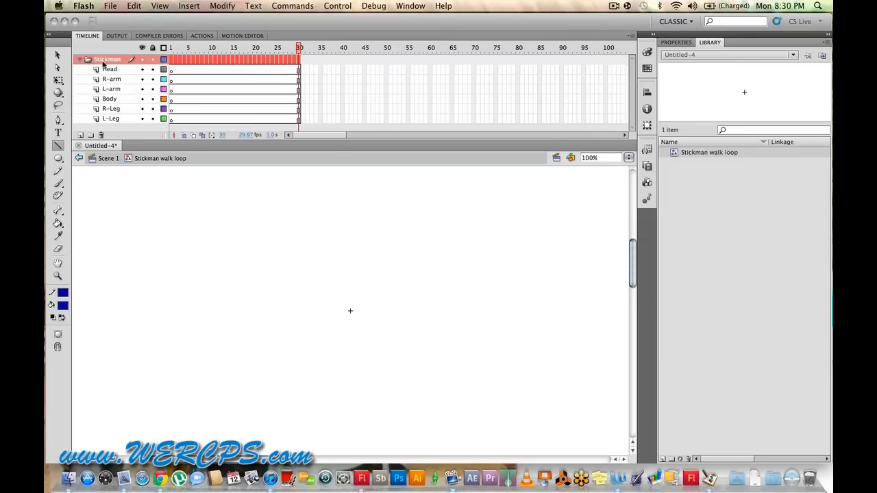
Step: Add a layer named Guide above the Stickman folder and lock it
left_click(80, 135)
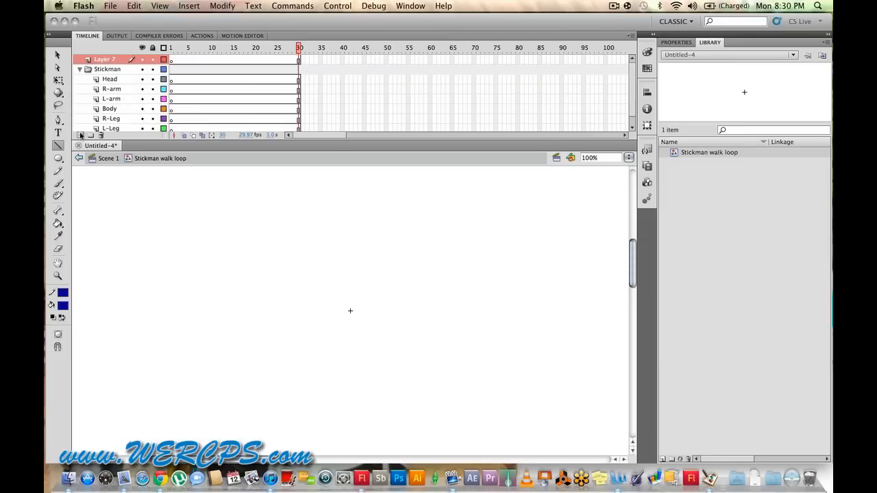
double_click(107, 60)
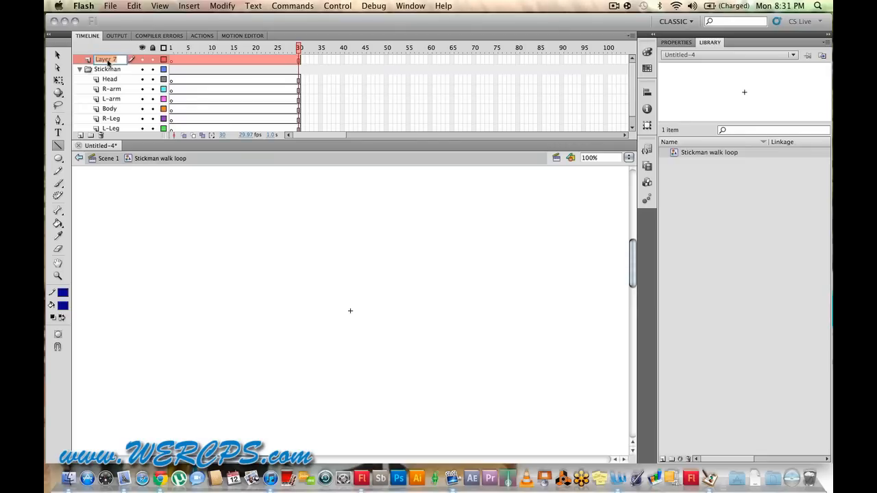
type("Guide")
left_click(181, 63)
left_click(170, 60)
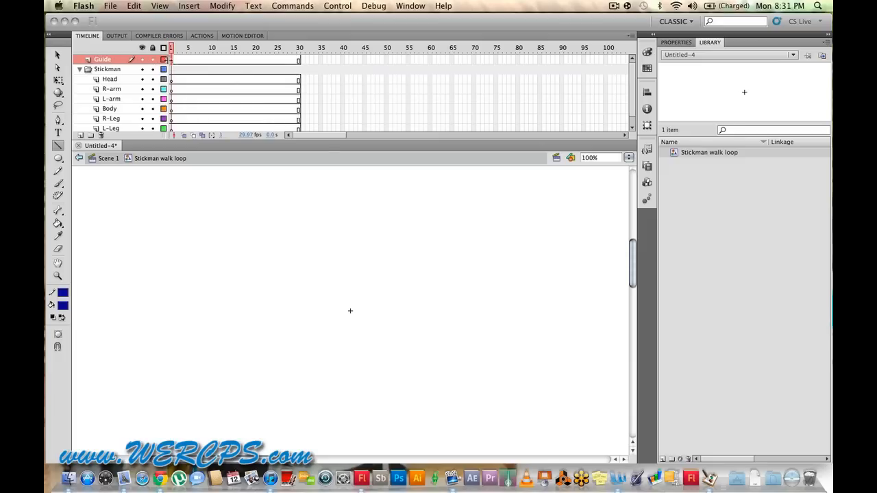
left_click(152, 60)
Step: Draw a straight vertical line for the torso through the registration point in frame 1 of the Body layer
scroll(176, 84, "down", 1)
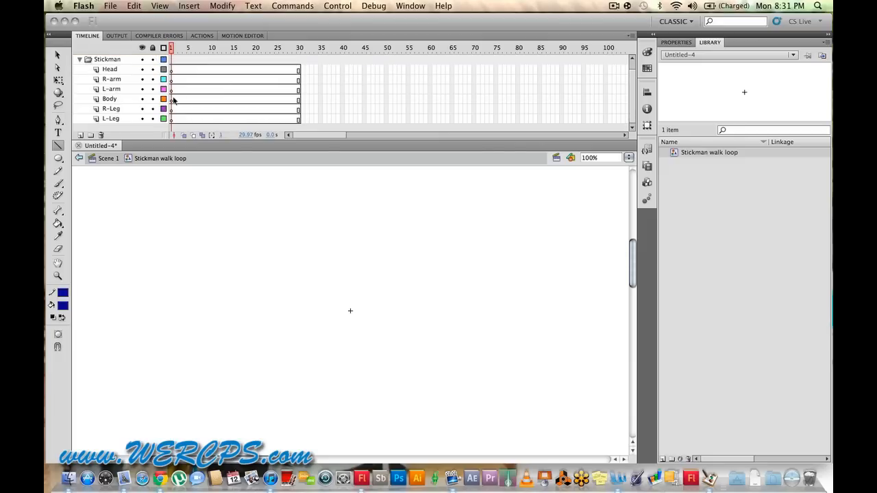
left_click(172, 100)
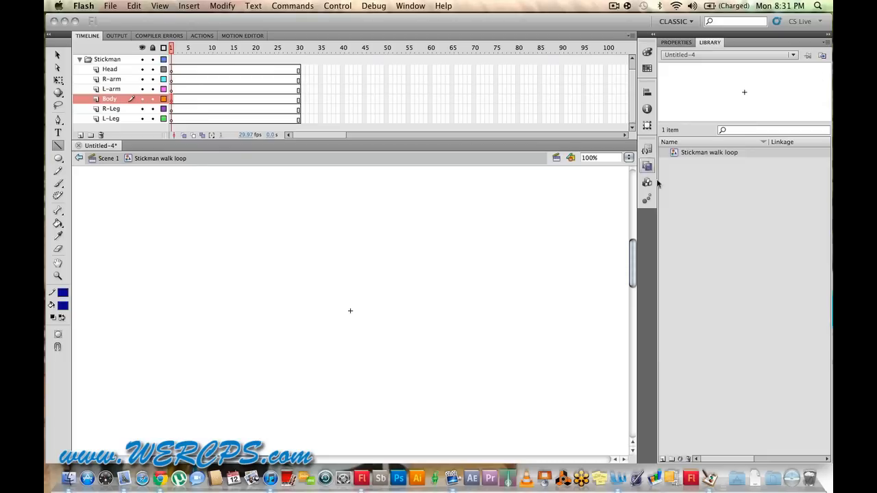
left_click(689, 43)
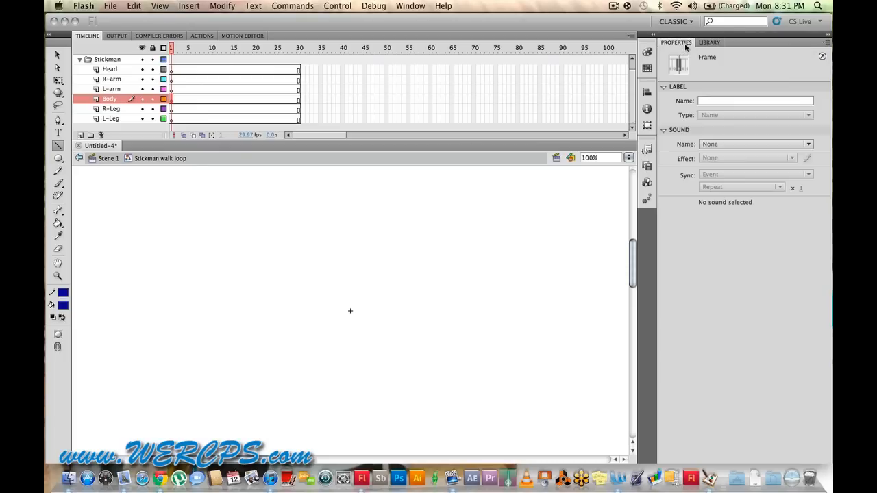
left_click(442, 273)
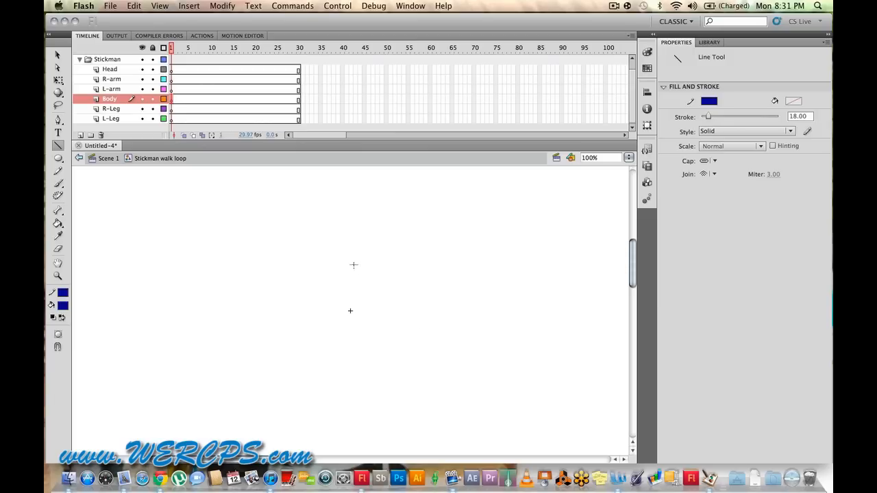
mouse_move(352, 261)
left_mouse_down()
mouse_move(350, 345)
mouse_move(352, 332)
left_mouse_up()
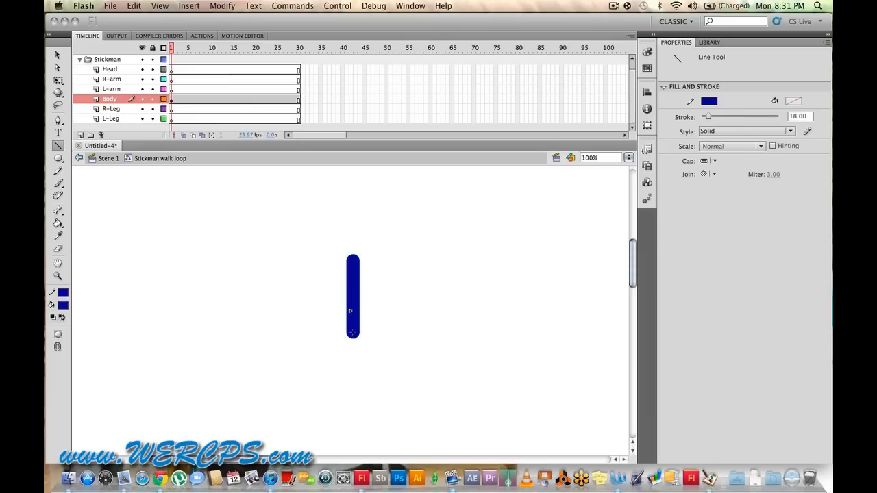
Step: Turn on object snapping and draw the right leg with a foot from the torso's lower end in frame 1 of R-Leg
left_click(58, 347)
left_click(171, 109)
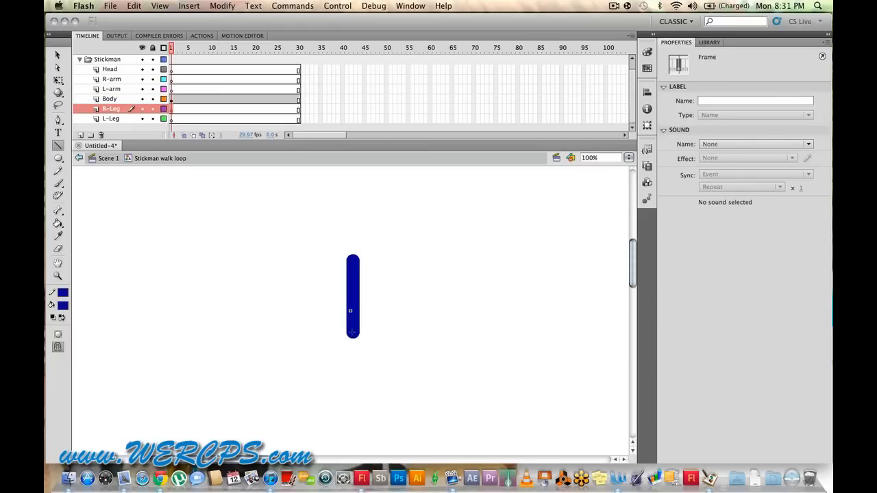
mouse_move(352, 335)
left_mouse_down()
mouse_move(336, 372)
mouse_move(340, 394)
left_mouse_up()
mouse_move(340, 394)
left_mouse_down()
mouse_move(342, 446)
mouse_move(334, 445)
left_mouse_up()
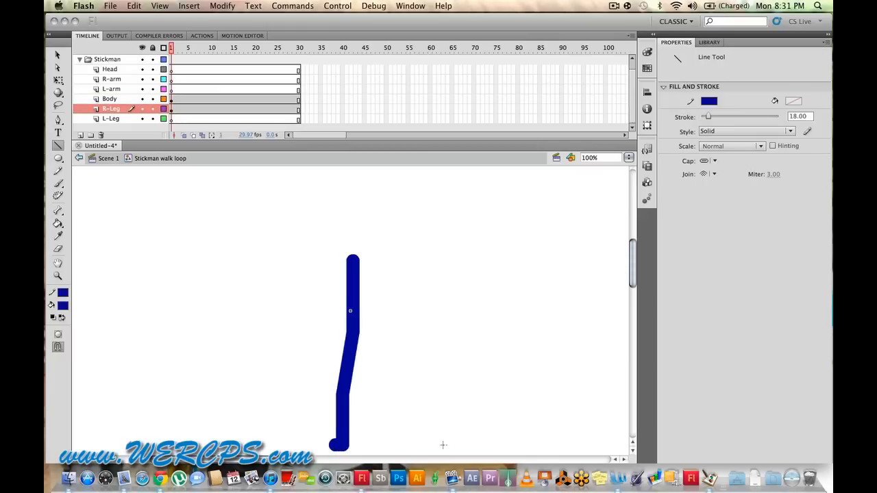
Step: Draw the left leg with a foot from the torso's lower end in frame 1 of the L-Leg layer
left_click(171, 119)
left_click_drag(354, 333, 364, 388)
mouse_move(364, 387)
left_mouse_down()
mouse_move(361, 435)
mouse_move(369, 443)
left_mouse_up()
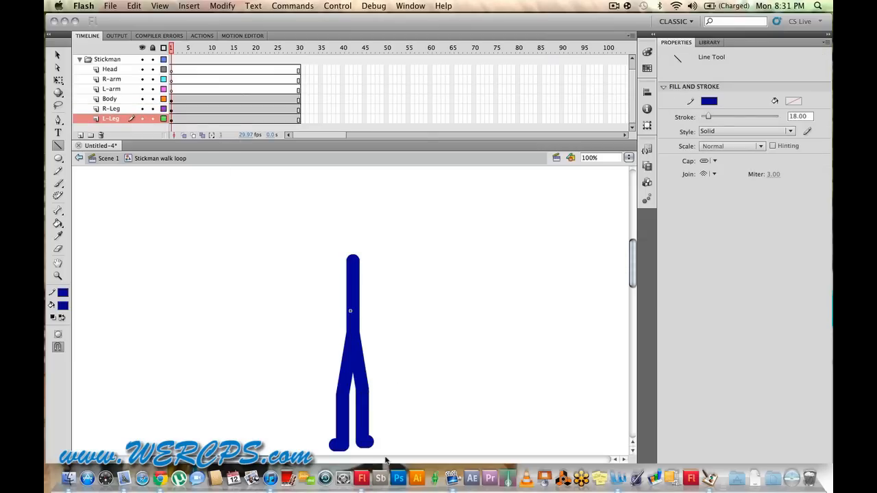
Step: Draw two-segment arms hanging from the torso's upper end in frame 1 of the L-arm and R-arm layers
left_click(172, 89)
left_click_drag(352, 259, 337, 351)
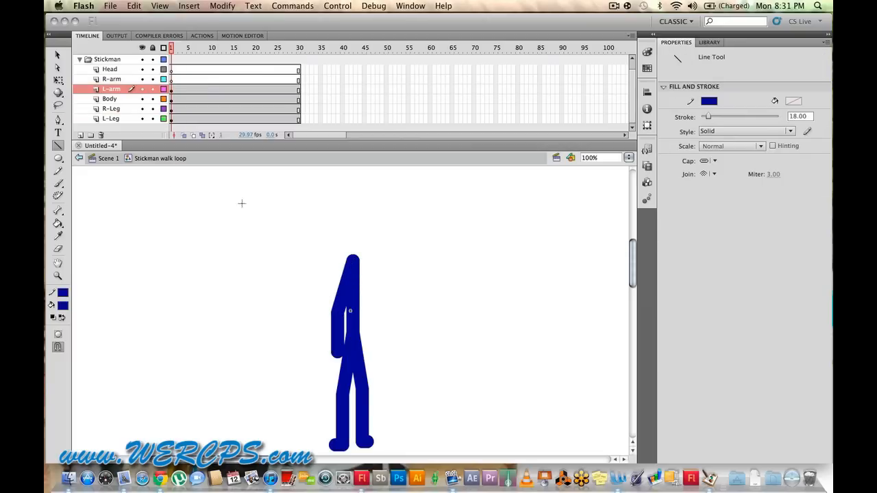
left_click(172, 80)
left_click_drag(352, 259, 367, 310)
left_click_drag(367, 311, 367, 349)
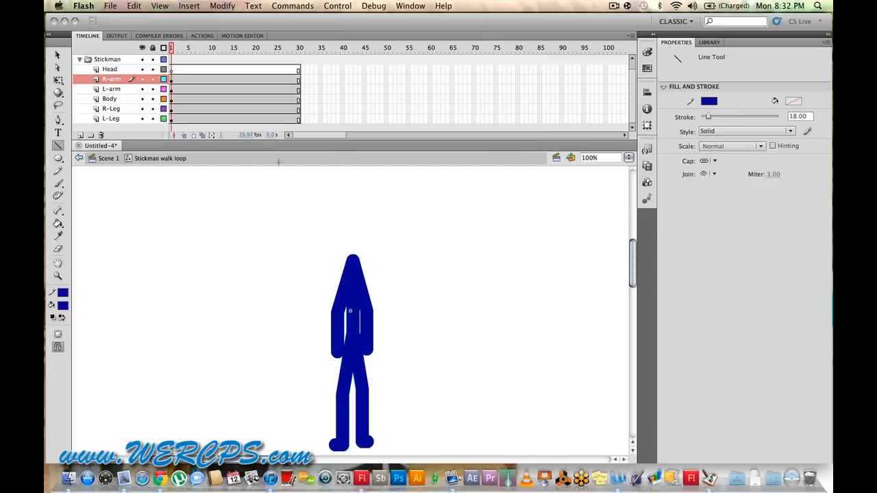
Step: Draw the head as a dark blue (#000099) filled circle without stroke on the torso's upper end in frame 1 of the Head layer
left_click(172, 71)
left_click(57, 158)
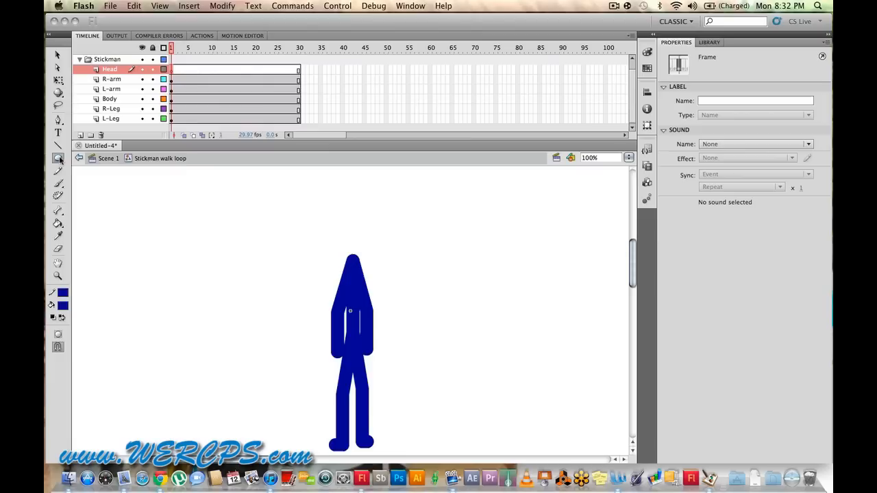
left_click(96, 169)
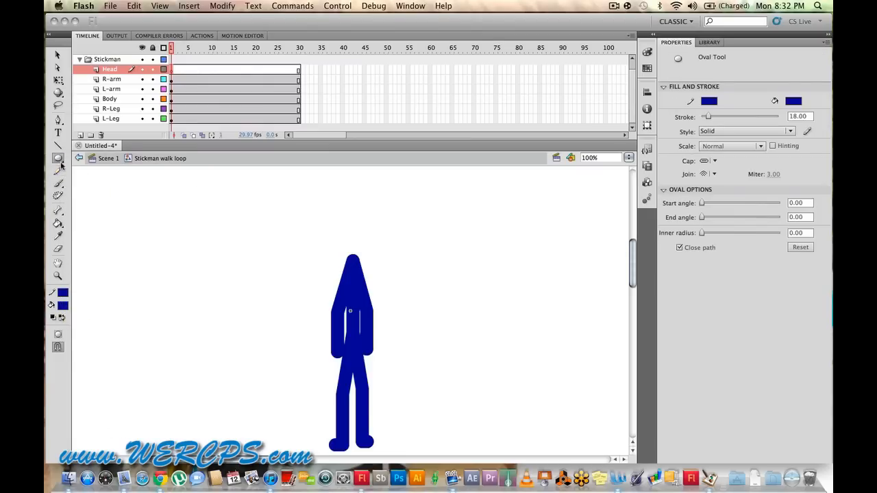
left_click_drag(57, 158, 92, 168)
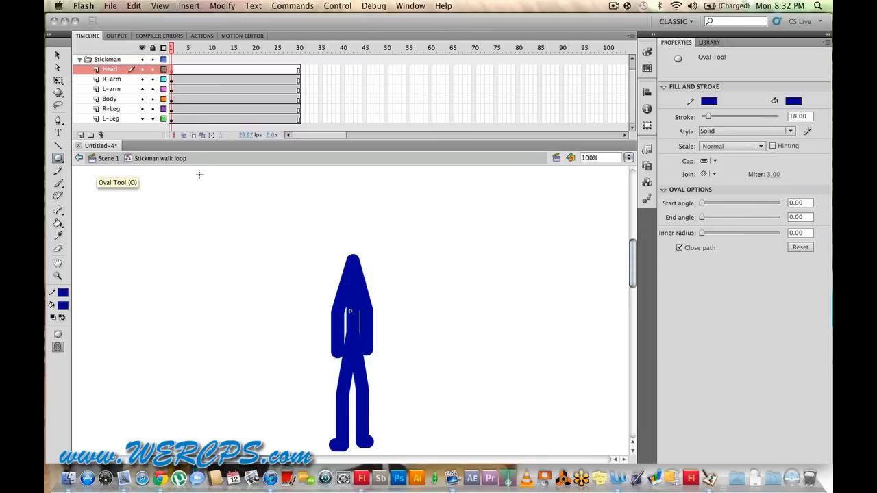
left_click(62, 305)
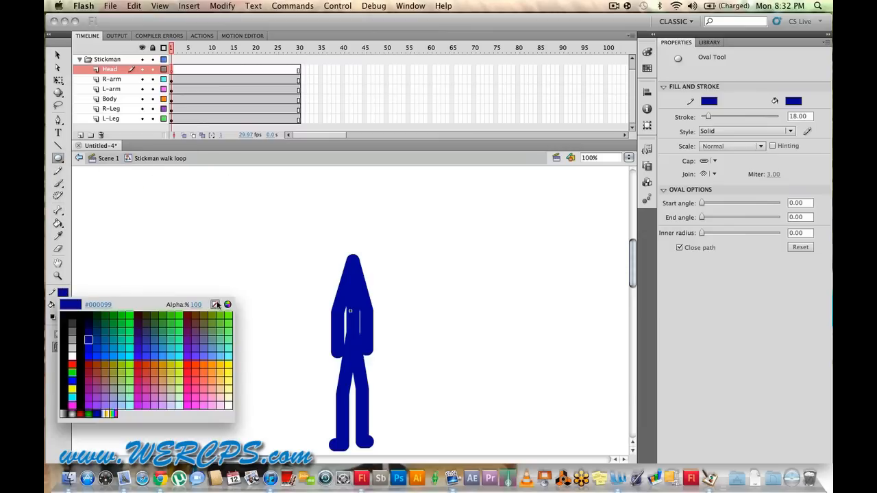
left_click(215, 305)
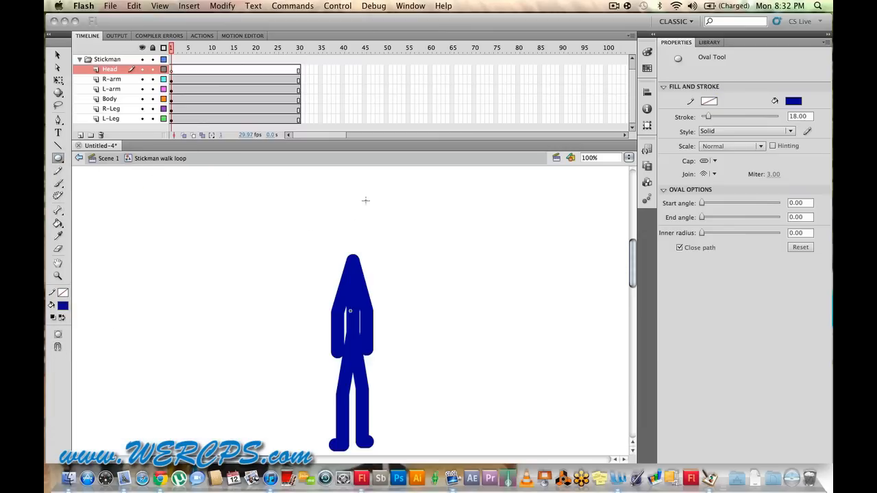
left_click_drag(343, 207, 360, 244)
key("v")
left_click(426, 302)
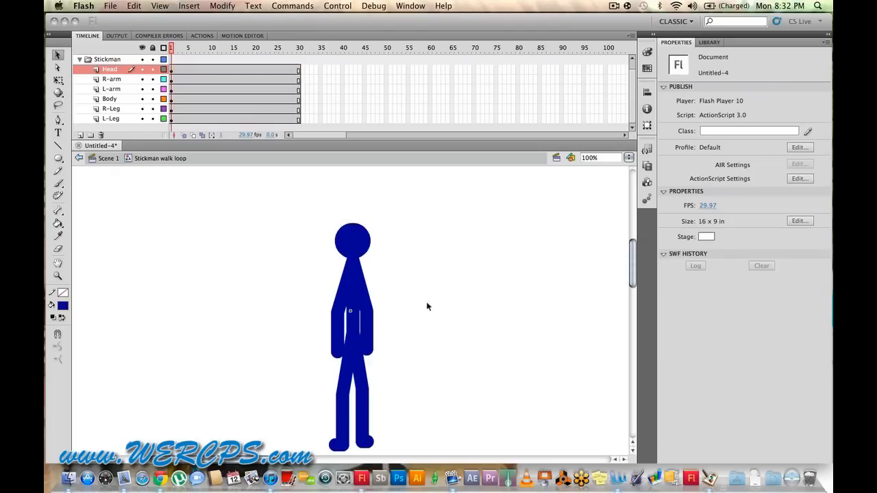
Step: Reshape both legs by pulling the feet in, so that each lower leg runs straight down to a rounded end
scroll(421, 346, "down", 2)
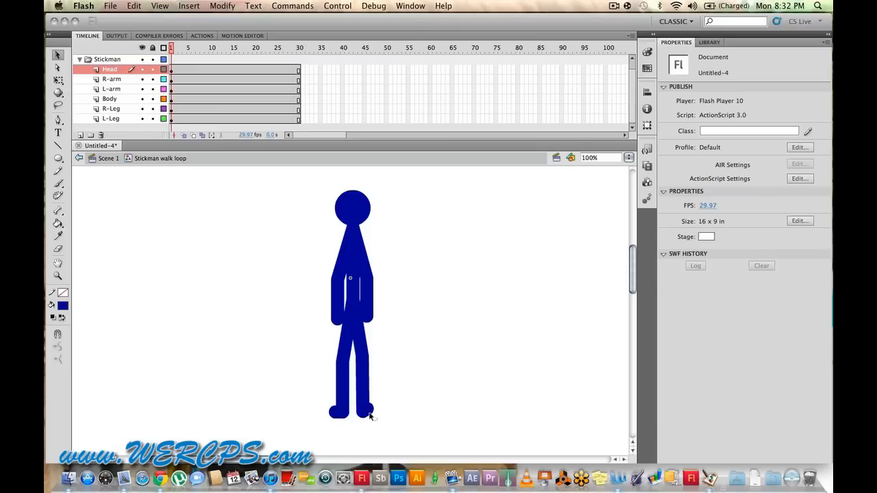
left_click_drag(370, 414, 343, 420)
left_click_drag(346, 372, 359, 371)
Step: Reshape both arms by lengthening the forearms downward and pulling the elbows in toward the torso
scroll(398, 393, "up", 2)
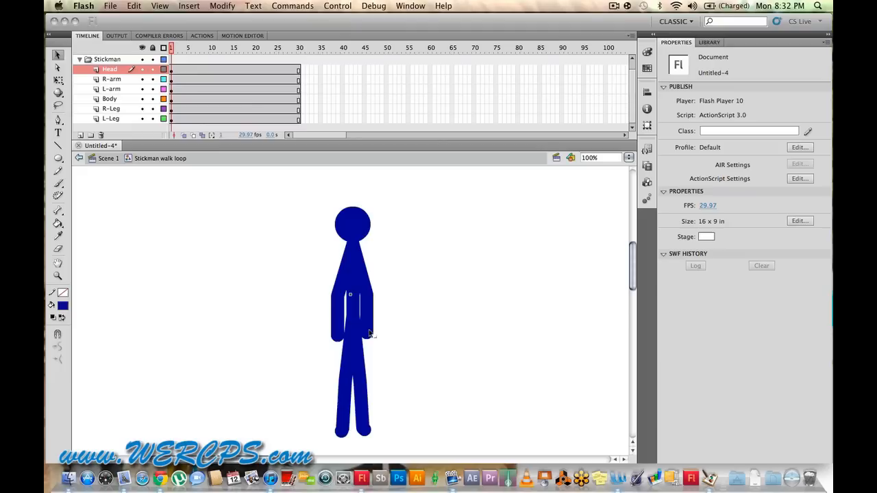
left_click_drag(367, 334, 367, 346)
left_click_drag(366, 294, 364, 302)
left_click_drag(337, 334, 338, 341)
left_click(337, 304)
left_click(322, 287)
left_click_drag(338, 298, 345, 307)
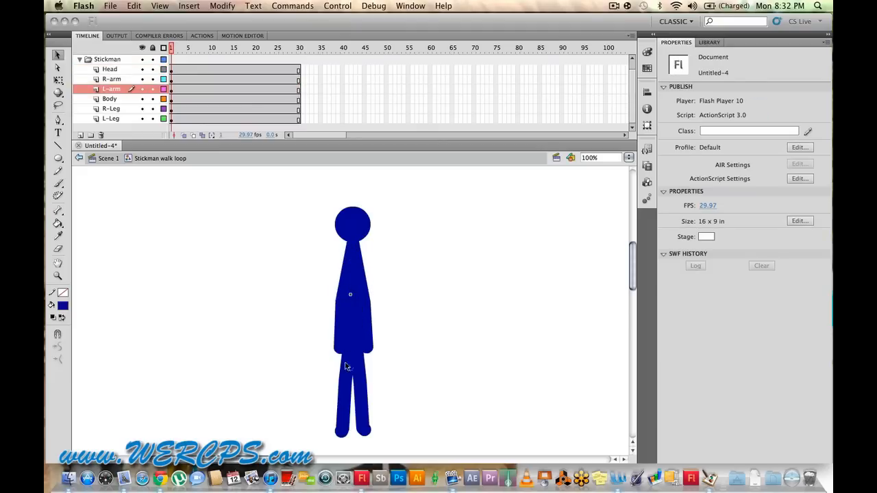
left_click(341, 349)
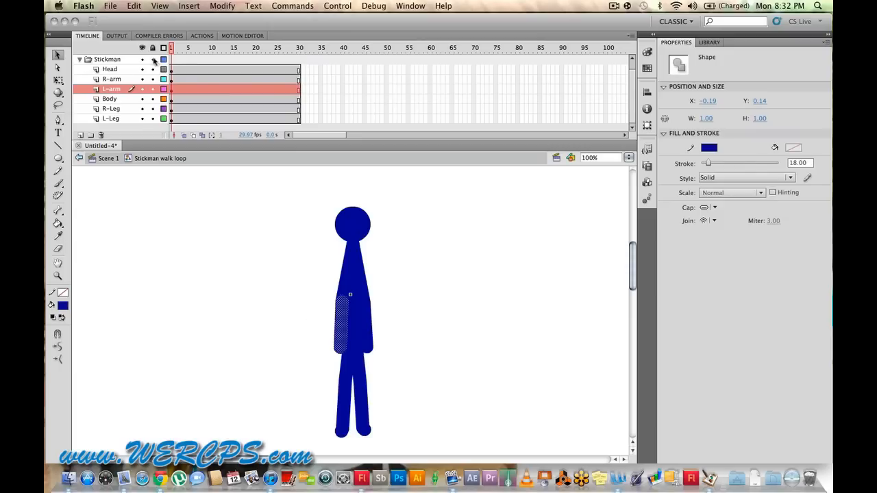
Step: Lock the whole Stickman folder, unlock the Guide layer and make its frame 1 active
scroll(123, 124, "up", 1)
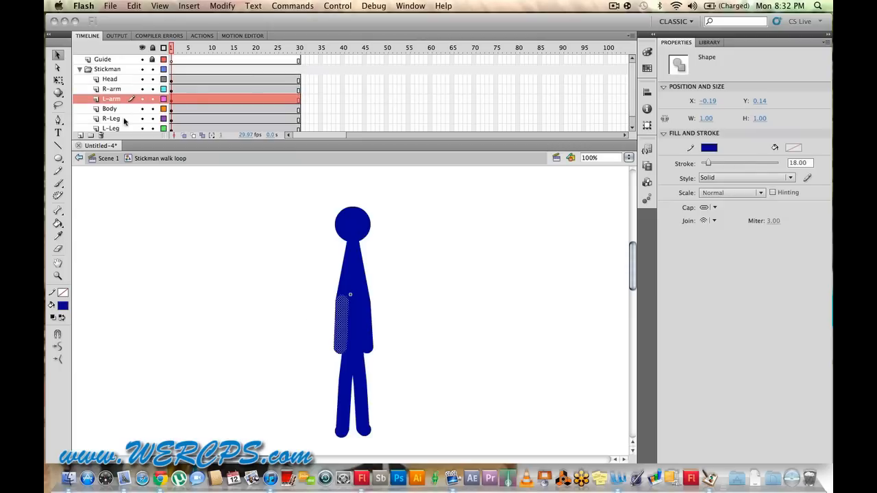
left_click(152, 69)
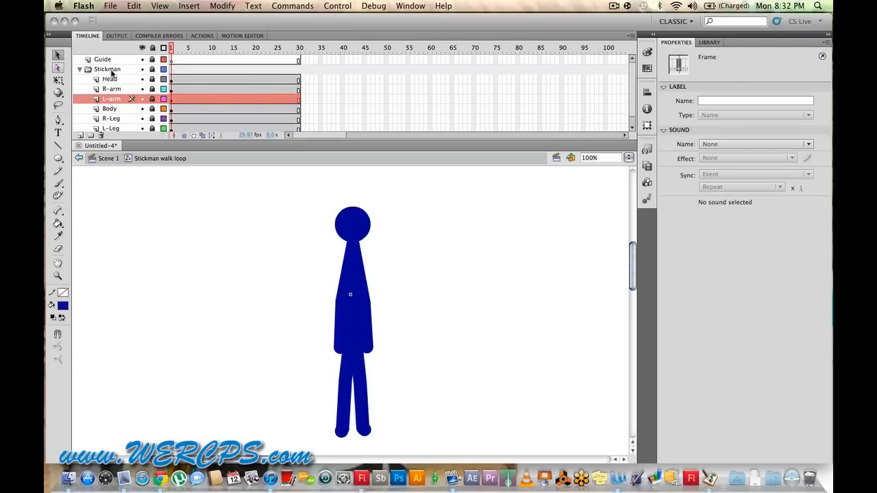
left_click(152, 59)
left_click(176, 62)
Step: Draw a horizontal red line with a stroke of 1 just above the head, extending well past both sides of the figure
left_click(58, 145)
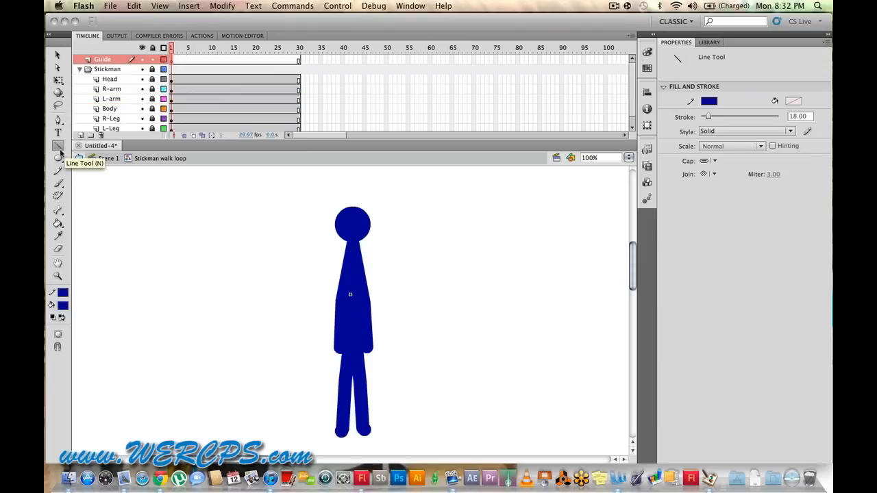
left_click(63, 294)
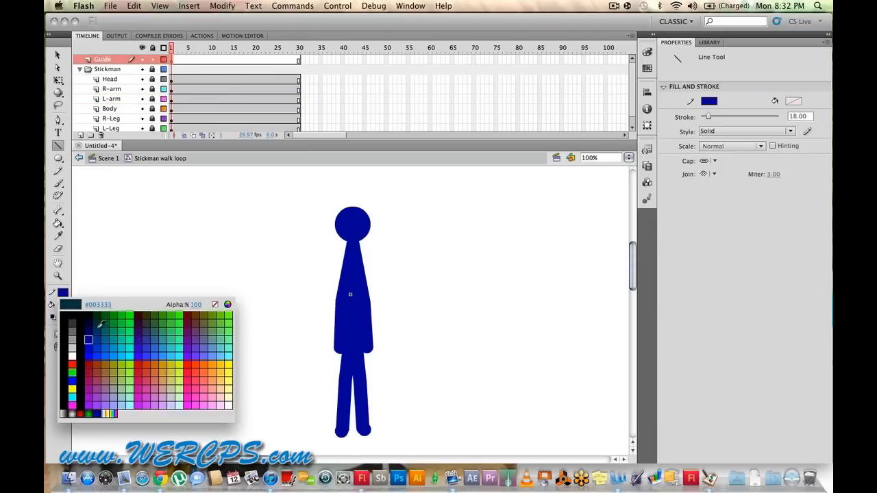
left_click(76, 364)
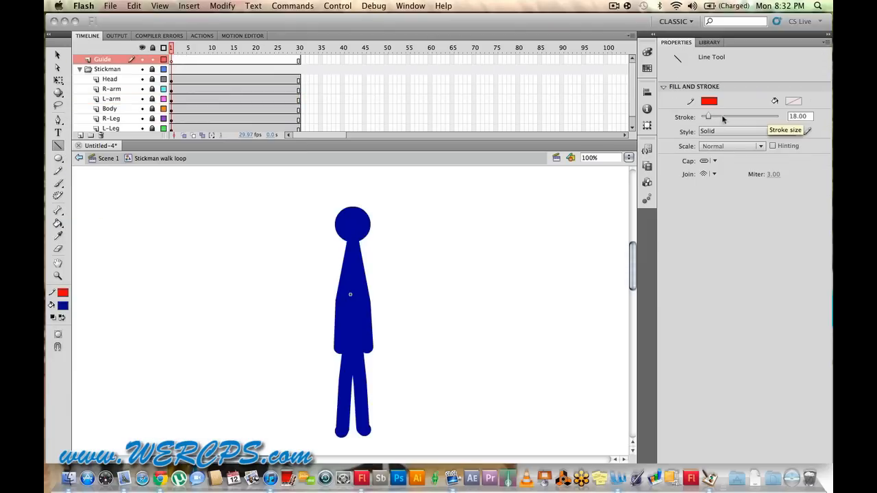
left_click(809, 118)
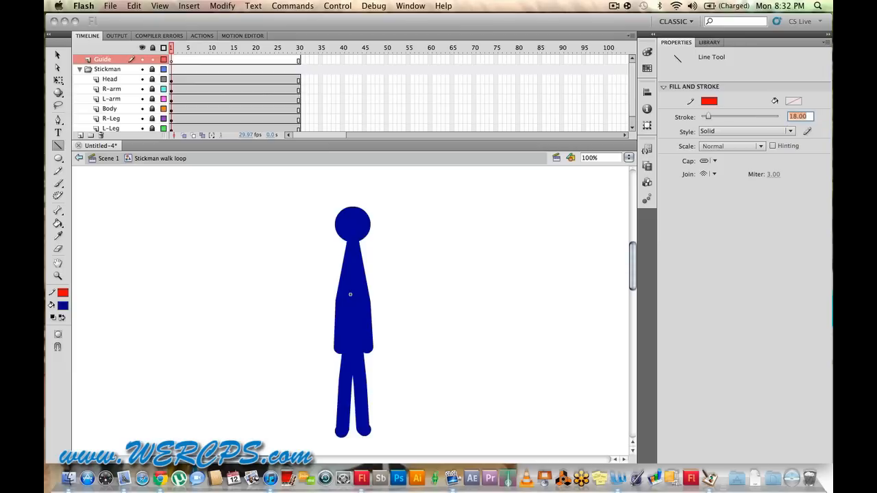
type("1")
key("Return")
left_click_drag(189, 200, 552, 199)
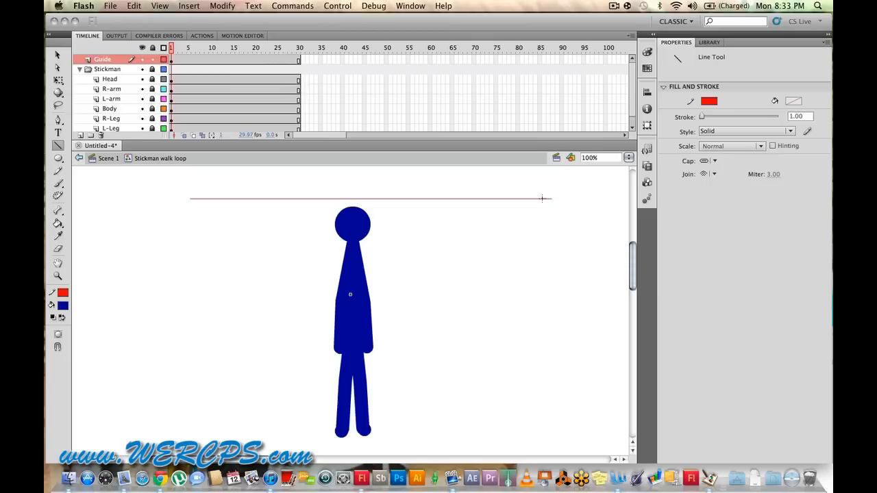
Step: Nudge the red line down to Y -1.68 so it touches the top of the head
key("v")
left_click(505, 199)
key("Down")
key("Down")
key("Down")
key("Down")
key("Down")
key("Down")
key("Down")
key("Down")
key("Down")
key("Down")
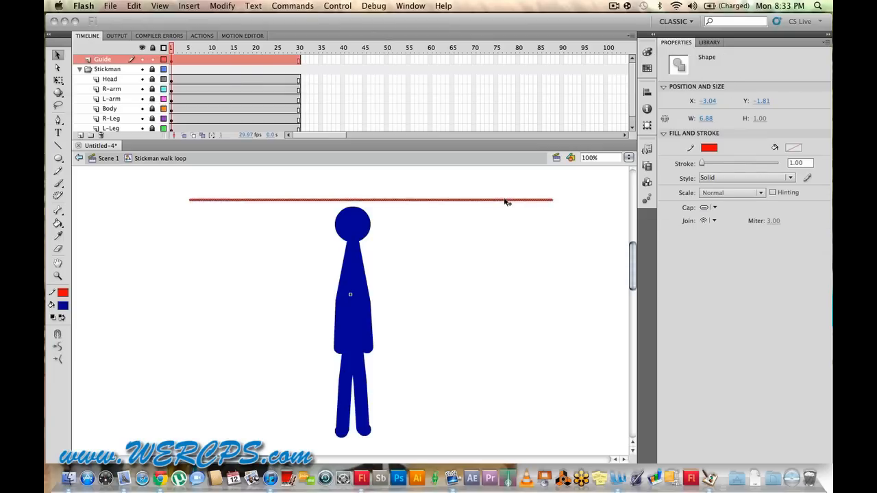
key("Down")
key("Down")
key("Down")
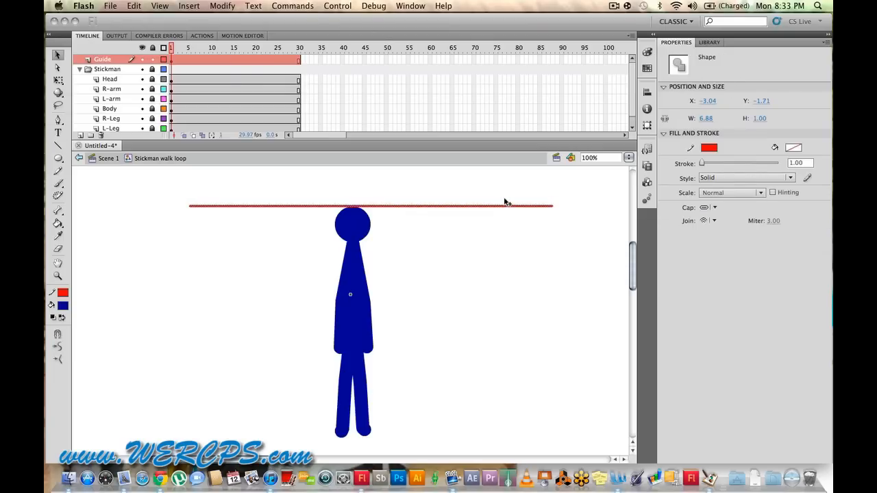
left_click(472, 251)
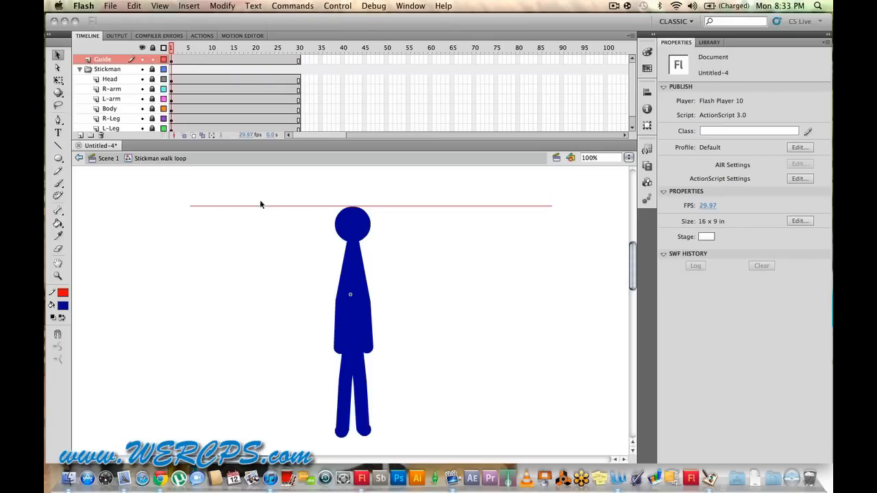
left_click(261, 206)
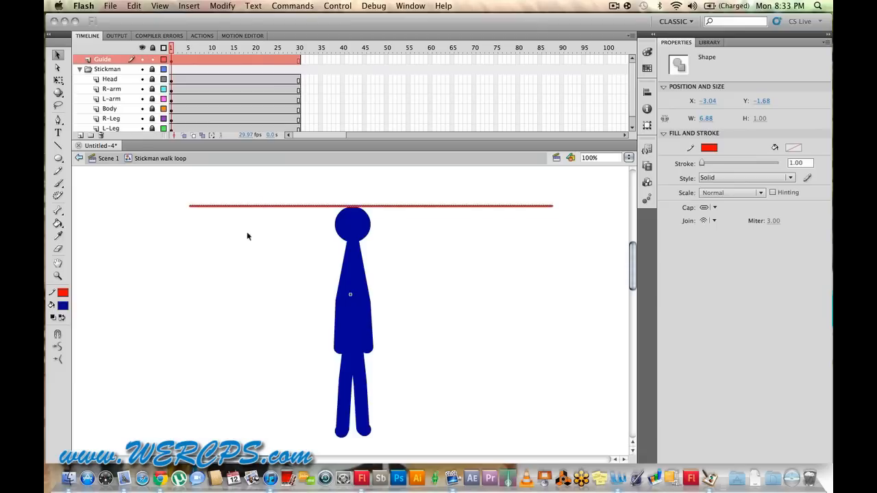
left_click(245, 232)
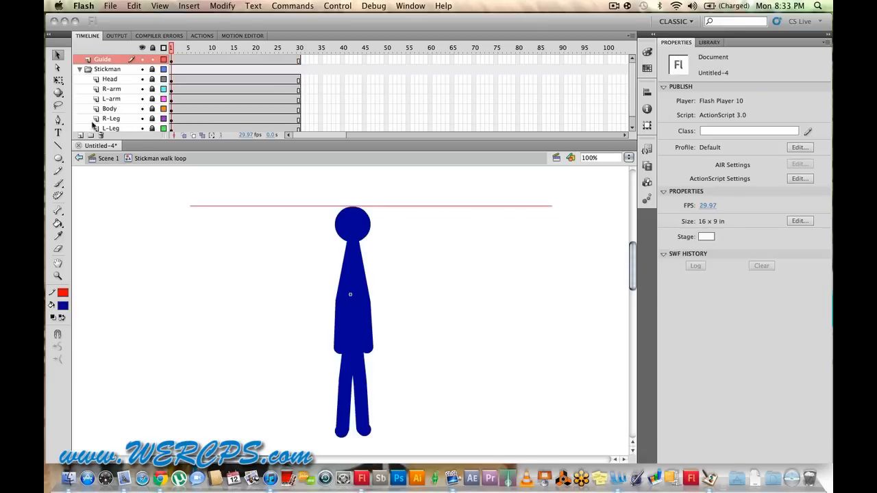
Step: Draw a second horizontal red line just below the first, nudged up to Y -1.57, and a third across the feet
left_click(58, 145)
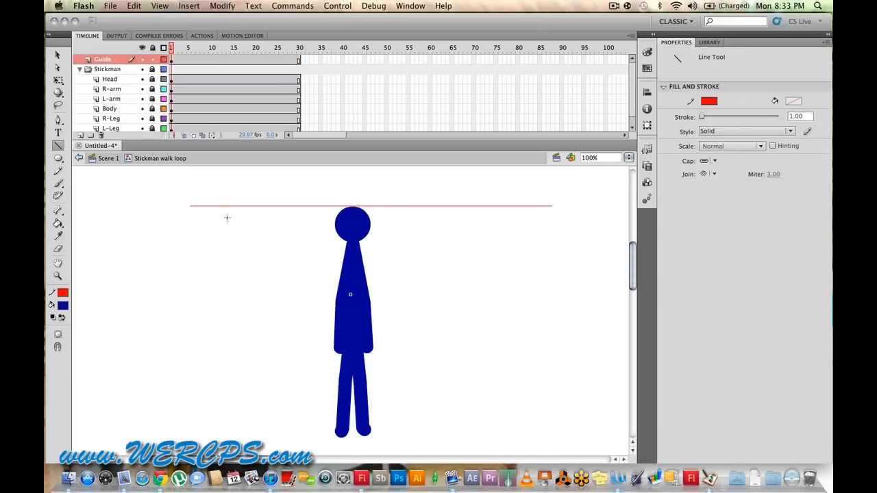
left_click_drag(194, 214, 541, 214)
key("v")
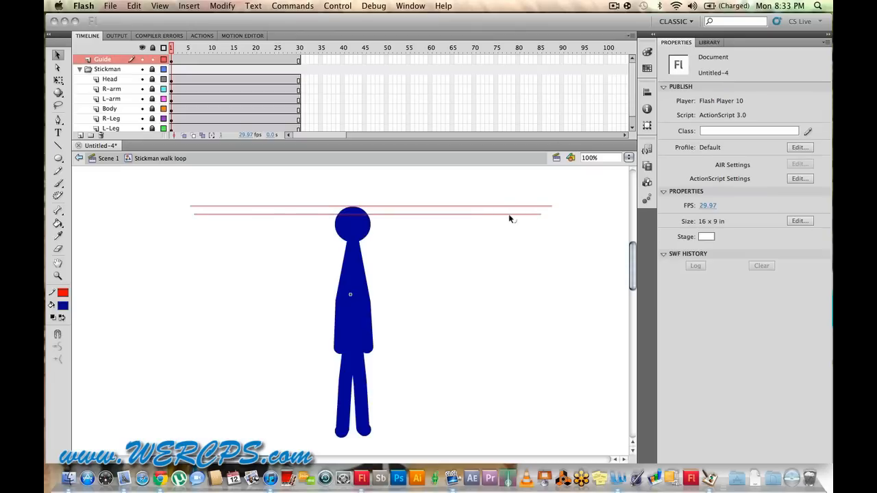
left_click(508, 213)
key("Up")
key("Up")
key("Up")
key("Up")
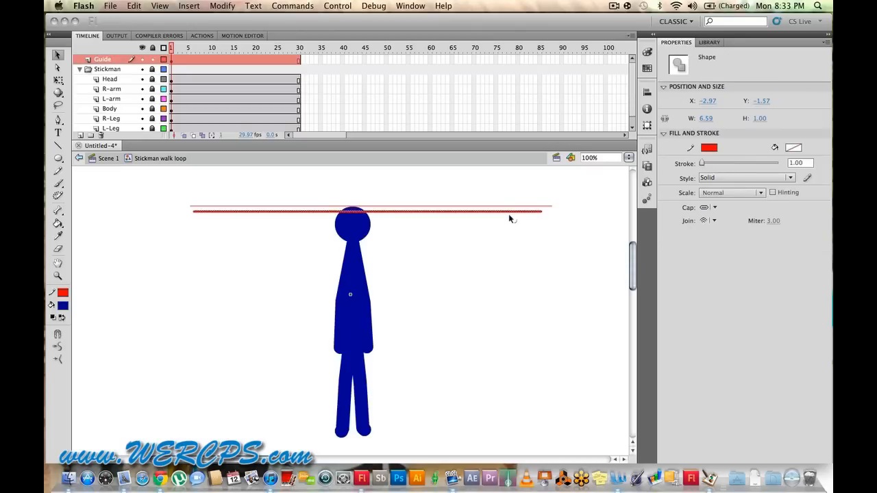
left_click(487, 320)
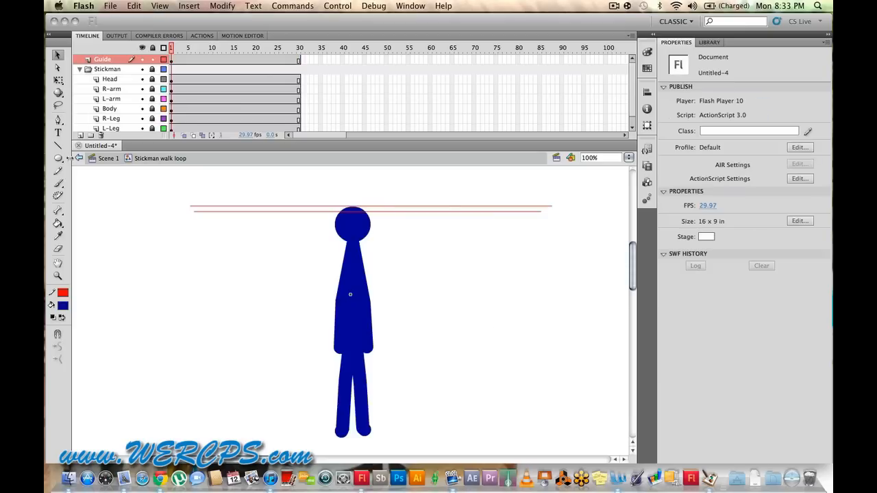
left_click(57, 146)
left_click_drag(220, 426, 539, 427)
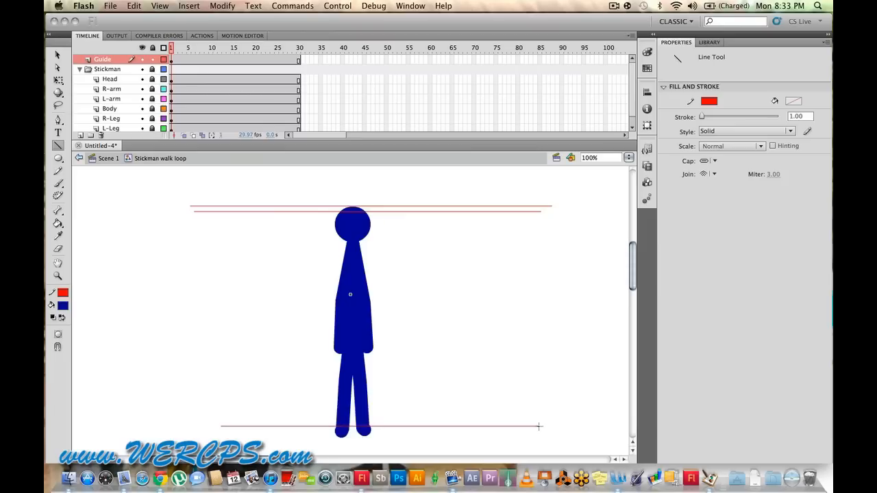
Step: Convert the layer with the red lines into a guide layer and lock it
right_click(114, 60)
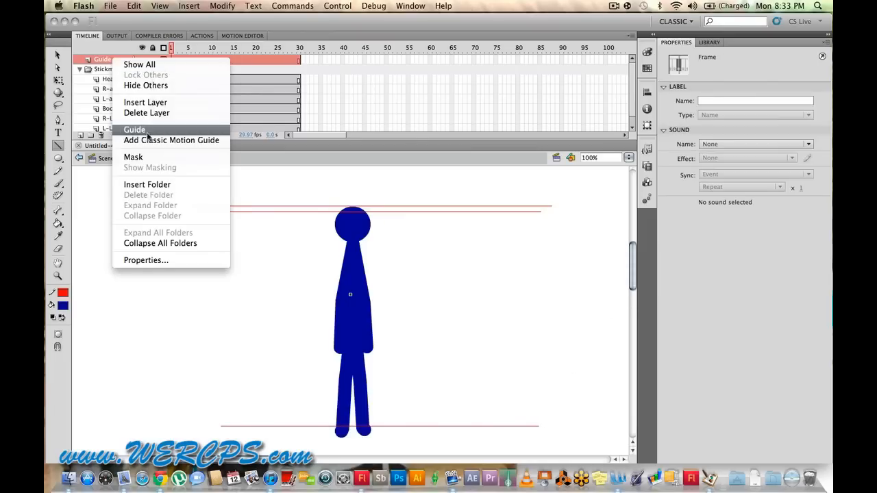
right_click(97, 61)
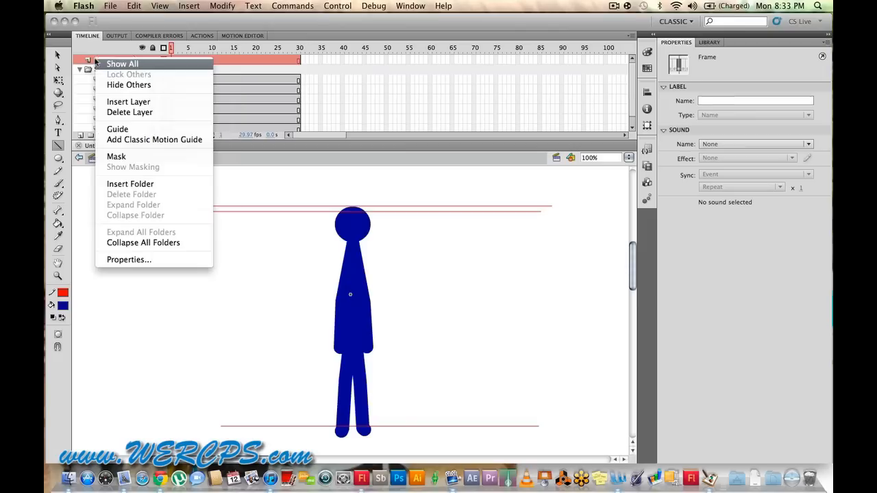
left_click(137, 130)
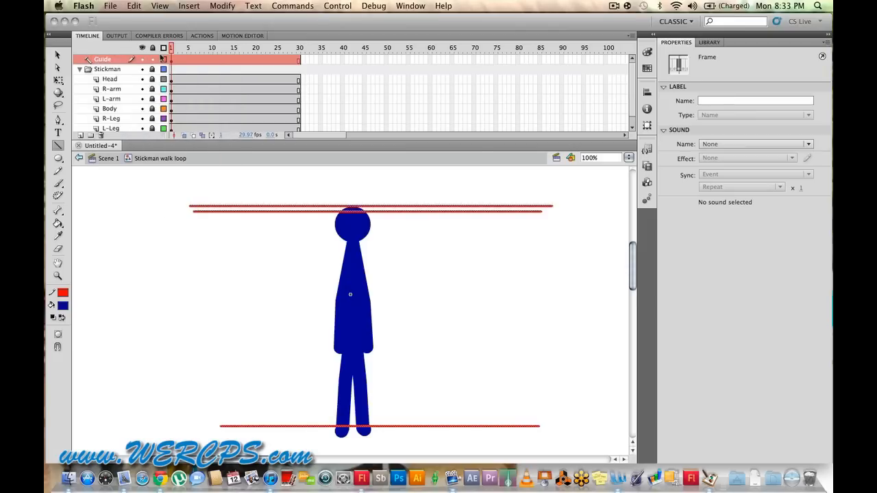
left_click(152, 60)
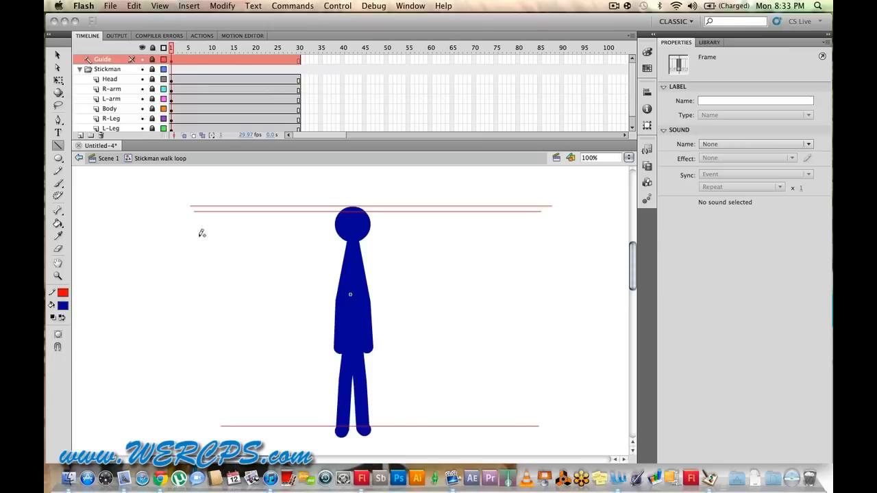
Step: Test the movie and close its preview, and unlock all layers in the Stickman folder with the Selection tool active
key("super+Return")
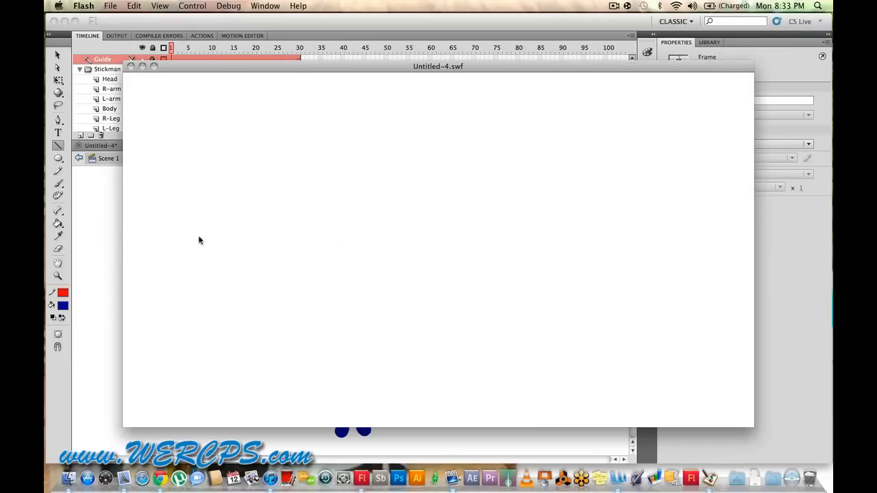
left_click(131, 66)
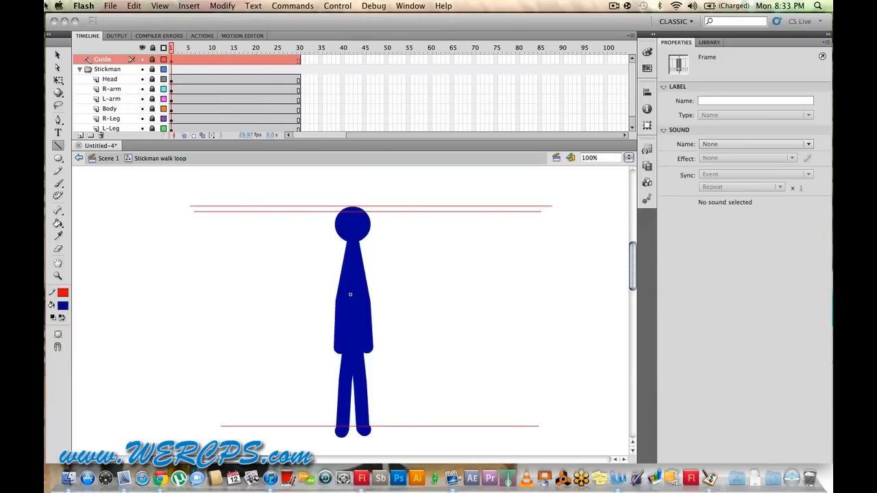
left_click(58, 54)
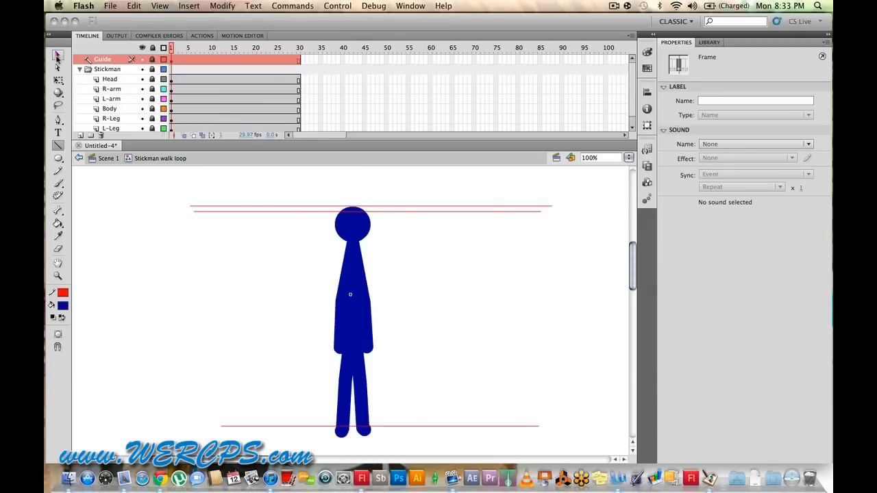
left_click(153, 70)
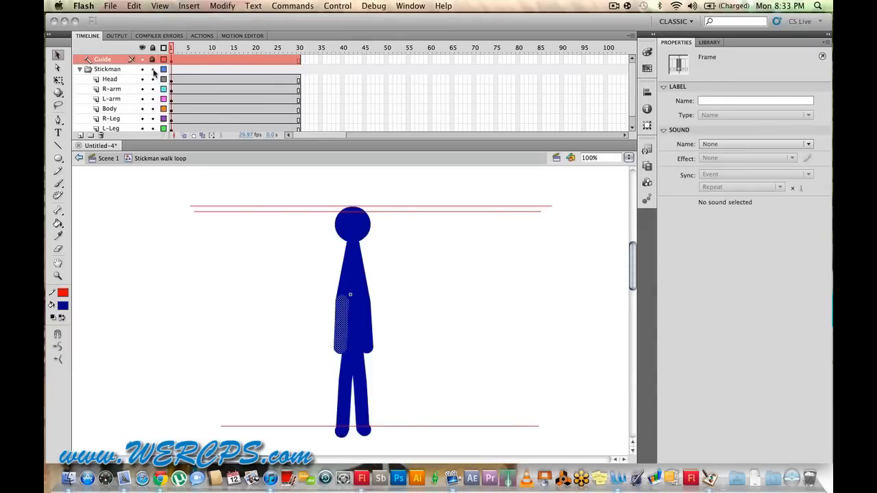
Step: Select the whole stickman and move it a short distance to the right, keeping it level between the guide lines
scroll(190, 262, "down", 2)
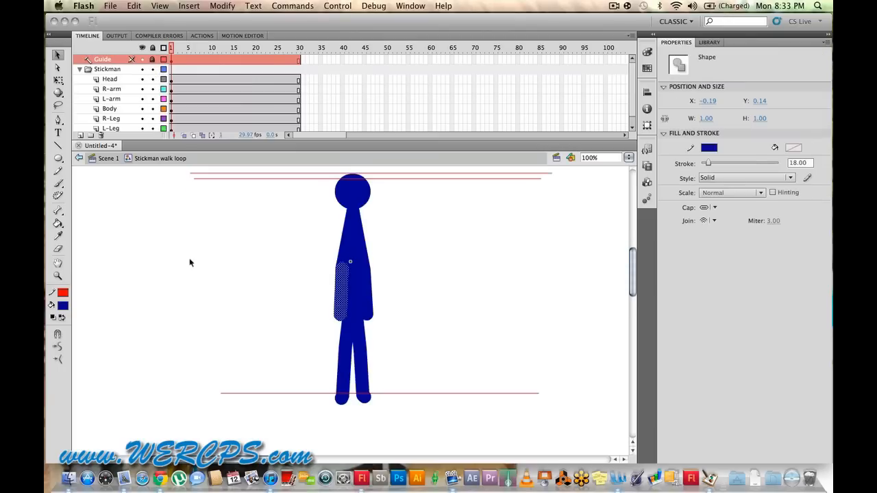
scroll(192, 258, "down", 2)
scroll(199, 257, "up", 3)
left_click_drag(286, 174, 477, 441)
left_click_drag(361, 293, 393, 292)
left_click(442, 289)
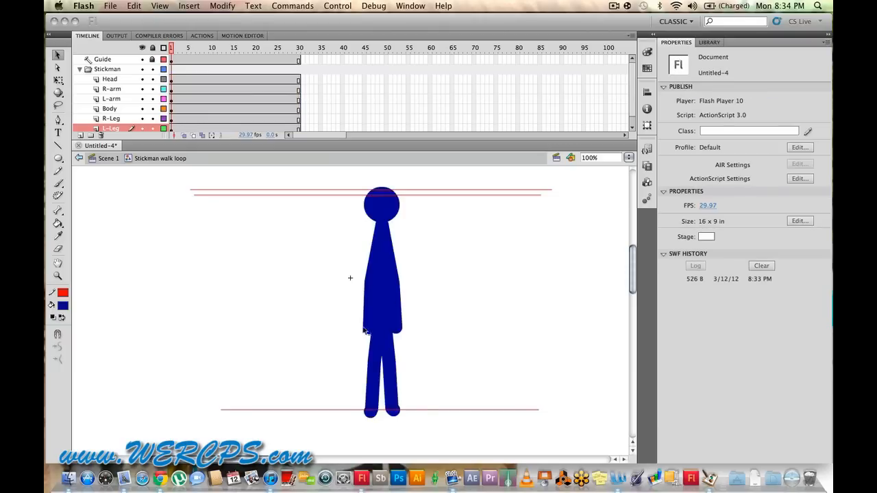
Step: Bend the stickman's left-hand arm by shifting its elbow inward and raising its hand slightly
left_click_drag(364, 328, 360, 317)
left_click_drag(370, 284, 377, 284)
left_click_drag(364, 320, 370, 313)
scroll(397, 293, "down", 1)
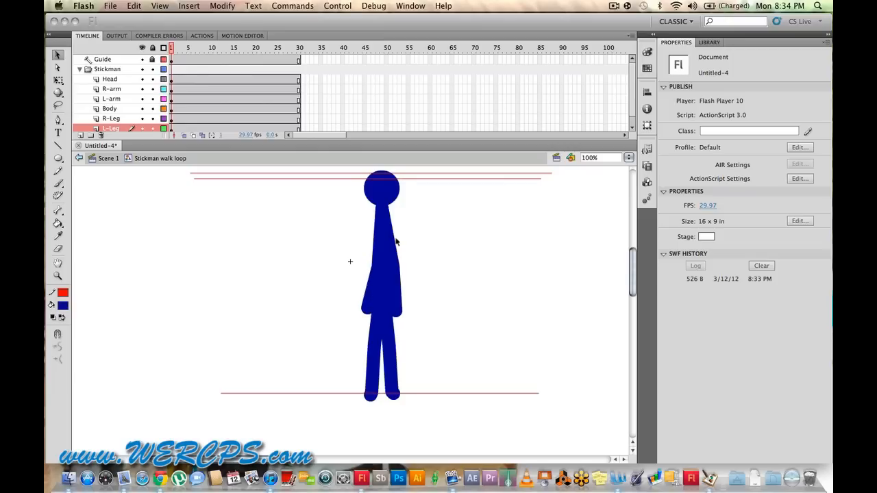
scroll(192, 192, "up", 1)
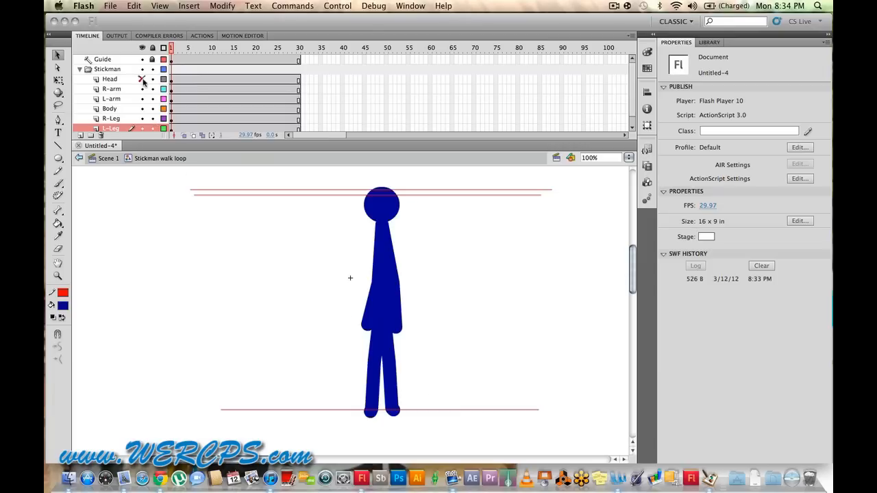
Step: Hide the Head, R-arm and L-arm layers so only the body and legs show
left_click(141, 89)
left_click(142, 79)
left_click(141, 99)
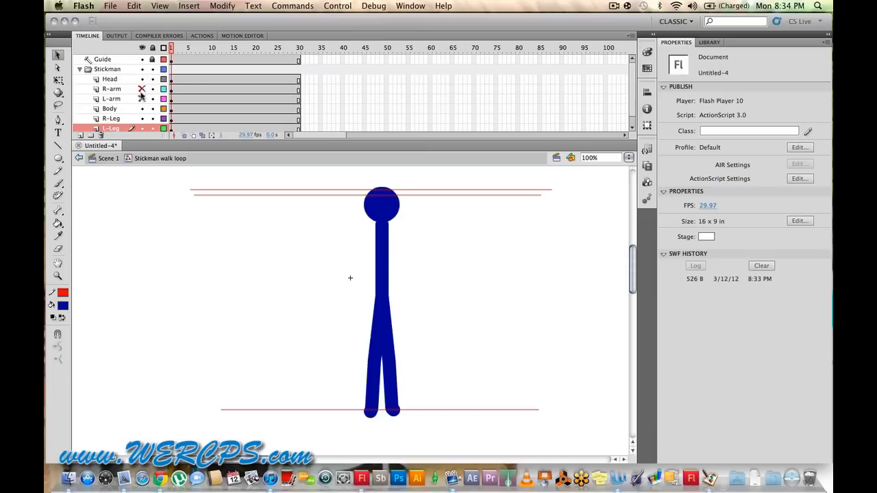
left_click(141, 89)
left_click(142, 99)
left_click(142, 78)
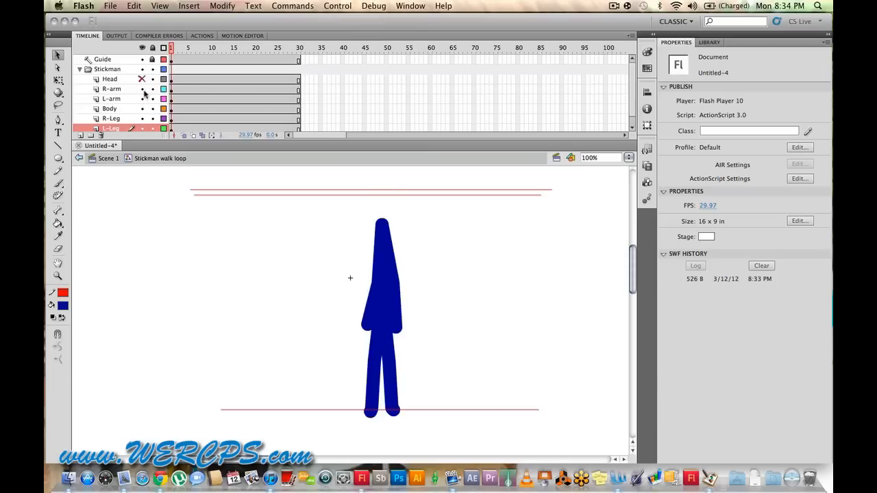
left_click(142, 89)
left_click(142, 99)
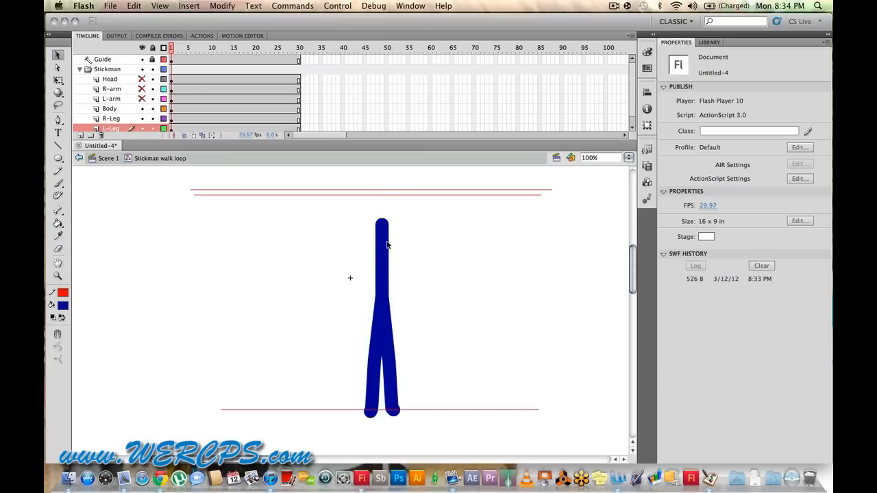
Step: Curve the body so its top leans left, and shape the left-hand leg with a slight knee and a flat foot pointing left
left_click_drag(383, 225, 376, 225)
left_click_drag(384, 256, 392, 263)
left_click_drag(375, 409, 380, 408)
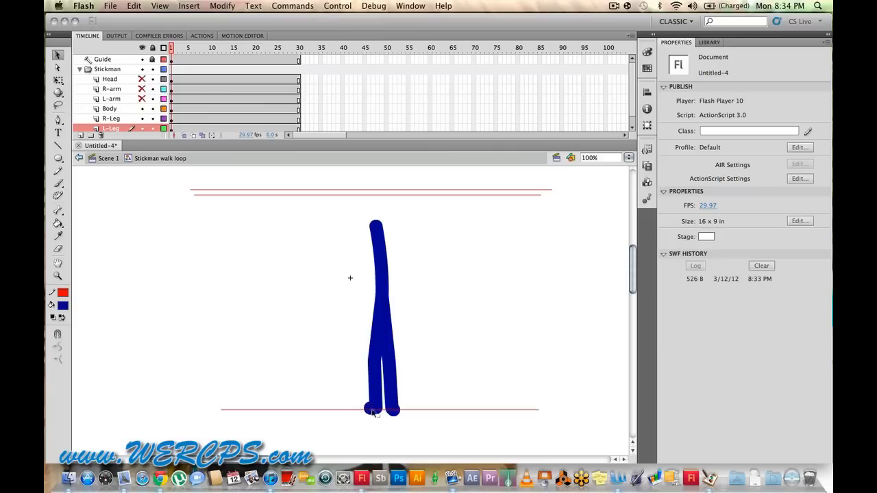
left_click(375, 399)
scroll(329, 338, "down", 1)
left_click(356, 363)
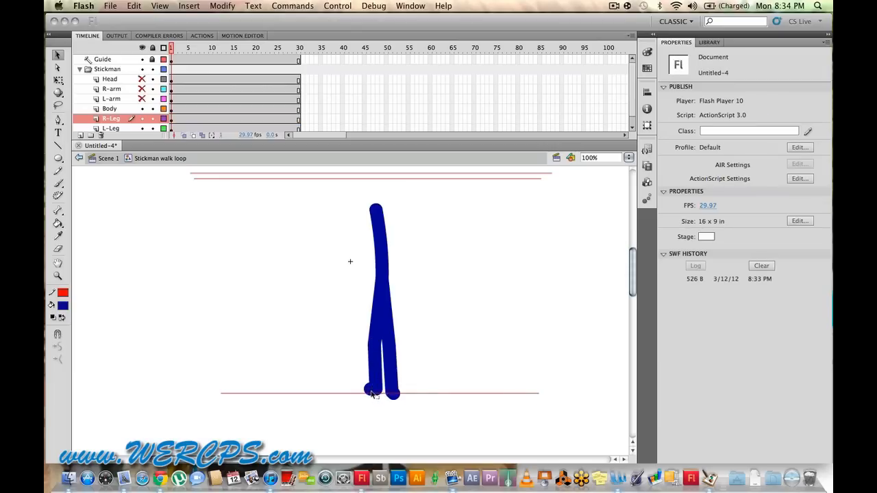
mouse_move(374, 347)
left_mouse_down()
mouse_move(365, 346)
mouse_move(377, 351)
left_mouse_up()
Step: Bend the right-hand leg backward at the knee and form a foot with a raised heel and its toe at the ground line
mouse_move(393, 392)
left_mouse_down()
mouse_move(411, 388)
mouse_move(397, 396)
mouse_move(408, 377)
mouse_move(401, 395)
left_mouse_up()
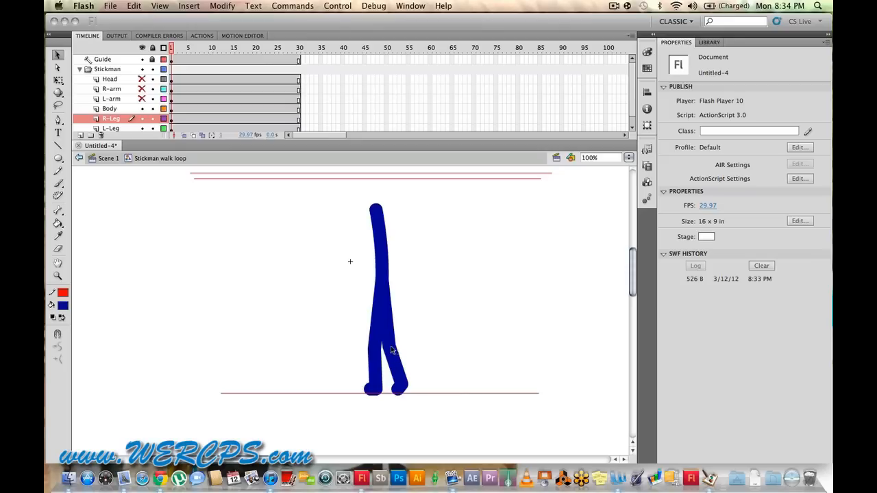
left_click_drag(390, 347, 392, 351)
left_click_drag(408, 386, 401, 394)
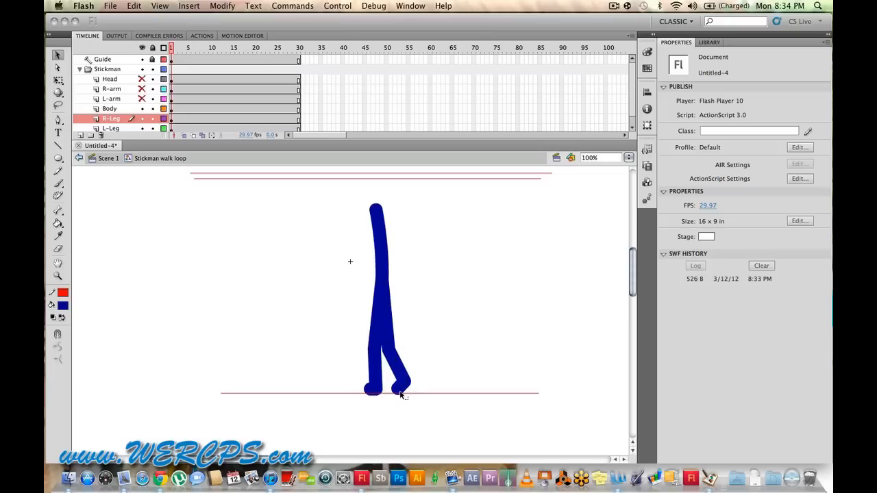
left_click_drag(389, 351, 391, 352)
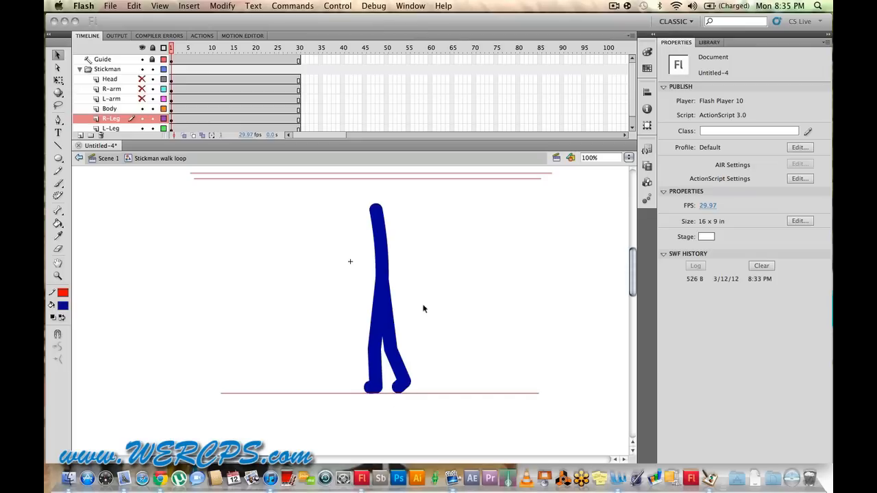
Step: Show the L-arm layer and reshape the arm so it hangs forward from the top of the leaning body, at about X 0.24, Y -0.96
scroll(423, 308, "up", 1)
left_click(142, 100)
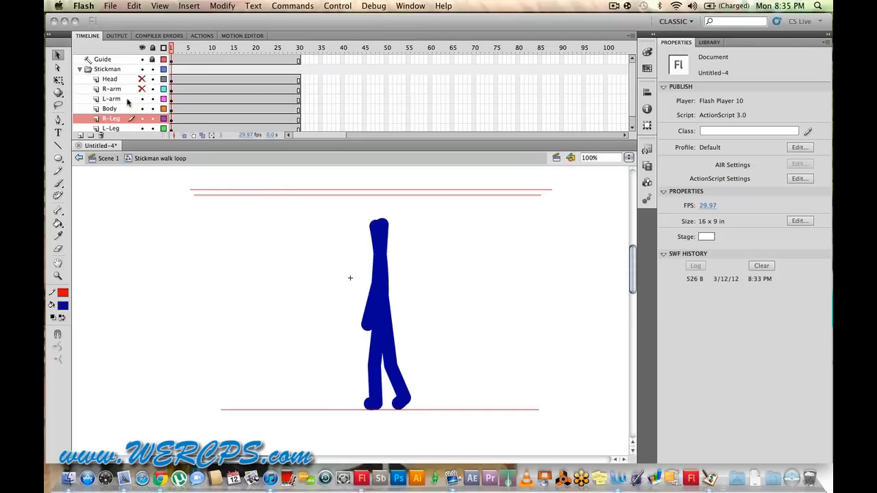
left_click(380, 378)
left_click(416, 276)
left_click(383, 235)
left_click_drag(386, 236, 404, 242)
left_click(404, 242)
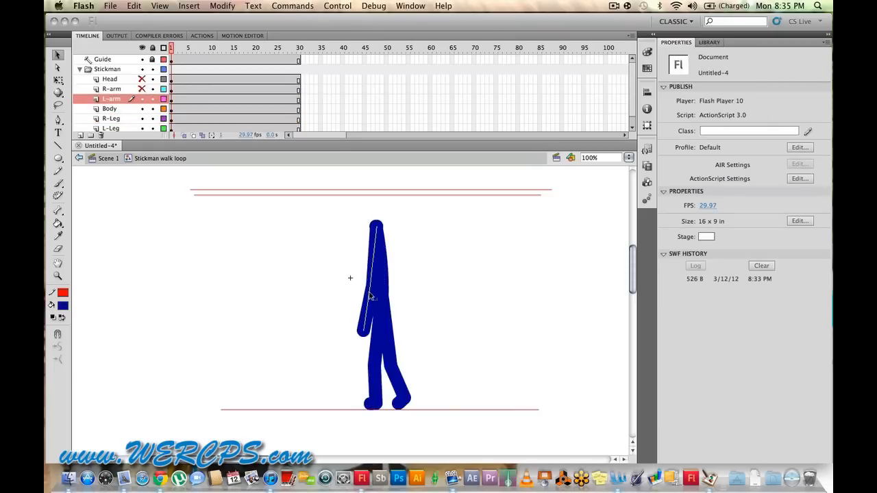
left_click(376, 236)
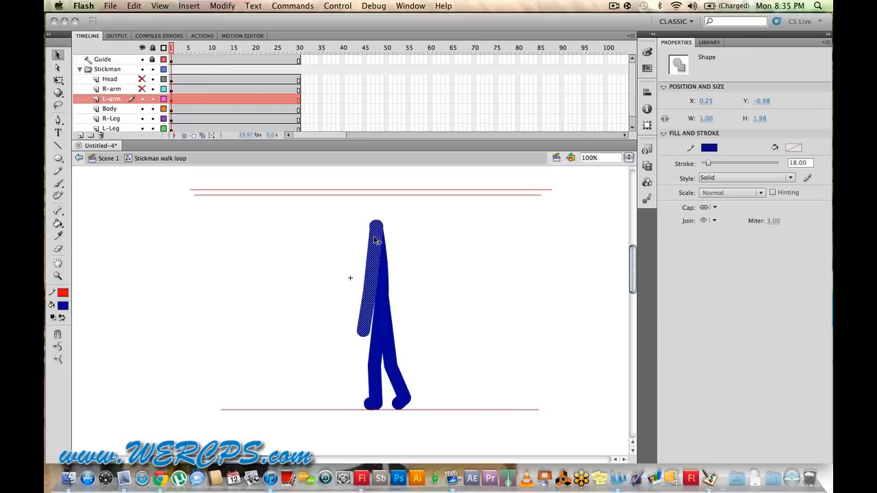
mouse_move(375, 233)
left_mouse_down()
mouse_move(376, 240)
mouse_move(374, 233)
left_mouse_up()
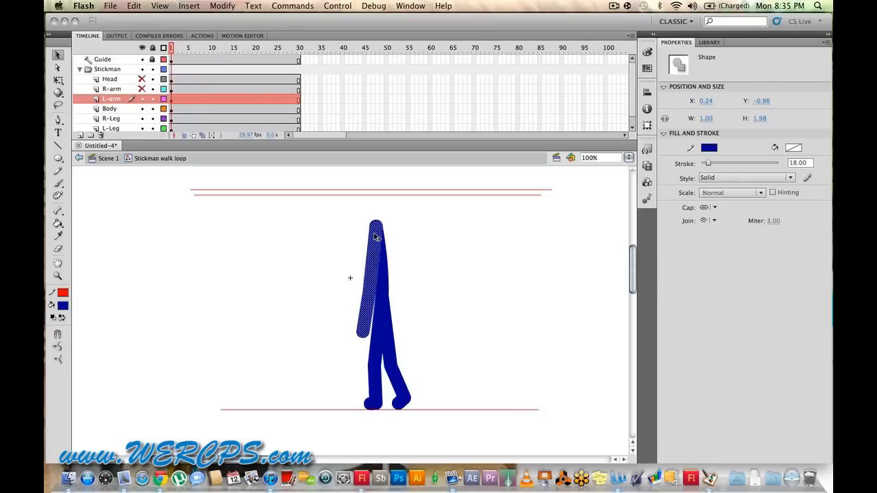
left_click(414, 246)
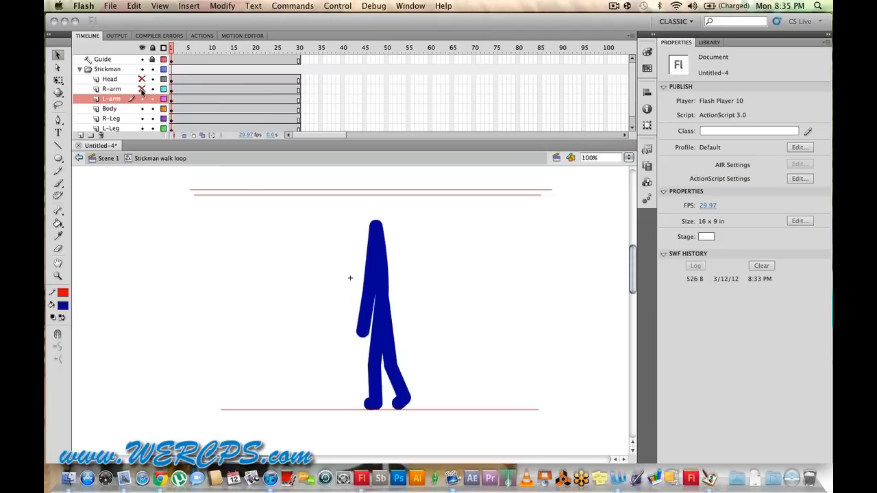
Step: Show the R-arm layer and move the arm onto the top of the body, at about X 0.48, Y -0.98
left_click(142, 90)
left_click(389, 252)
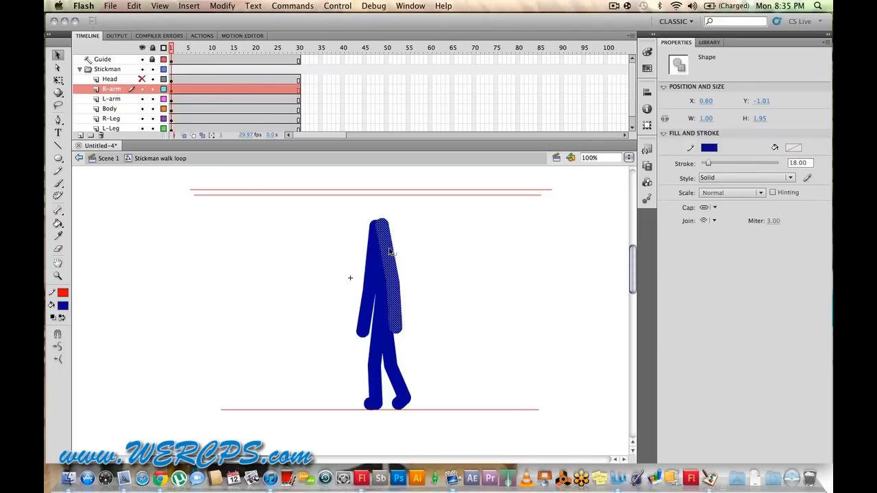
left_click_drag(389, 252, 383, 253)
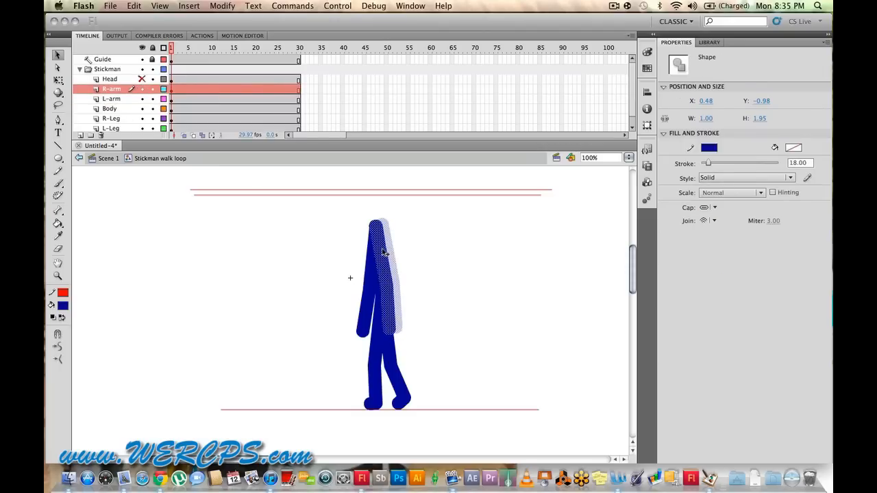
left_click(407, 265)
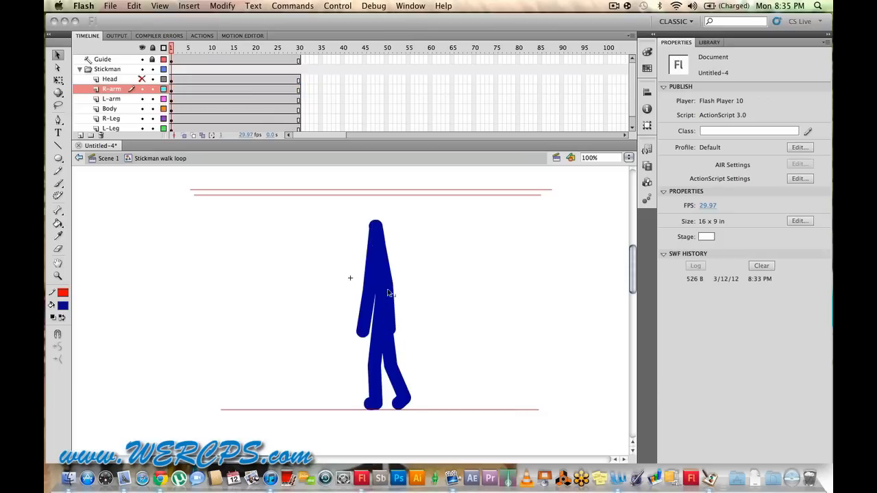
Step: Bend the R-arm at the elbow and swing its hand backward, away from the body
left_click_drag(388, 290, 393, 288)
mouse_move(391, 333)
left_mouse_down()
mouse_move(407, 334)
mouse_move(399, 333)
left_mouse_up()
left_click(396, 330)
left_click(419, 306)
left_click_drag(394, 293, 406, 305)
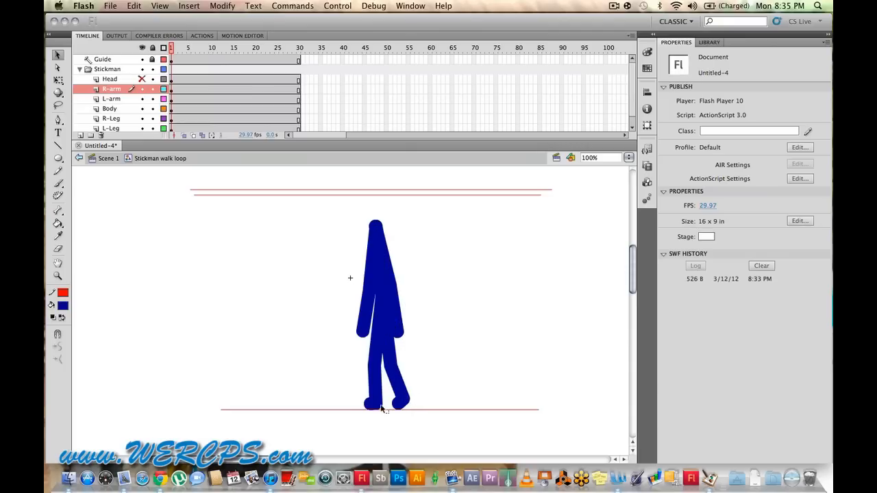
Step: Show the Head layer and move the head onto the leaning body just under the upper guide line, at about X 0.06, Y -1.67
left_click(142, 78)
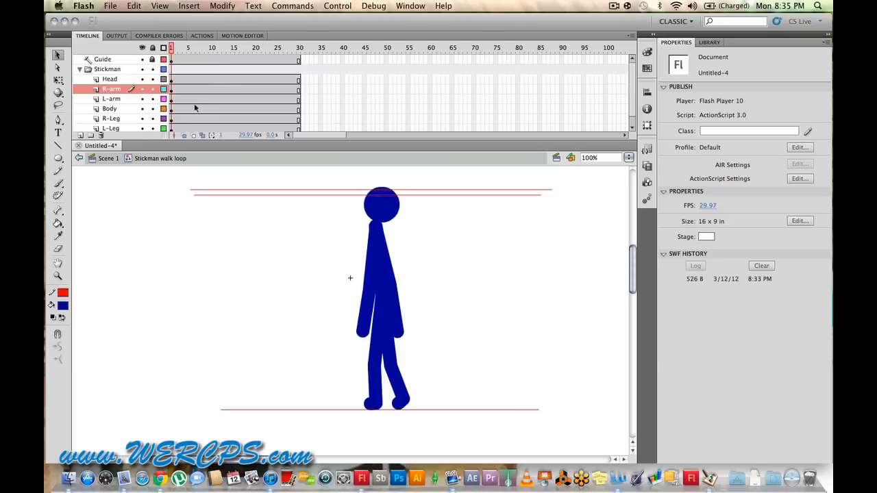
left_click(374, 214)
left_click_drag(374, 214, 383, 216)
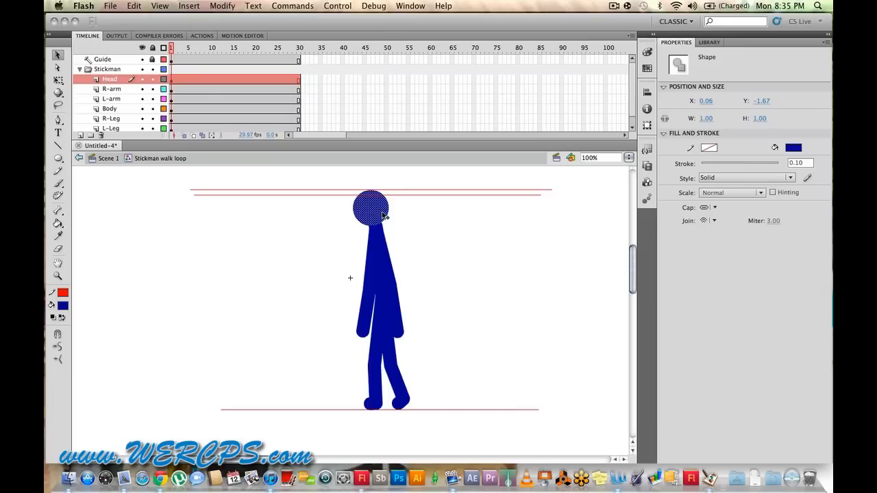
left_click(396, 216)
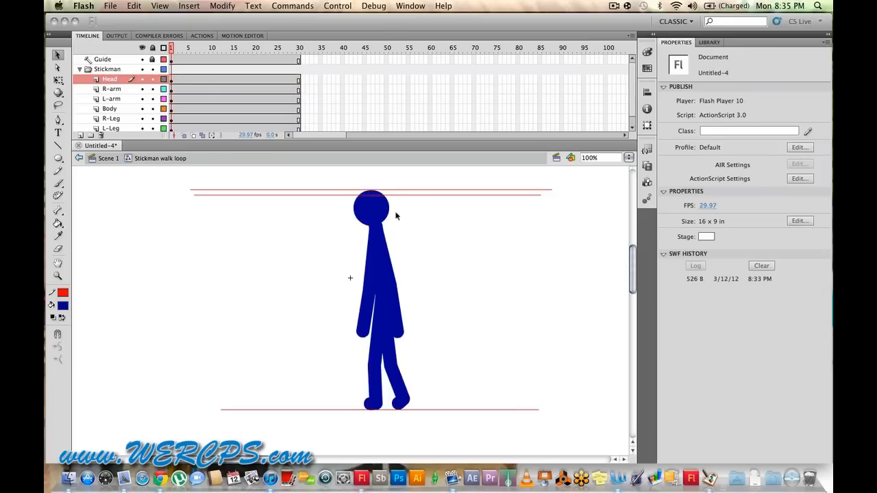
scroll(208, 69, "down", 1)
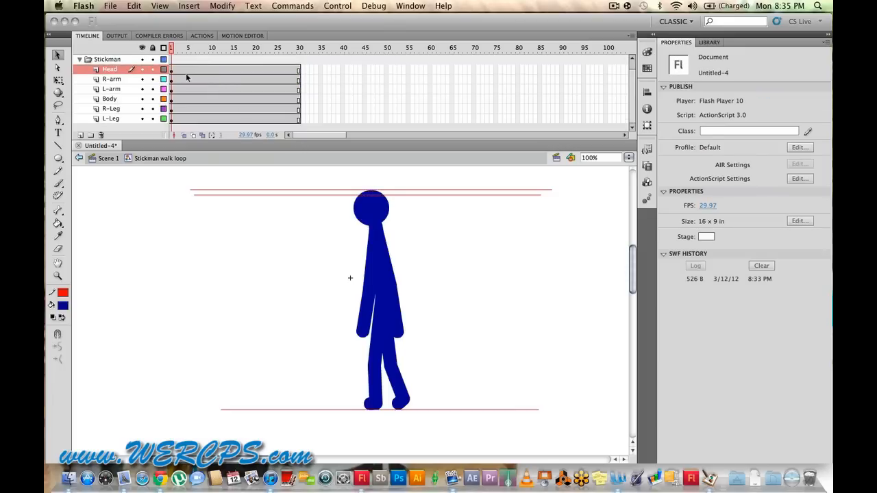
left_click(189, 70)
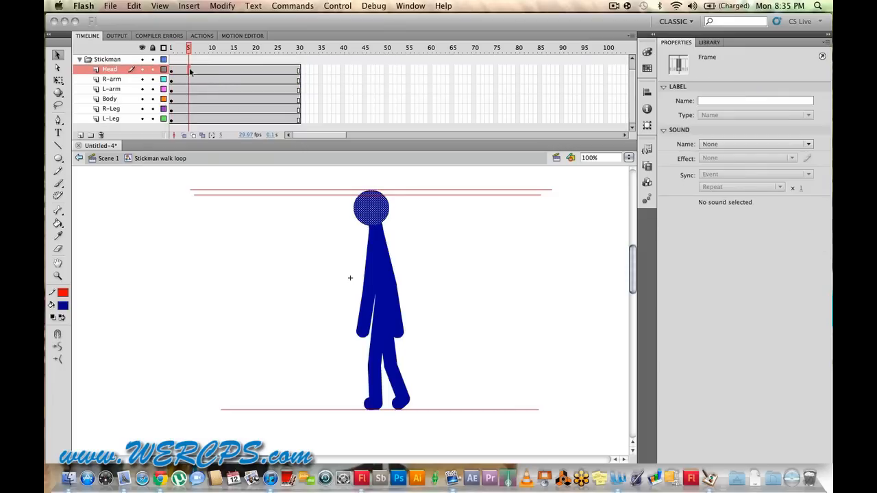
left_click(189, 120, "shift")
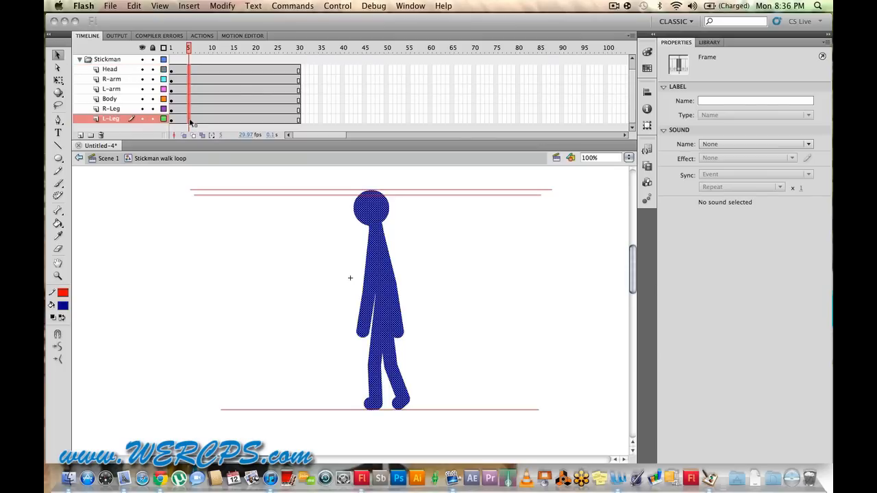
key("F6")
key("super+z")
left_click(176, 70)
left_click(181, 69)
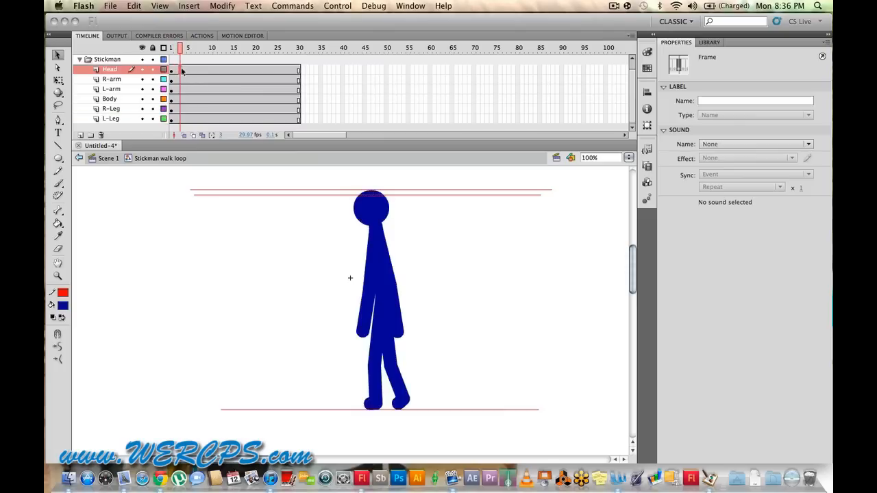
Step: Insert keyframes at frame 5 on all six layers from Head to L-Leg, and turn on onion skinning
left_click(190, 70)
left_click(190, 121, "shift")
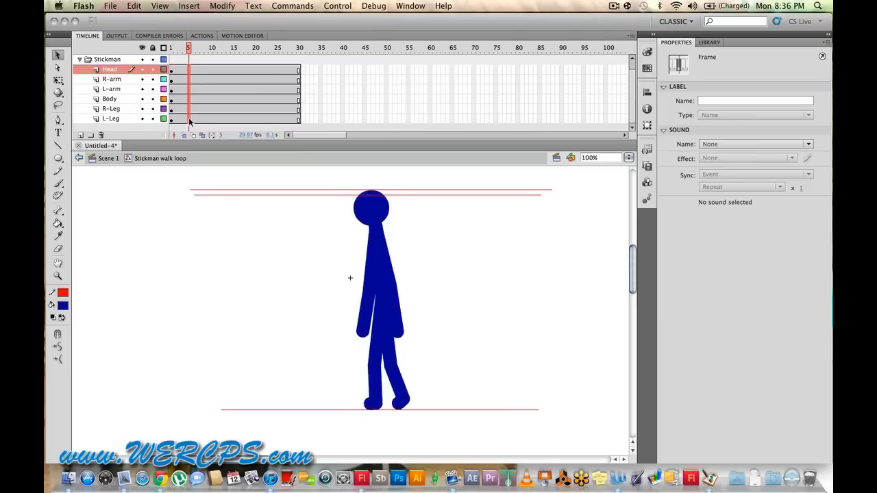
key("F6")
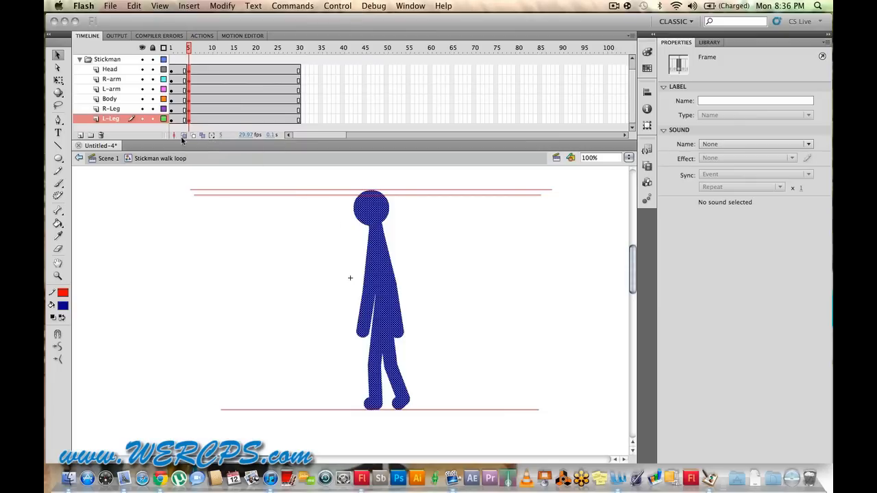
left_click(183, 136)
left_click(424, 337)
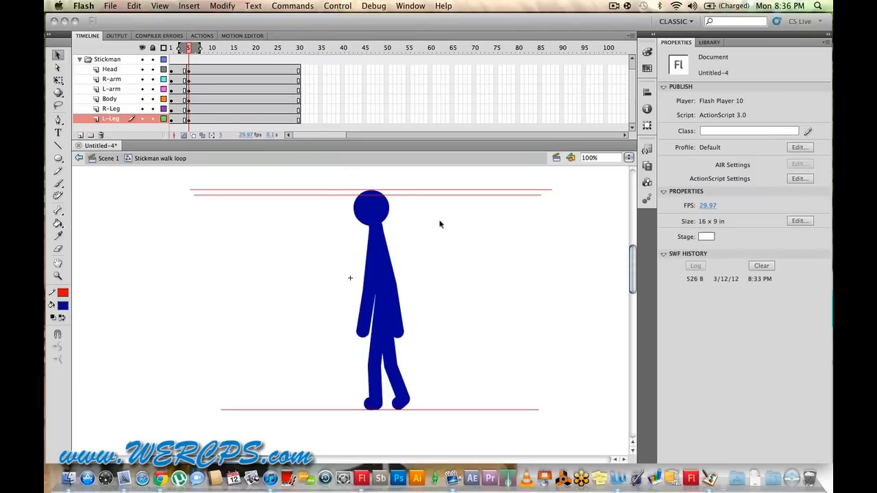
left_click(172, 70)
left_click(189, 71)
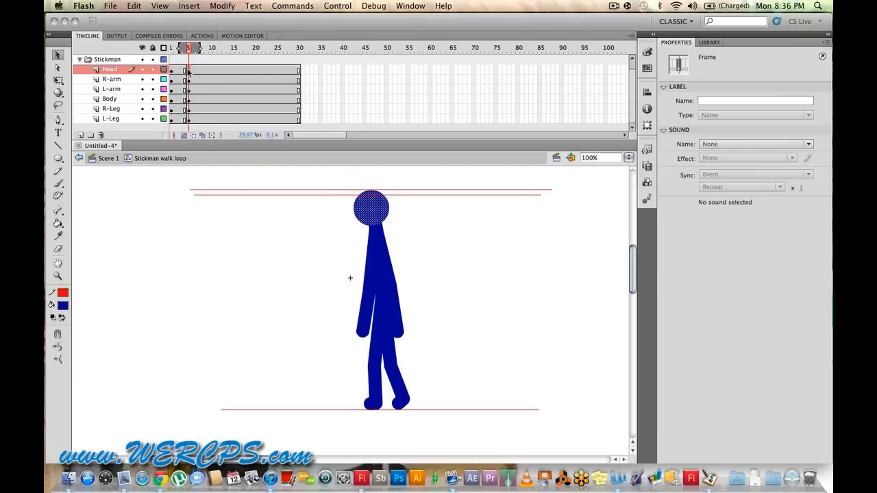
left_click(190, 110)
left_click(189, 53)
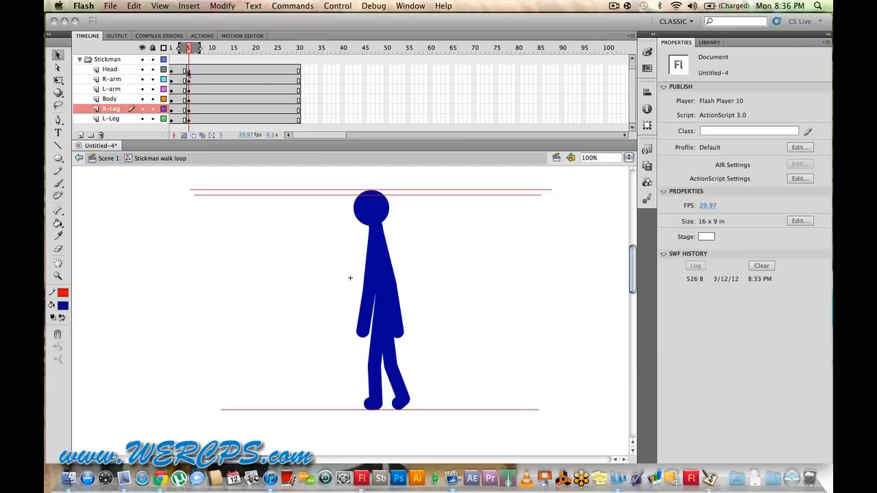
left_click(188, 71)
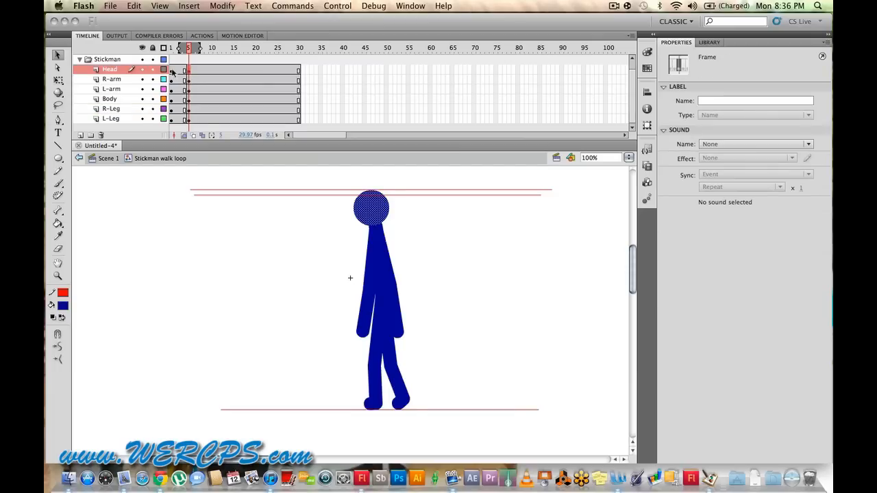
Step: Hide the head and both arm layers again while on frame 5, leaving the Body, R-Leg and L-Leg layers visible
left_click_drag(142, 69, 144, 101)
left_click(143, 101)
left_click(142, 101)
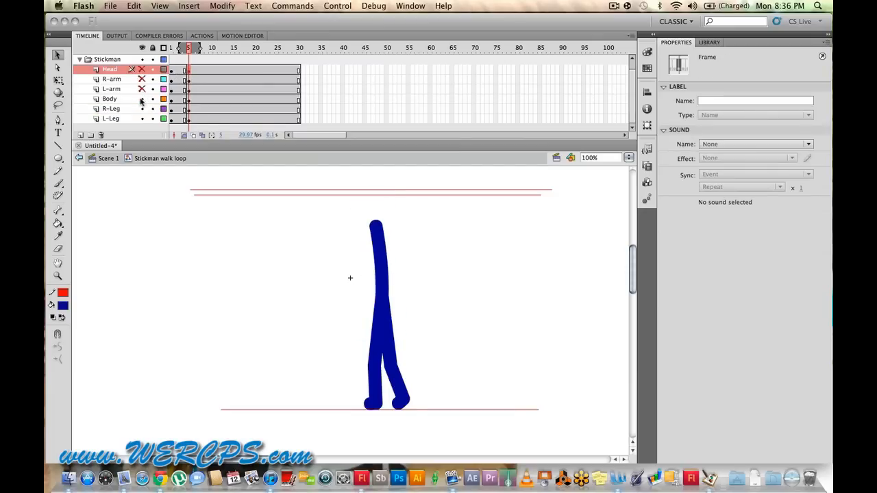
Step: On frame 5, tilt the top of the body slightly forward and slide the R-Leg's foot backward along the lower guide line
left_click_drag(374, 227, 373, 227)
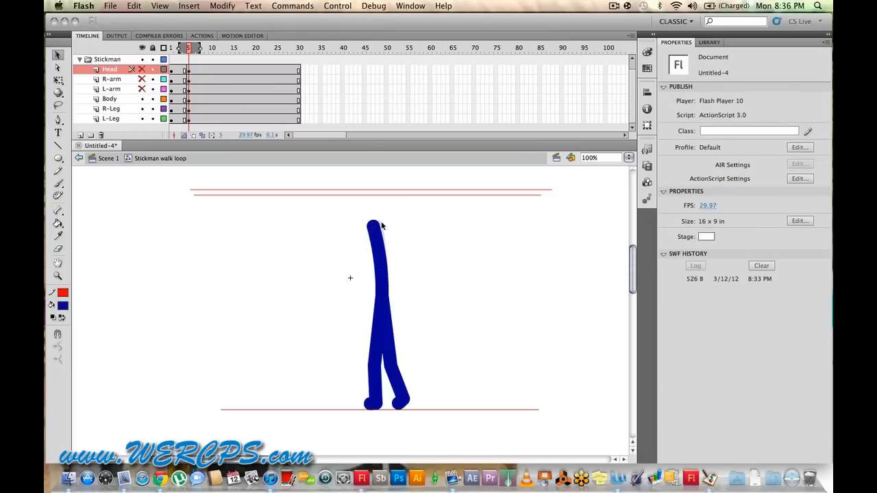
left_click_drag(386, 405, 390, 409)
left_click(380, 409)
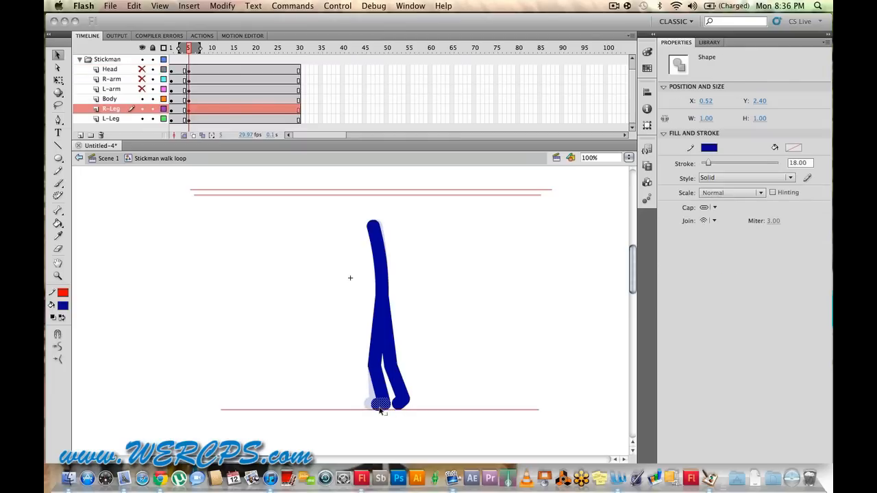
left_click(362, 395)
Step: Bend the L-Leg with its knee forward and foot lifted behind, and shift the R-Leg's planted foot slightly farther back
mouse_move(375, 366)
left_mouse_down()
mouse_move(385, 372)
mouse_move(387, 364)
mouse_move(368, 358)
left_mouse_up()
left_click(399, 370)
left_click(417, 366)
left_click_drag(405, 400, 395, 388)
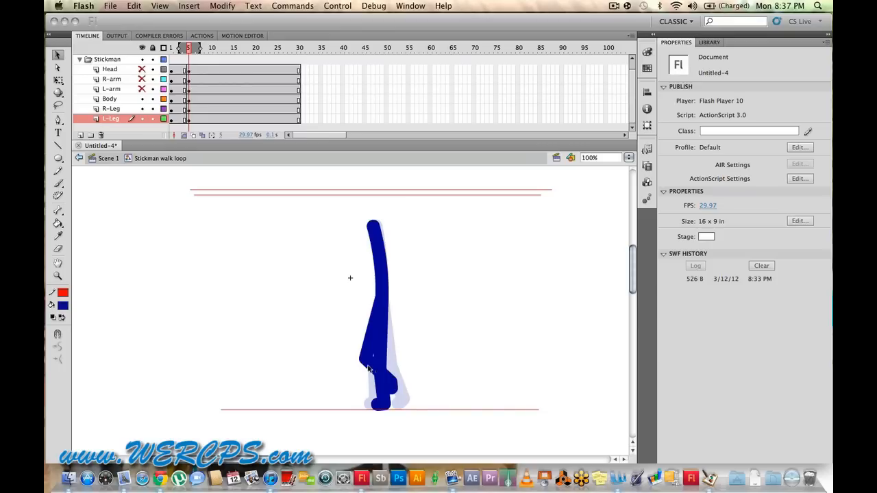
left_click_drag(366, 361, 369, 362)
left_click_drag(391, 406, 387, 408)
Step: Show the L-arm layer, attach the arm to the top of the body, and pull its elbow back against the torso
left_click(142, 89)
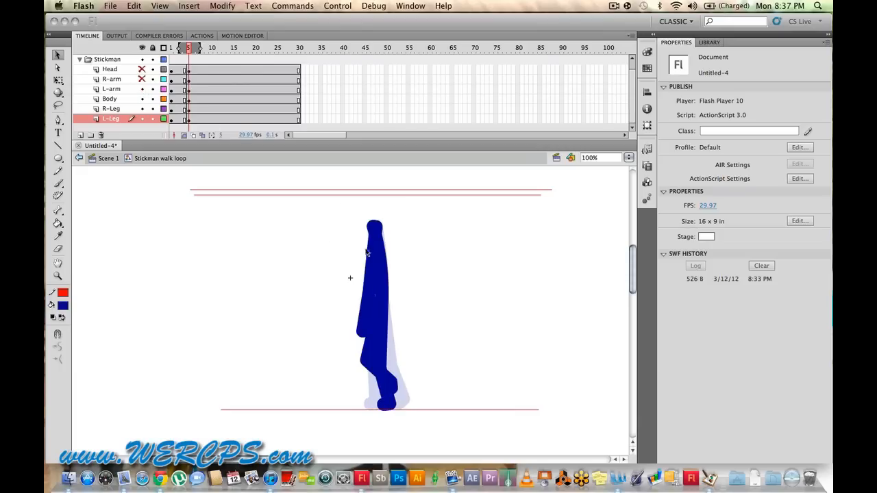
left_click(374, 252)
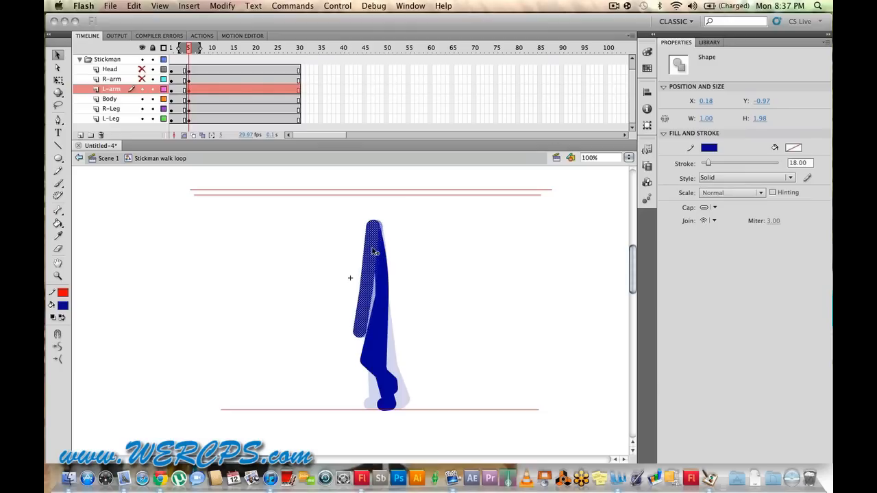
left_click(391, 249)
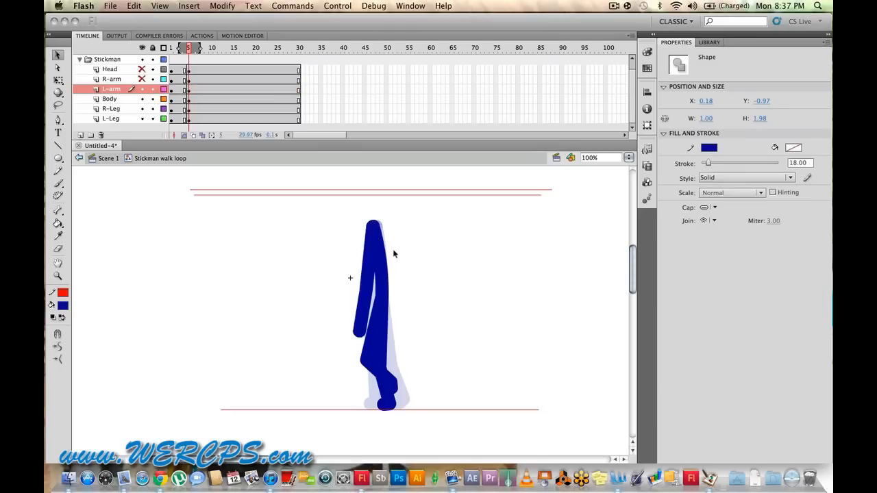
left_click_drag(368, 294, 376, 298)
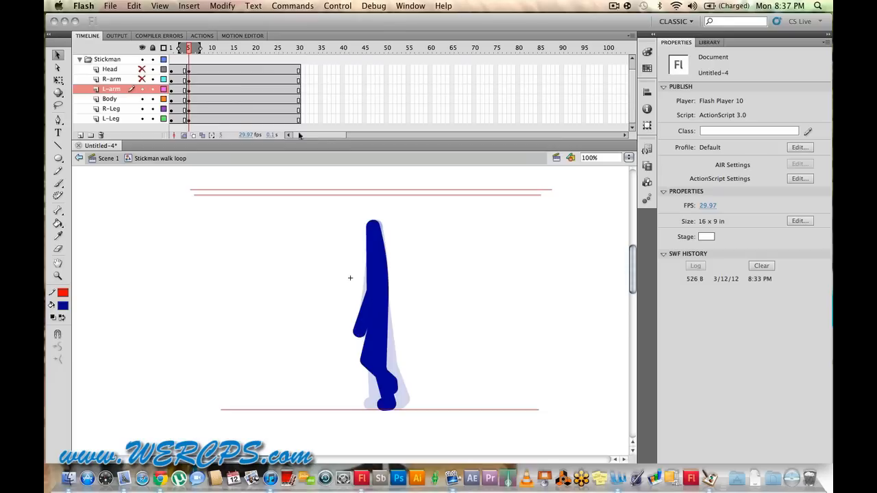
Step: Show the R-arm layer, attach the arm to the shoulder, and straighten it with the hand swung slightly farther backward
left_click(142, 79)
left_click(385, 258)
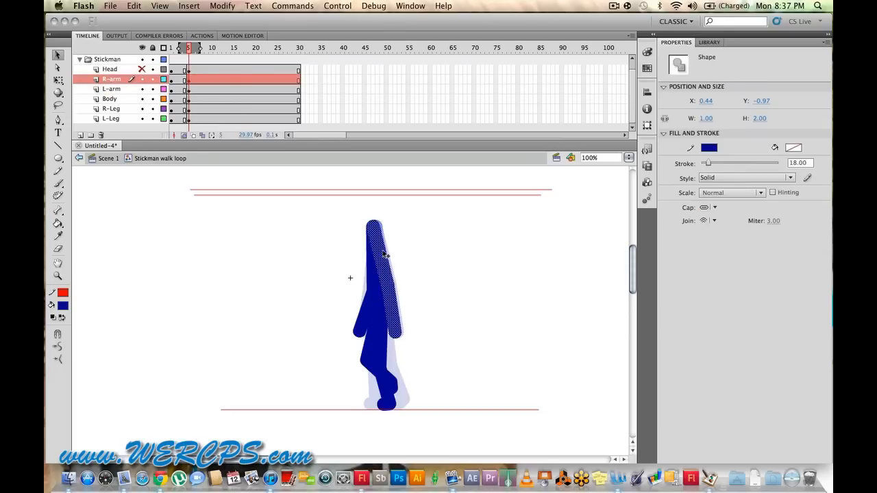
left_click(402, 294)
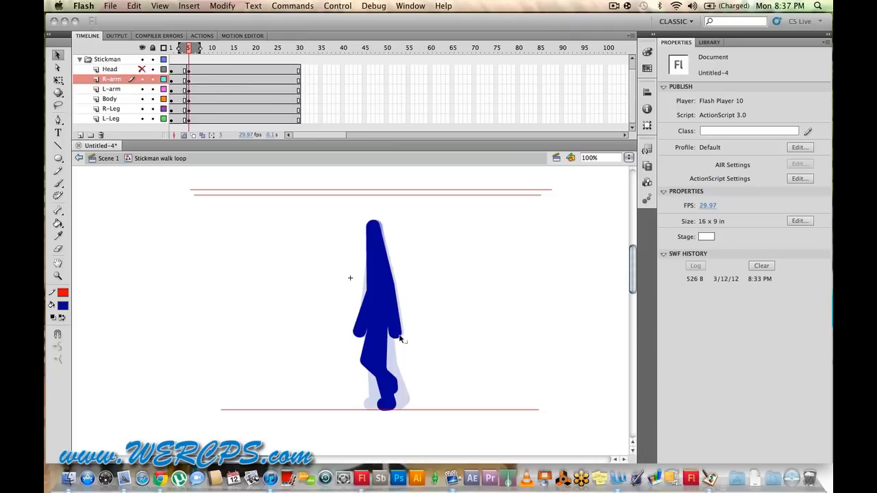
left_click_drag(400, 339, 404, 336)
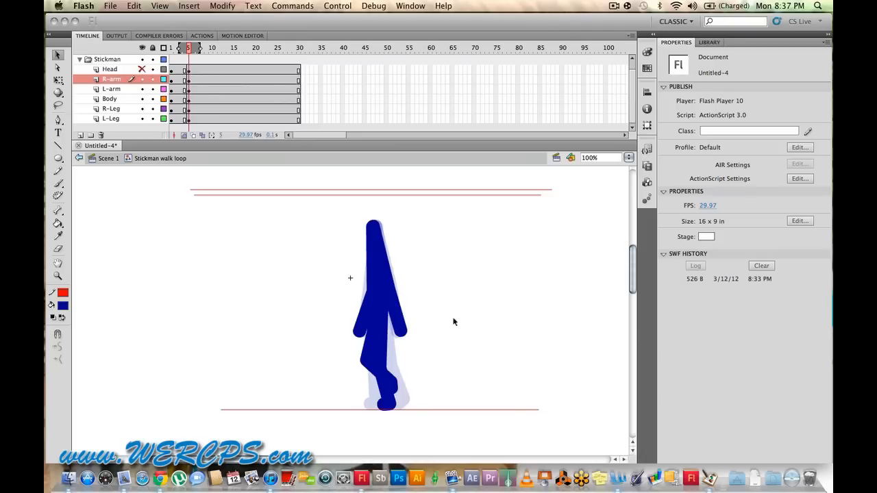
left_click_drag(403, 335, 405, 335)
left_click_drag(407, 335, 406, 335)
Step: Show the Head layer and move the head forward onto the tilted body, at about X -0.02, Y -1.65
left_click(142, 69)
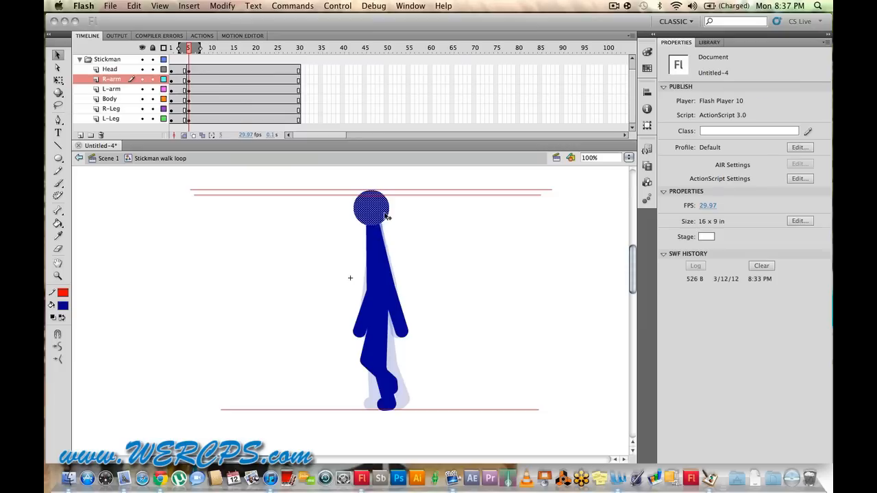
left_click_drag(386, 217, 377, 209)
key("Left")
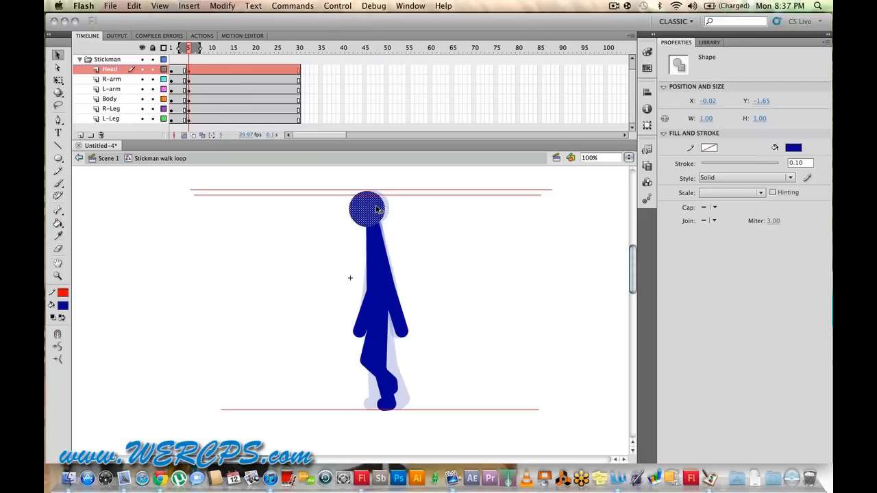
left_click(399, 232)
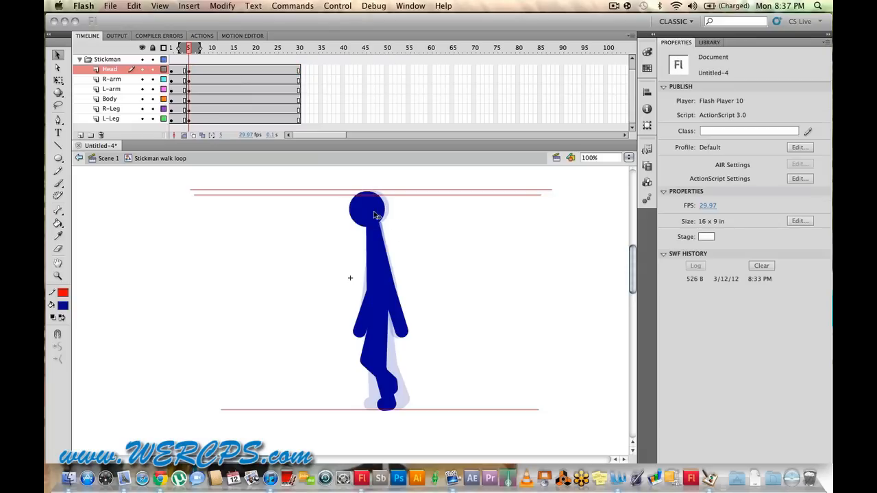
left_click(375, 216)
left_click(437, 226)
Step: Scrub through the first two poses and insert keyframes at frame 9 on all six layers from Head to L-Leg
left_click(183, 53)
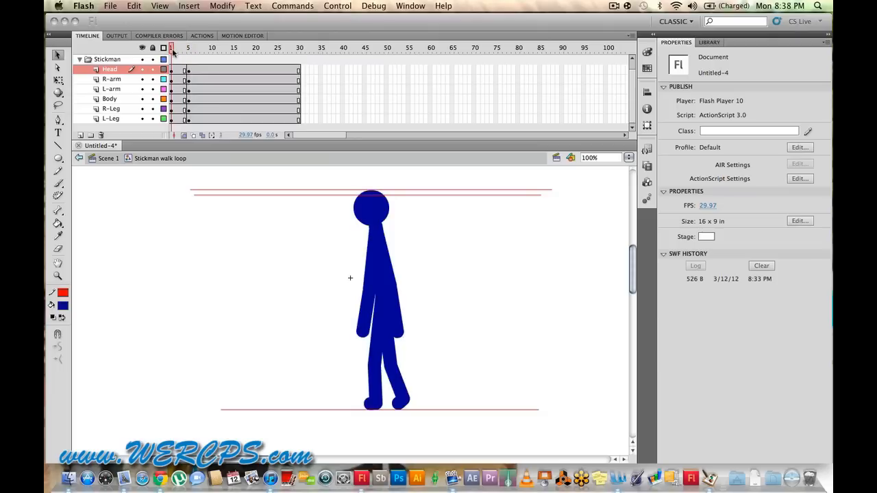
left_click_drag(183, 53, 190, 55)
left_click(206, 71)
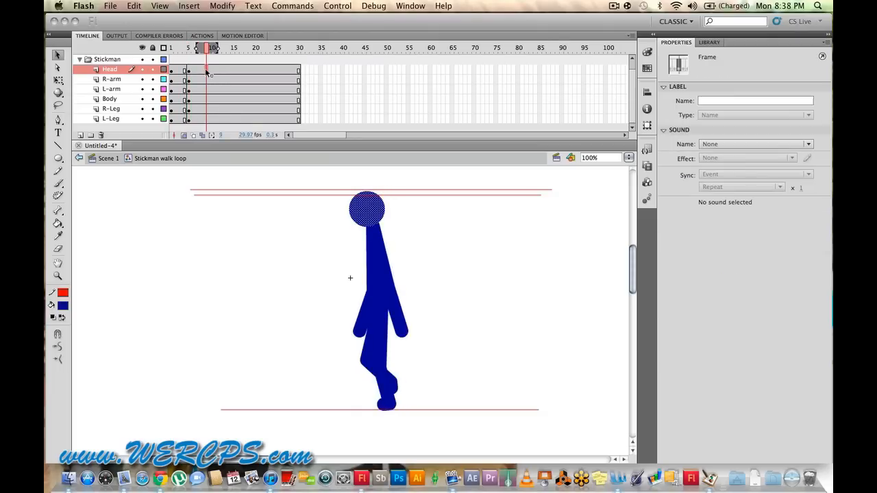
left_click(207, 121, "shift")
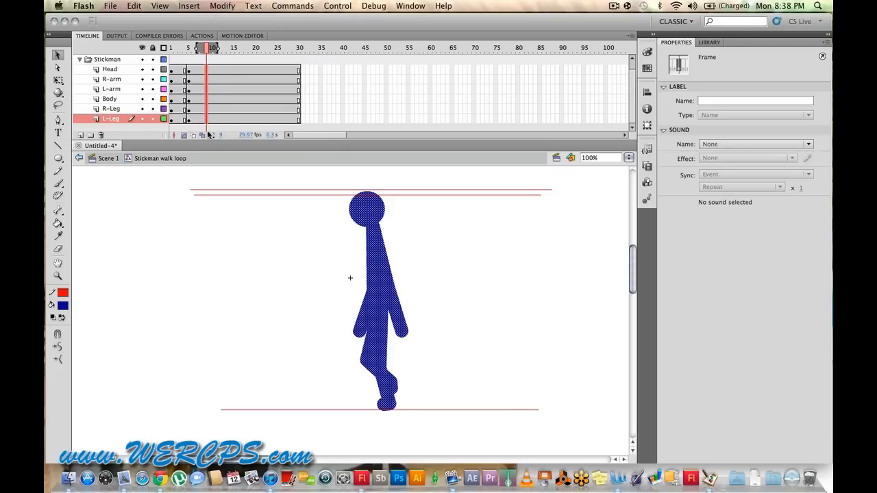
key("F6")
Step: Hide the Head, R-arm and L-arm layers on frame 9, leaving only the body and legs visible
left_click(142, 69)
left_click(142, 79)
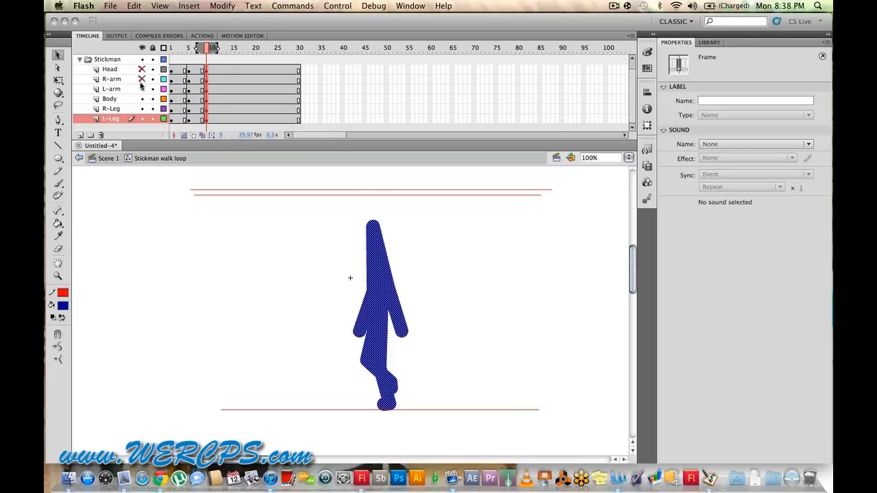
left_click(142, 89)
left_click(244, 184)
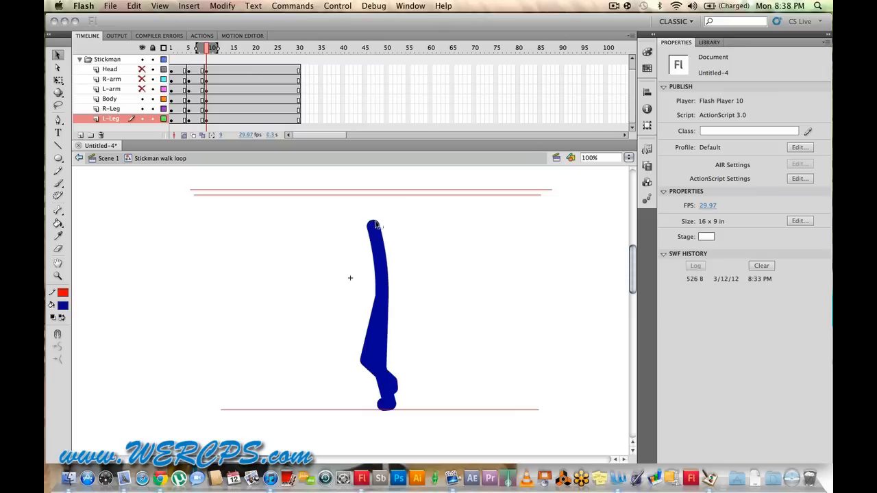
Step: Move the top of the body slightly backward on frame 9, and nudge the body and both legs down together
left_click_drag(376, 227, 478, 417)
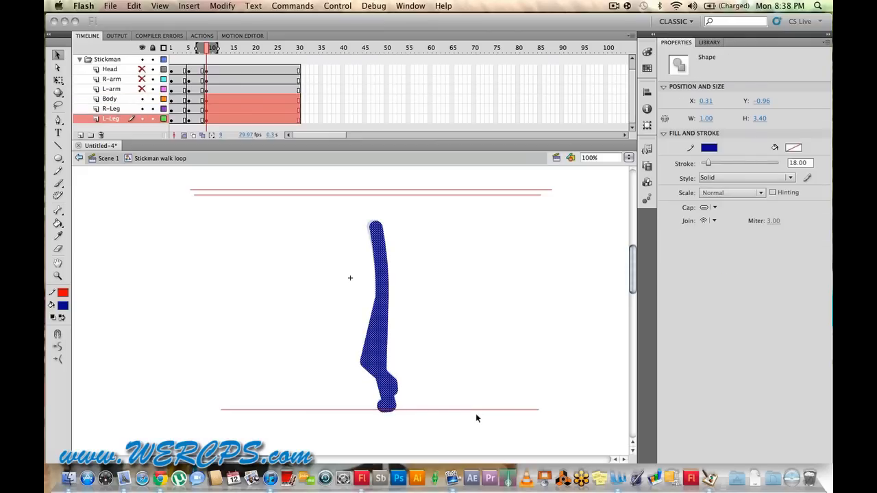
key("Down")
left_click(404, 392)
Step: Shift the R-Leg's foot farther back along the lower guide line and pull the L-Leg's knee farther forward
left_click_drag(395, 411, 404, 410)
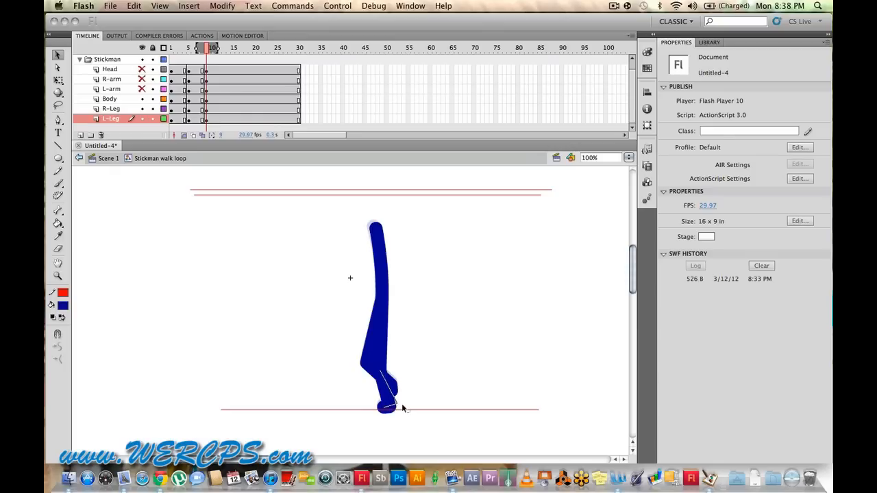
left_click_drag(403, 403, 399, 409)
left_click_drag(385, 372, 357, 365)
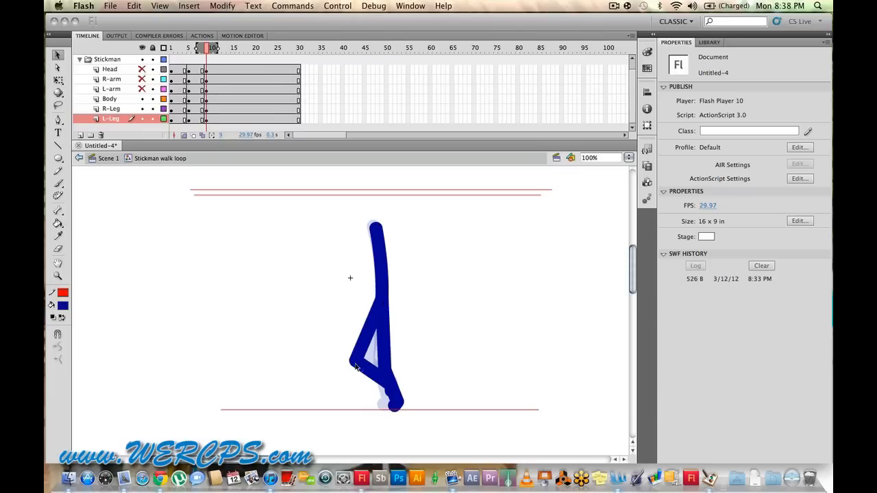
left_click(355, 365)
left_click(357, 378)
left_click(392, 391)
Step: With the R-Leg layer temporarily hidden, swing the L-Leg's lower leg and foot forward beneath its knee, just above the lower guide line
left_click(142, 108)
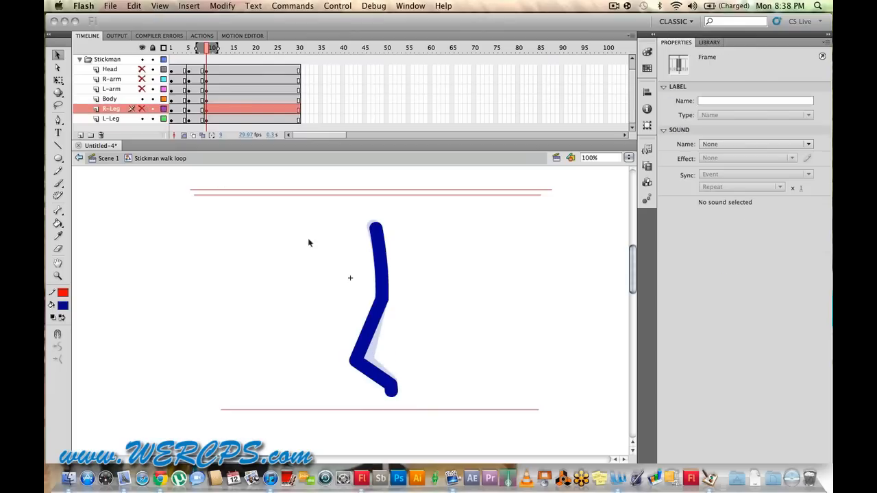
left_click(309, 241)
left_click_drag(395, 392, 354, 357)
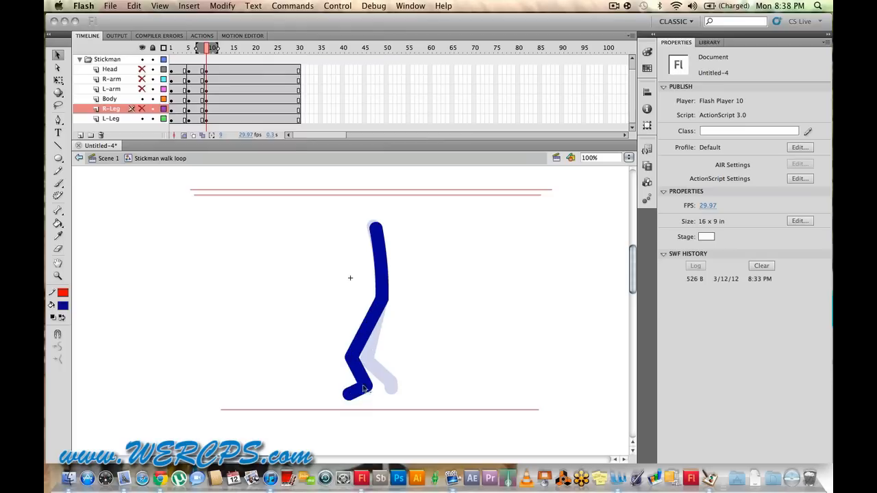
left_click_drag(365, 388, 369, 386)
mouse_move(374, 389)
left_mouse_down()
mouse_move(368, 404)
mouse_move(371, 395)
left_mouse_up()
left_click_drag(353, 358, 361, 363)
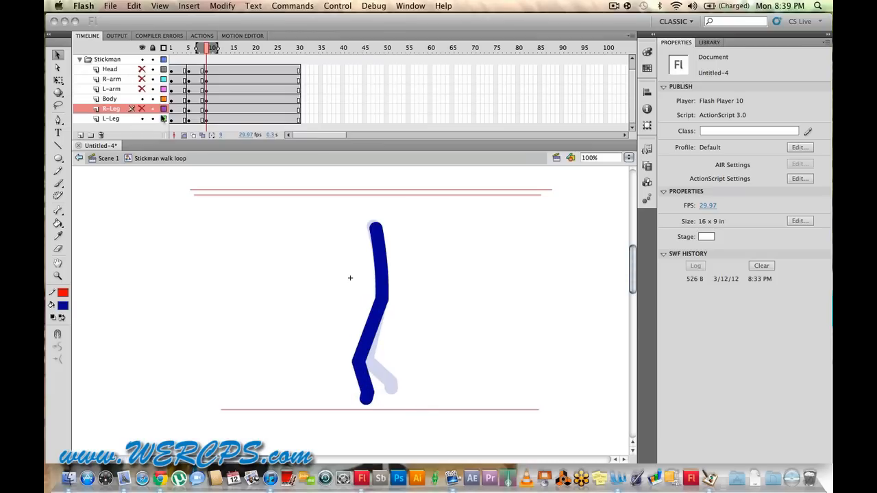
left_click(141, 109)
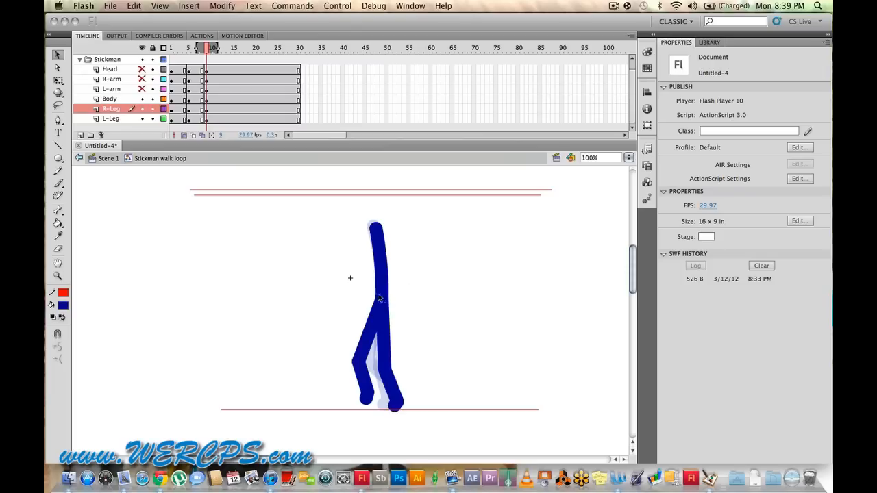
Step: Show the L-arm layer, attach the arm to the body's shoulder, and swing its elbow and hand backward behind the torso
left_click(140, 89)
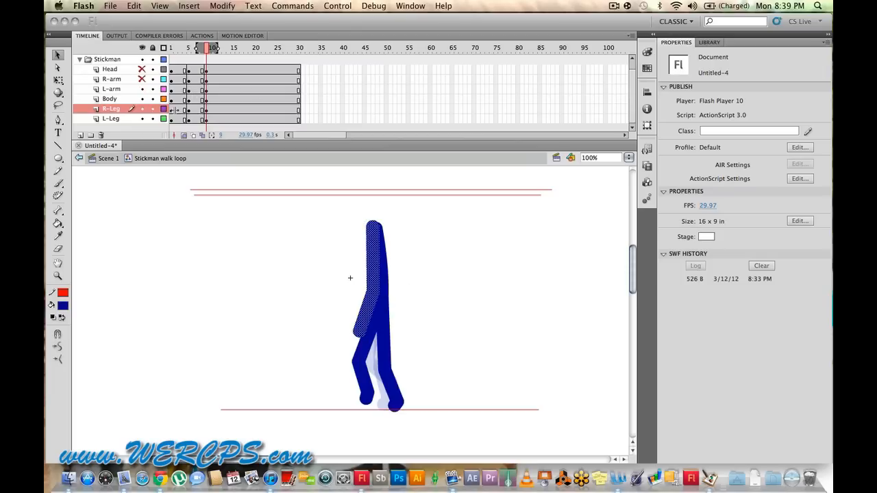
left_click(375, 237)
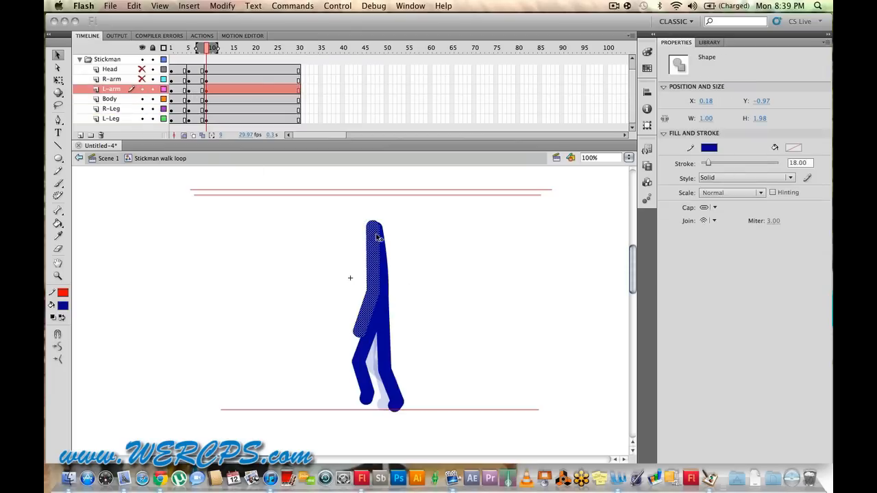
left_click(396, 252)
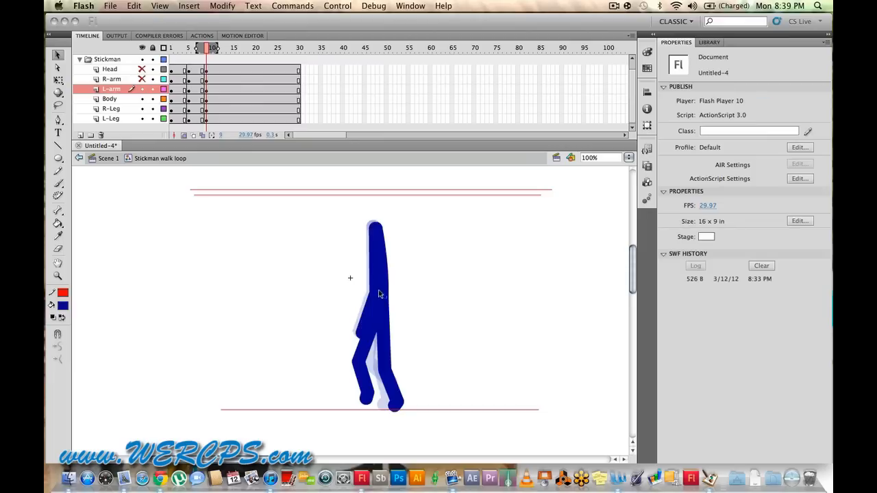
left_click_drag(379, 294, 395, 292)
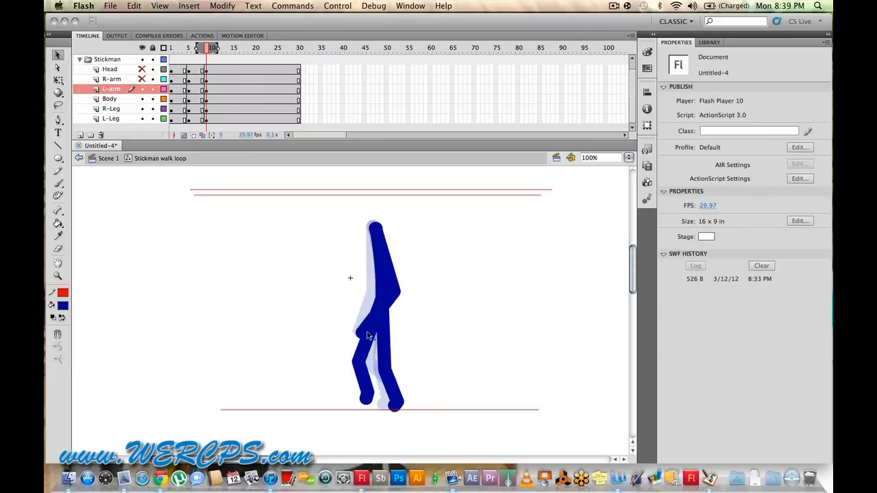
left_click_drag(368, 336, 395, 333)
Step: Show the R-arm layer, attach the arm to the shoulder, and swing its elbow and hand forward in front of the torso
left_click(142, 79)
left_click(384, 261)
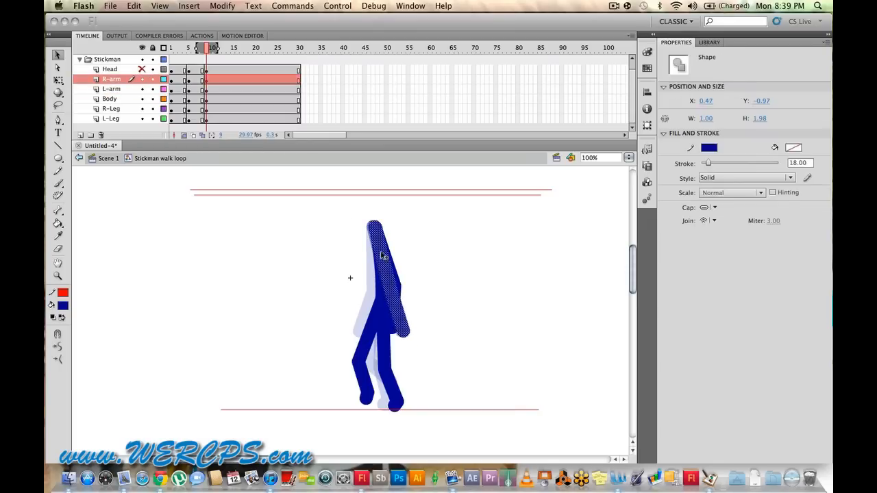
left_click(436, 265)
left_click_drag(392, 290, 367, 290)
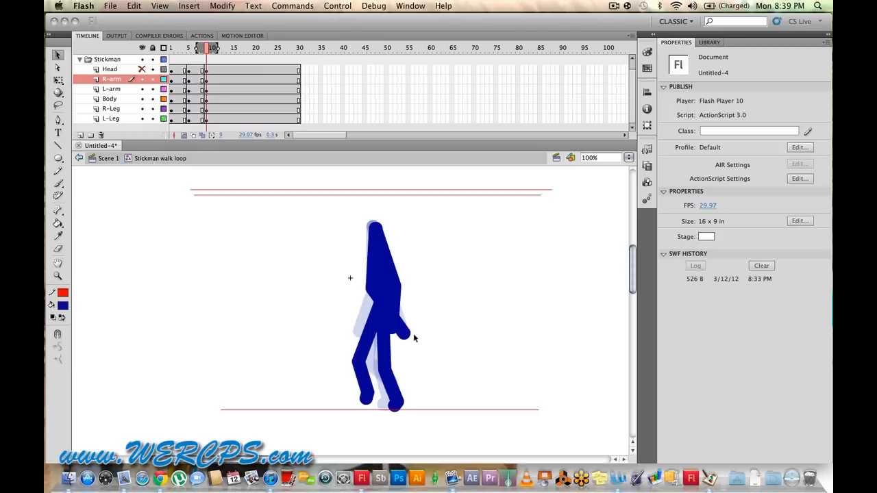
left_click_drag(410, 338, 363, 336)
Step: Show the Head layer, move the head back onto the body at about X 0.07, nudge it up slightly, and hide the layer again
left_click(143, 69)
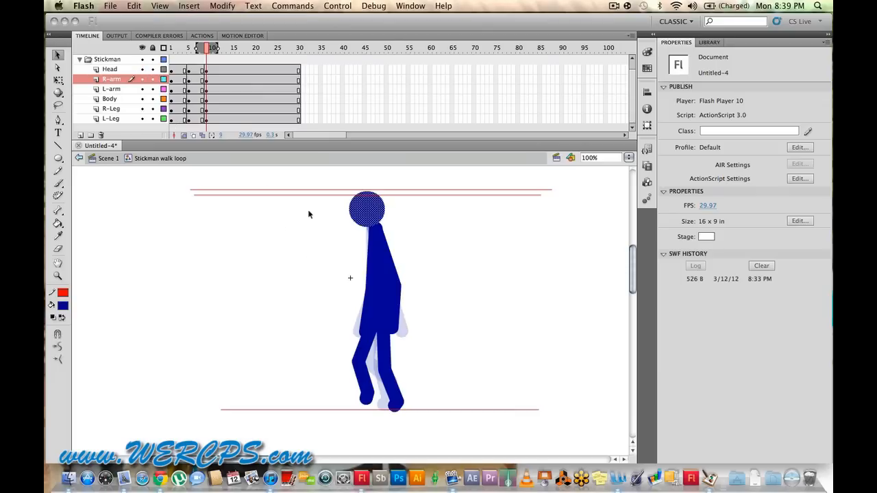
left_click(381, 218)
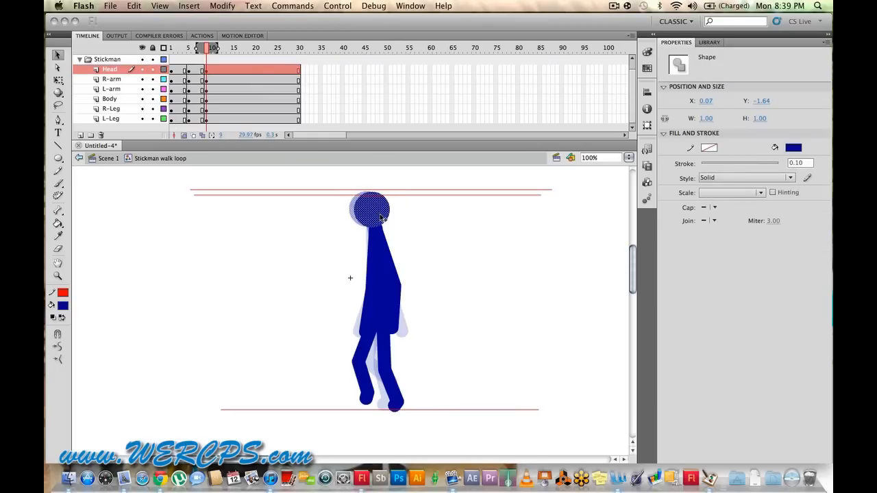
key("Up")
left_click(440, 236)
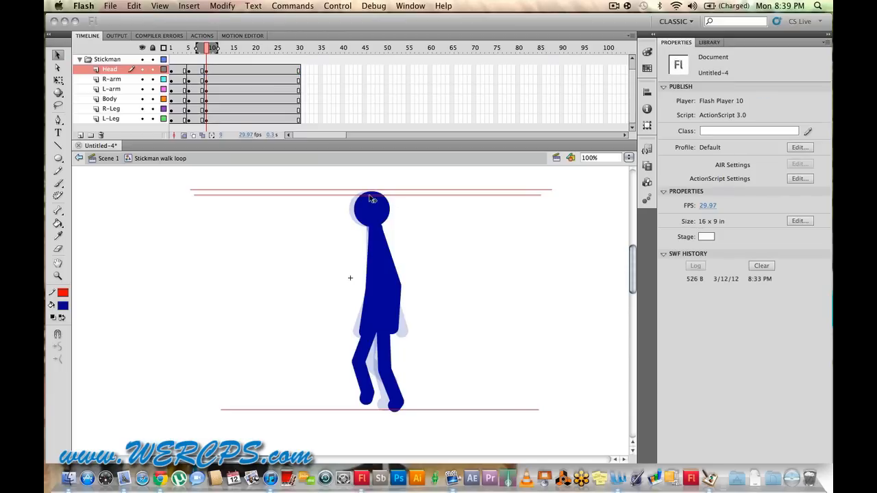
left_click(142, 70)
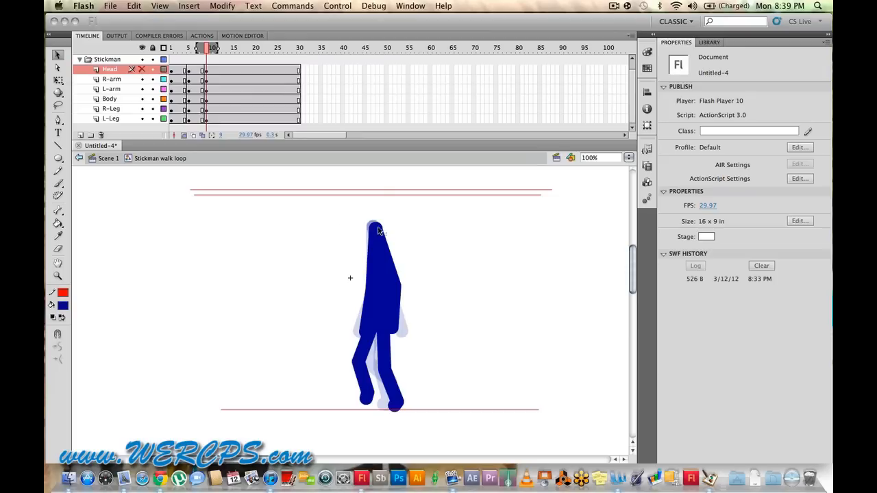
Step: Slightly adjust the figure's neck point at frame 9 and show the Head layer again
left_click_drag(378, 227, 381, 231)
left_click(141, 69)
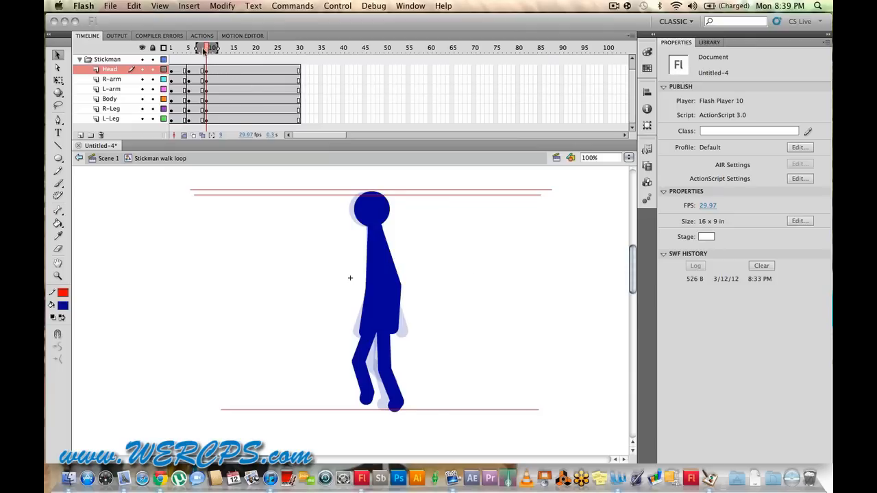
Step: Using the frame 5 pose as reference, shift the R-Leg's knee and foot slightly backward at frame 9, keeping the foot on the lower guide line
left_click_drag(206, 48, 189, 83)
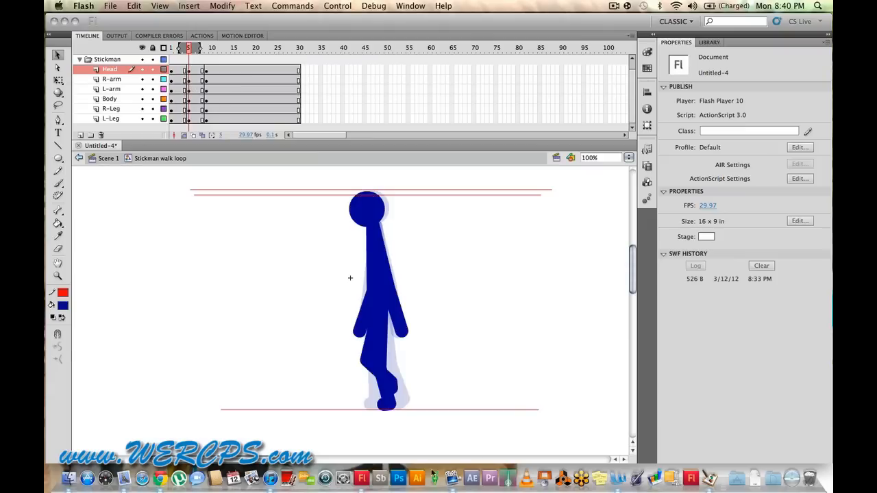
left_click_drag(379, 406, 389, 410)
left_click(207, 111)
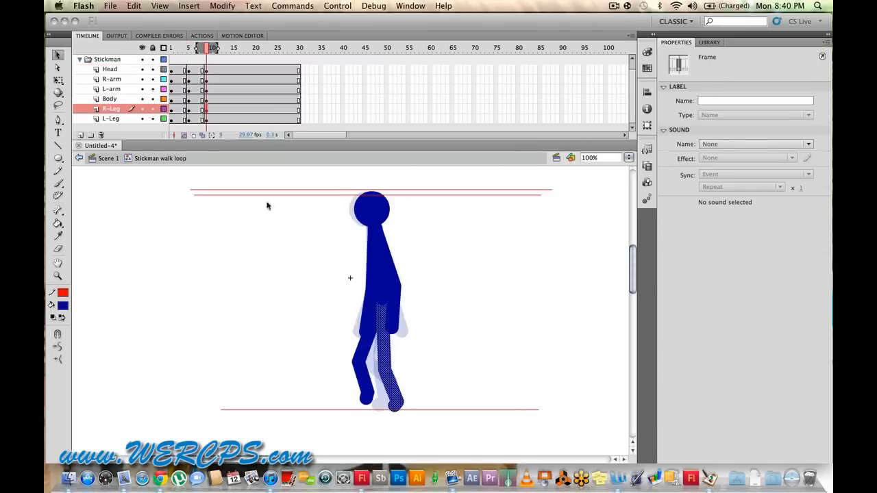
left_click(445, 376)
mouse_move(393, 409)
left_mouse_down()
mouse_move(385, 409)
mouse_move(394, 403)
left_mouse_up()
left_click_drag(386, 370, 380, 371)
left_click_drag(393, 407, 397, 405)
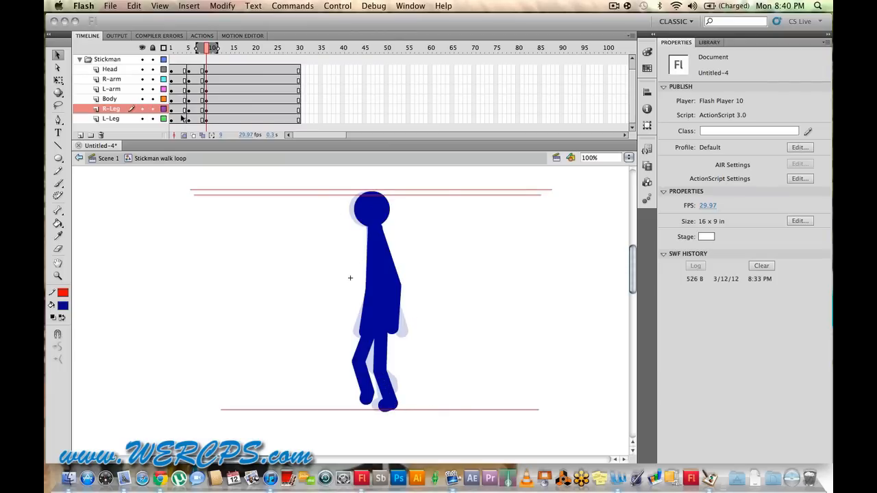
Step: Copy the frame 1 keyframes of all layers from Head to L-Leg and paste them at frame 13
left_click(172, 120)
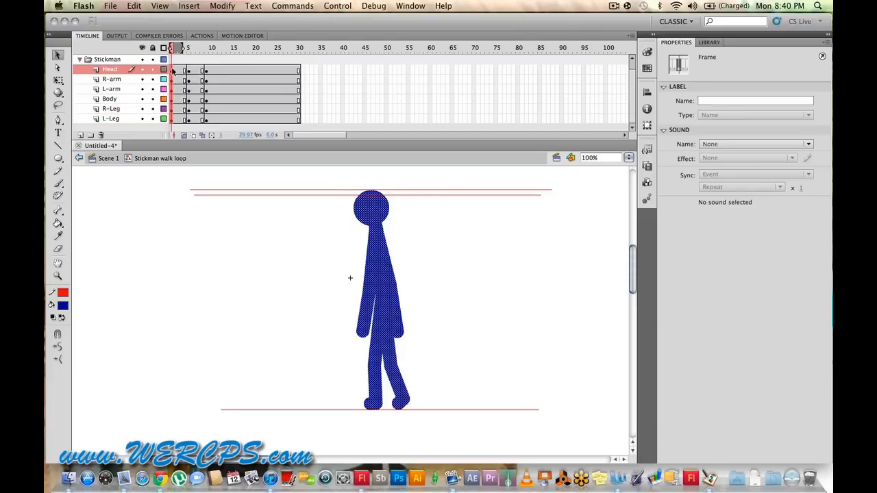
left_click(174, 71, "shift")
right_click(173, 71)
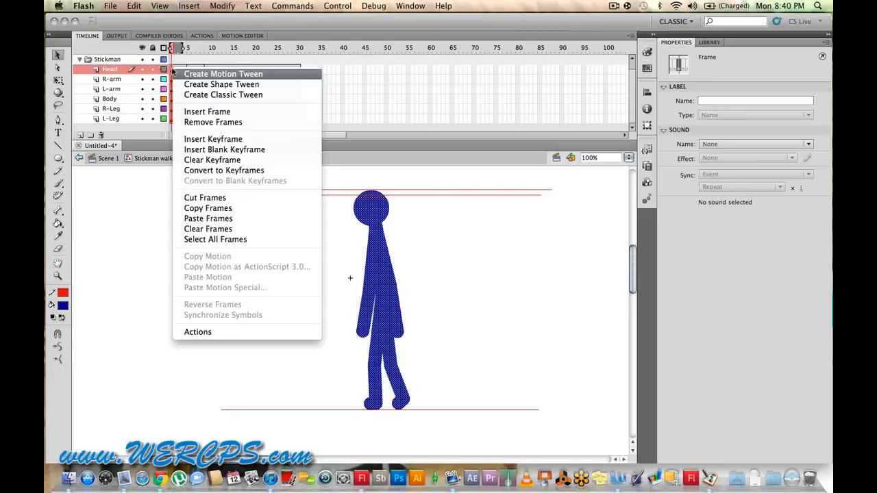
left_click(209, 208)
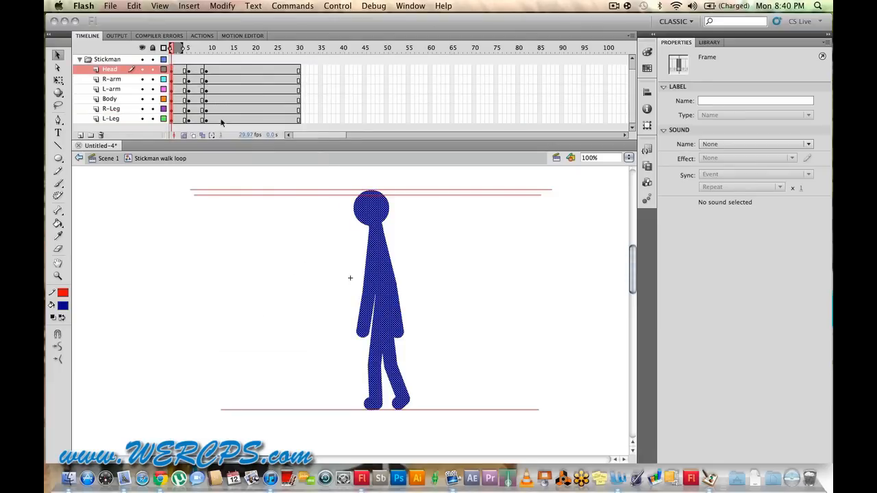
left_click(222, 122)
left_click(221, 70)
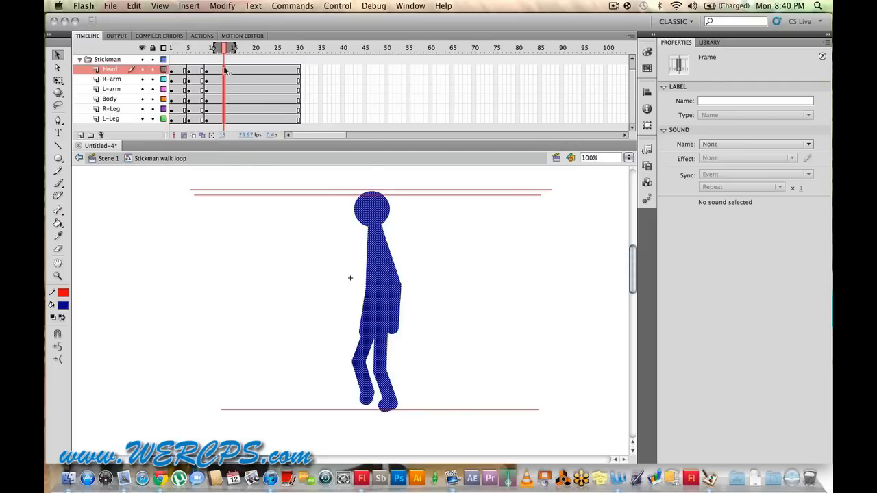
right_click(222, 69)
left_click(272, 217)
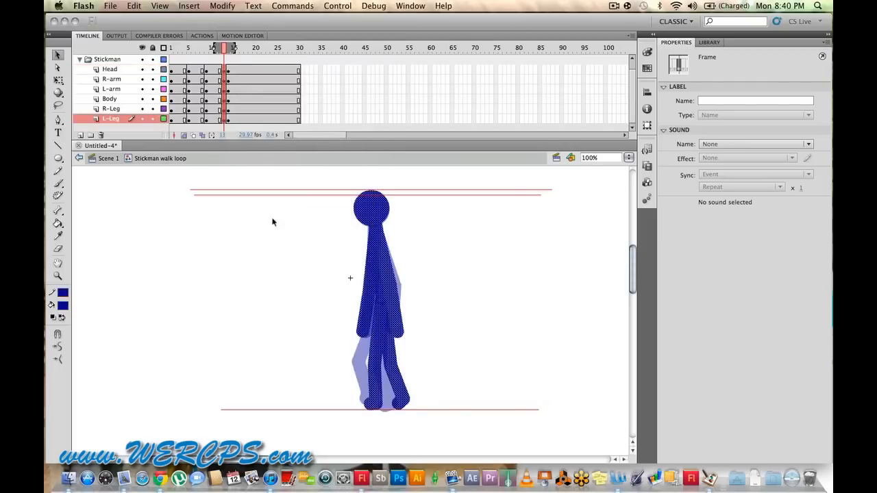
left_click(317, 250)
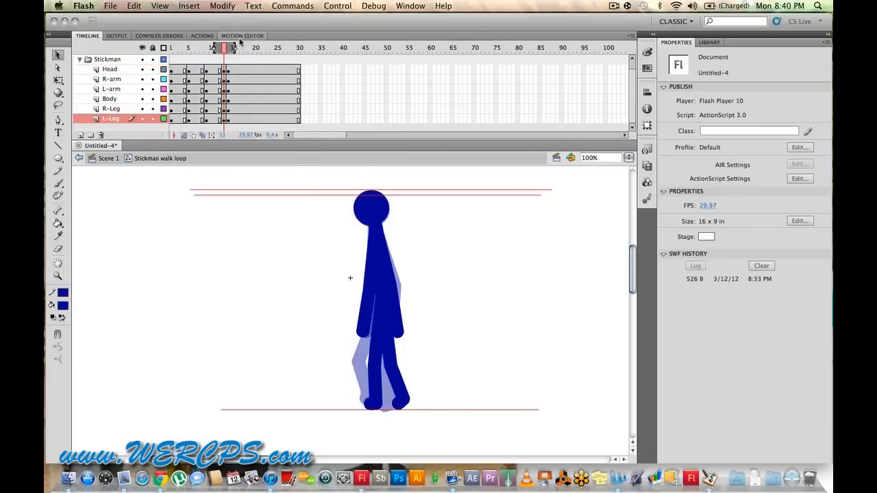
Step: Compare frames 13 and 14, and clear the extra keyframes at frame 14 on all stickman layers
left_click(228, 121)
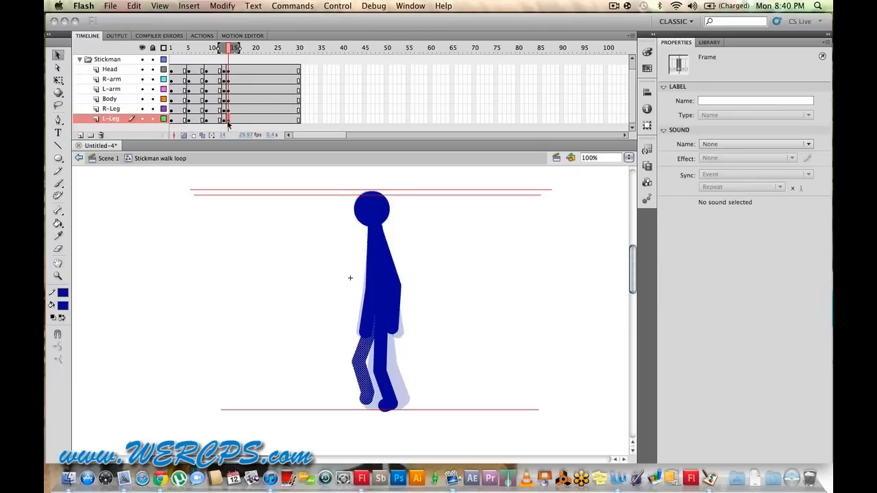
left_click(229, 120)
left_click(225, 120)
left_click(229, 120)
left_click(225, 119)
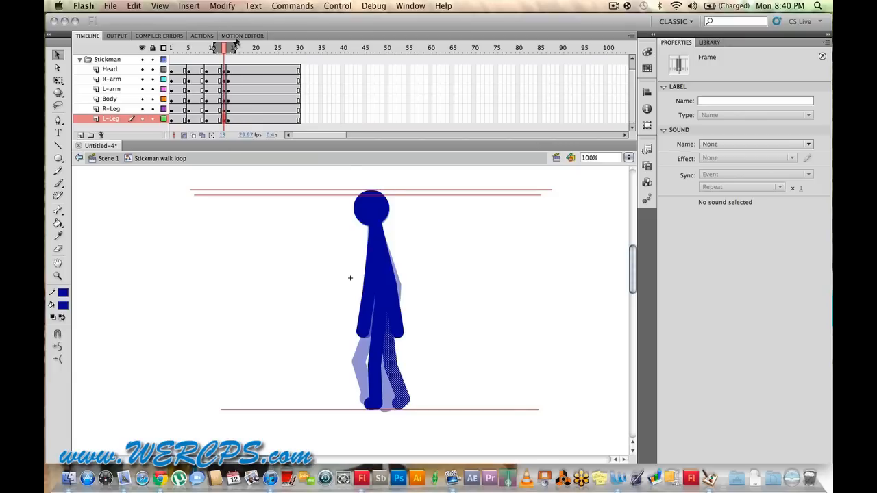
left_click(229, 120)
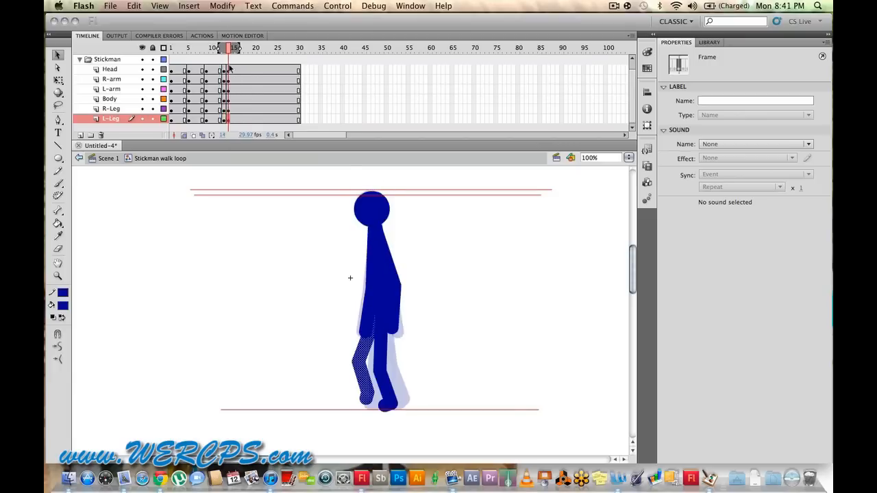
left_click(228, 70, "shift")
right_click(229, 70)
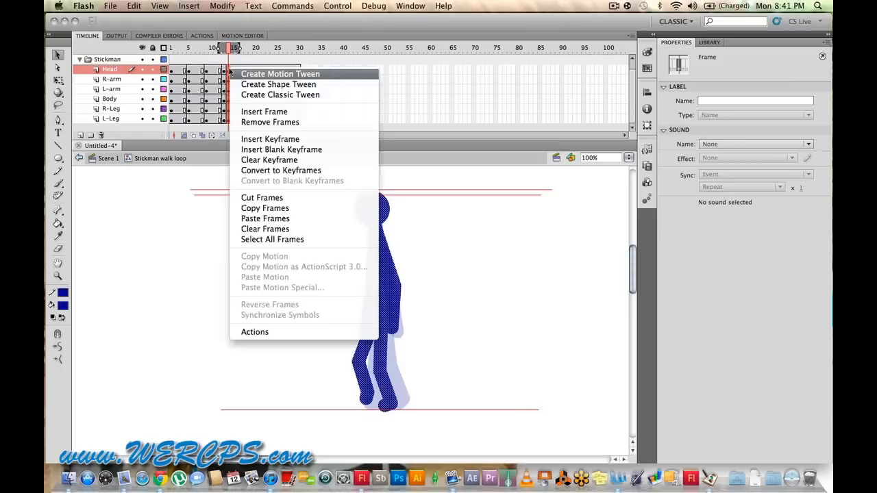
left_click(270, 161)
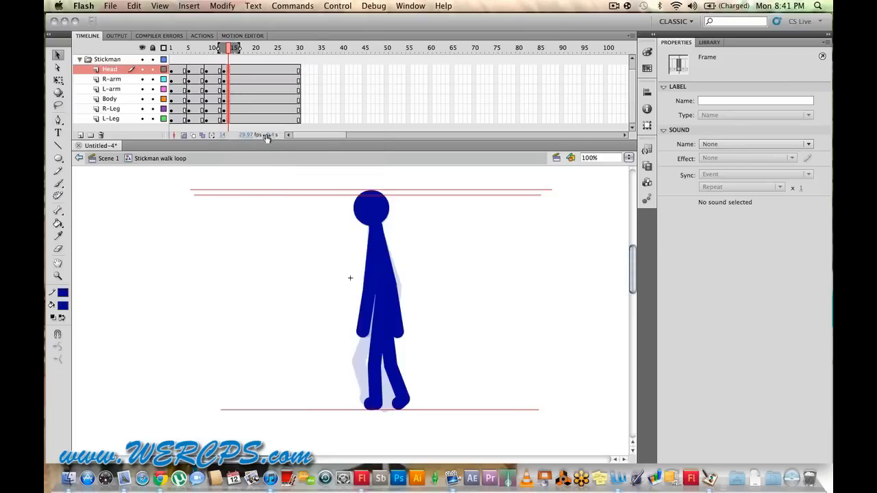
Step: Remove frames 14 to 30 from all stickman layers
left_click(299, 71, "shift")
right_click(260, 71)
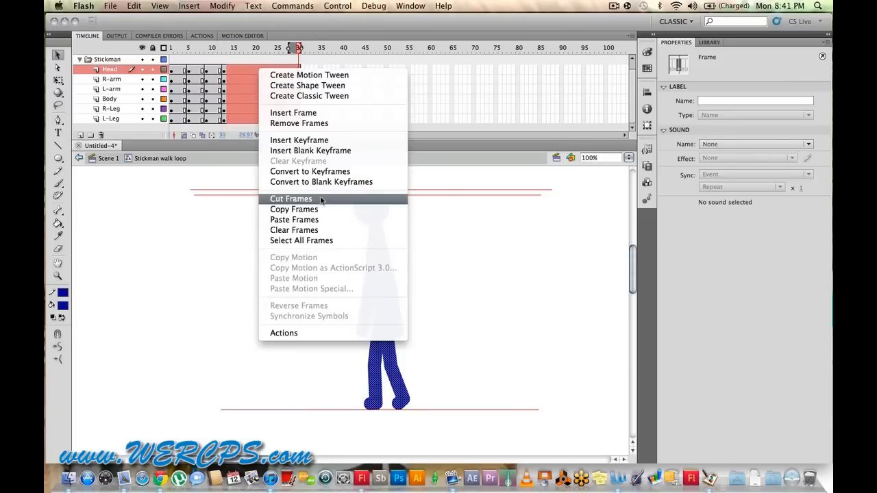
left_click(312, 230)
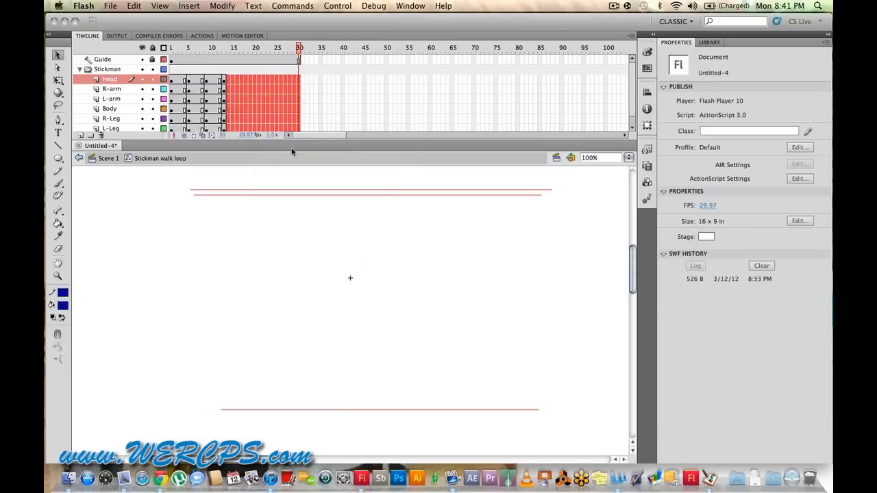
left_click(264, 86)
Step: Play the animation from frame 1 to check the walk after trimming the stickman layers
scroll(270, 89, "down", 1)
left_click_drag(264, 49, 152, 63)
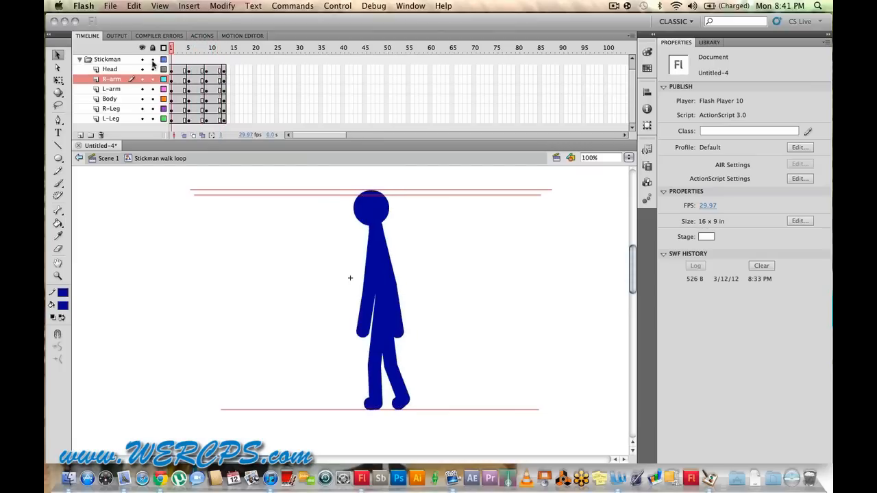
key("Return")
key("Return")
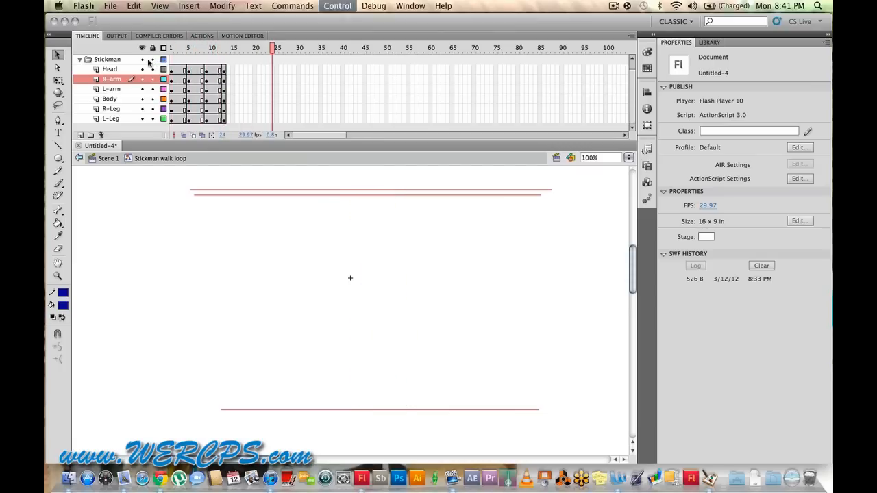
Step: Remove frames 14 to 30 from the Guide layer so it ends at frame 13 with the stickman layers
scroll(183, 54, "up", 1)
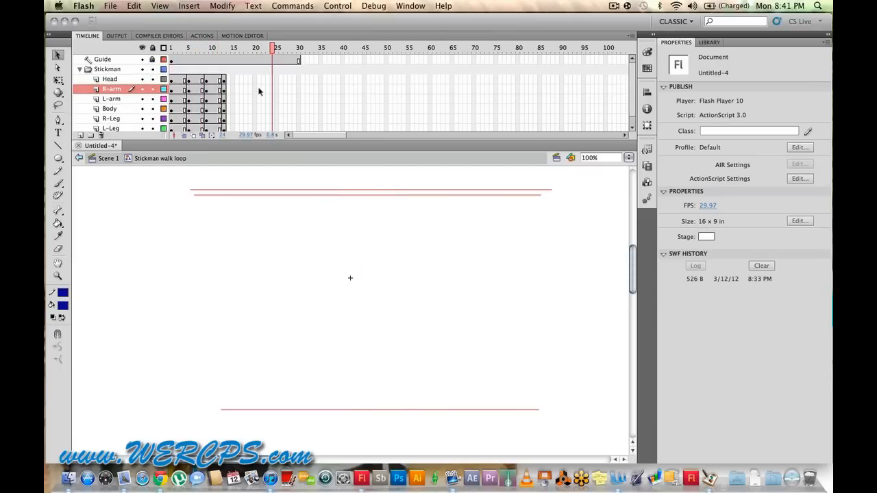
left_click(230, 62)
left_click(300, 62, "shift")
right_click(282, 60)
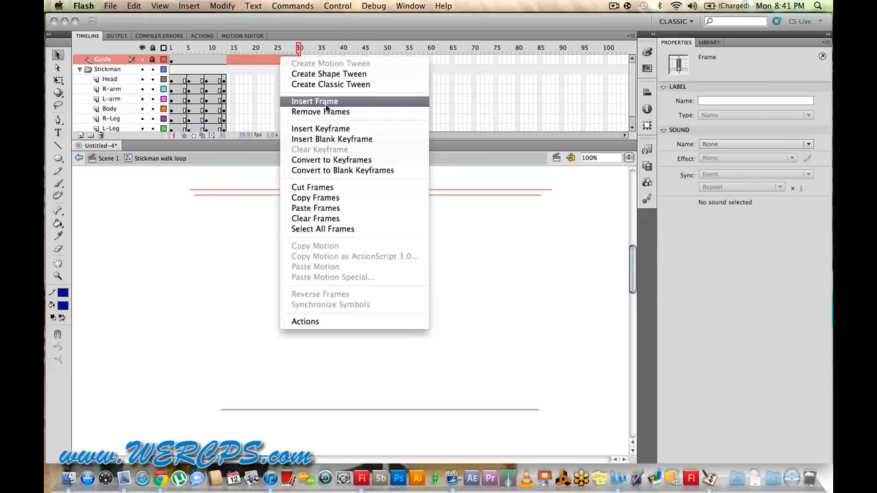
left_click(322, 111)
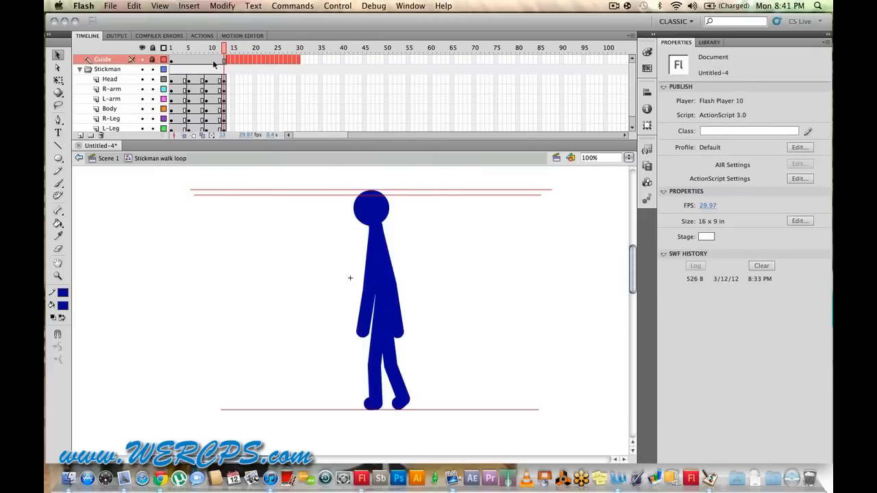
Step: Replay the 13-frame walk several times to examine how the motion loops
key("Return")
left_click(214, 63)
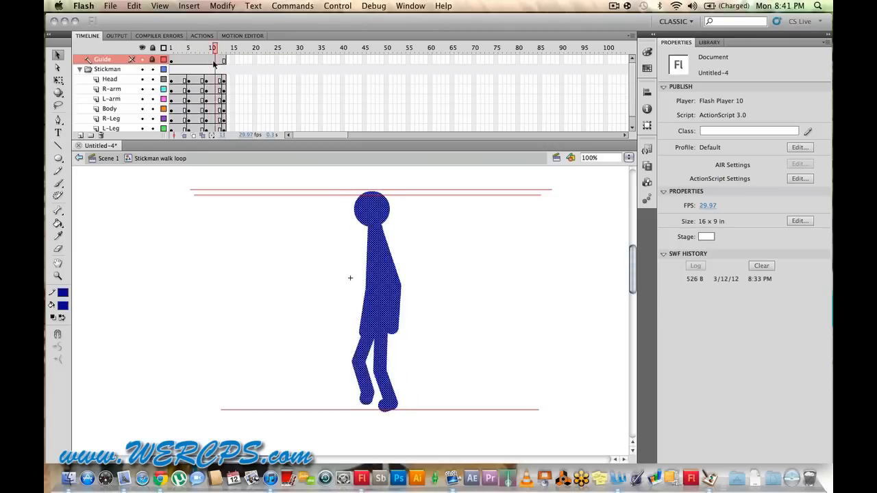
key("Return")
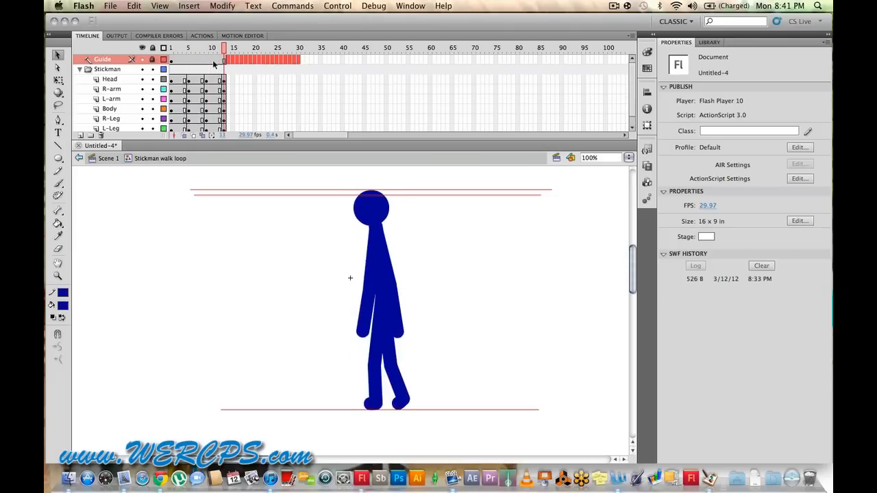
left_click(213, 63)
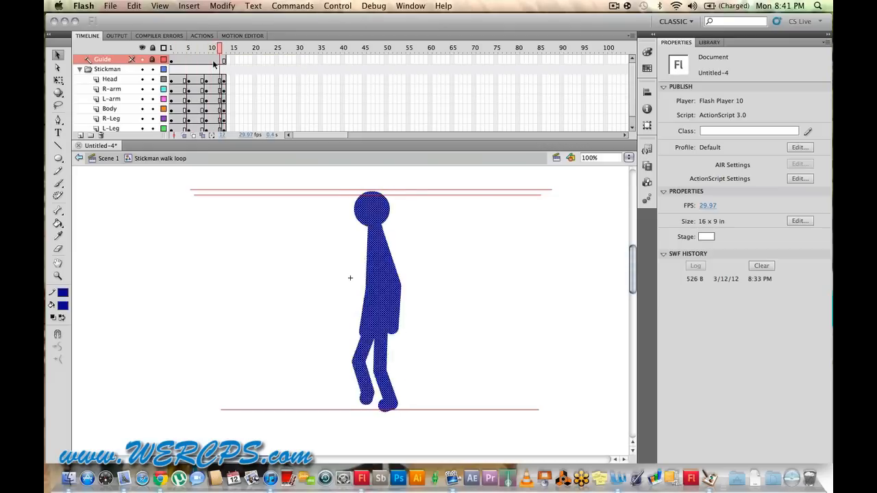
key("Return")
scroll(247, 85, "down", 1)
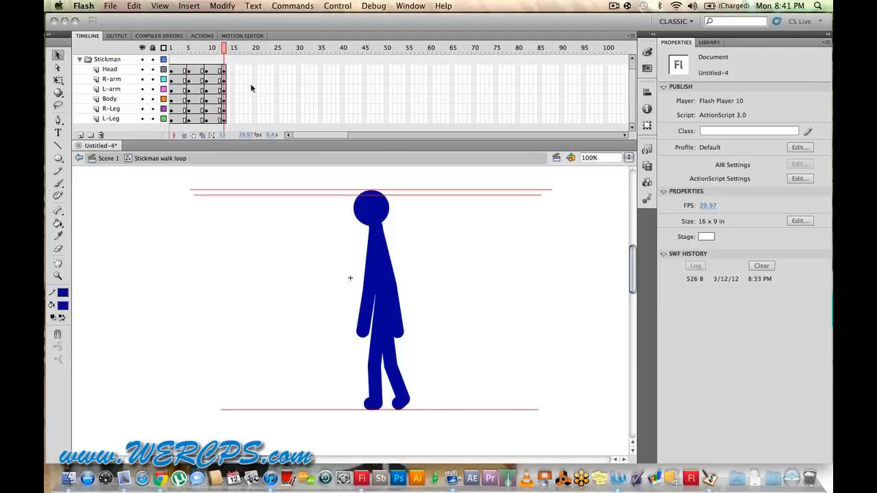
Step: Compare the L-Leg's pose at frames 1, 9 and 13, playing the walk in between
left_click(224, 121)
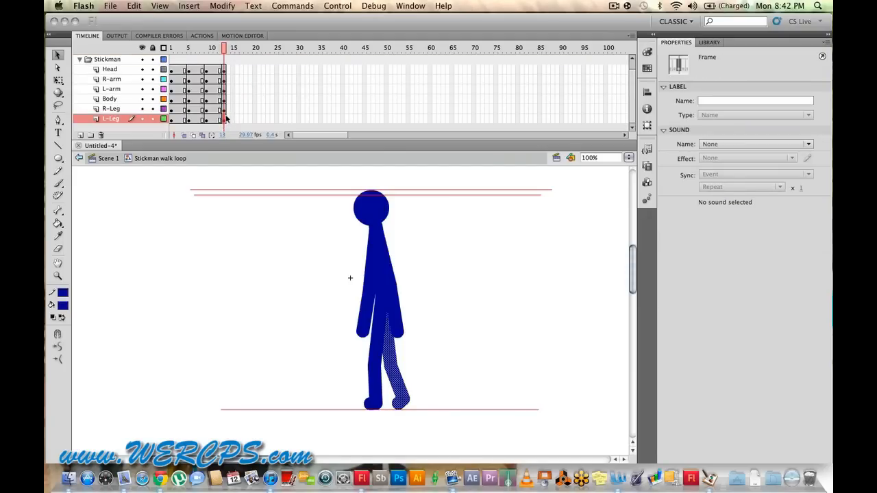
left_click(174, 120)
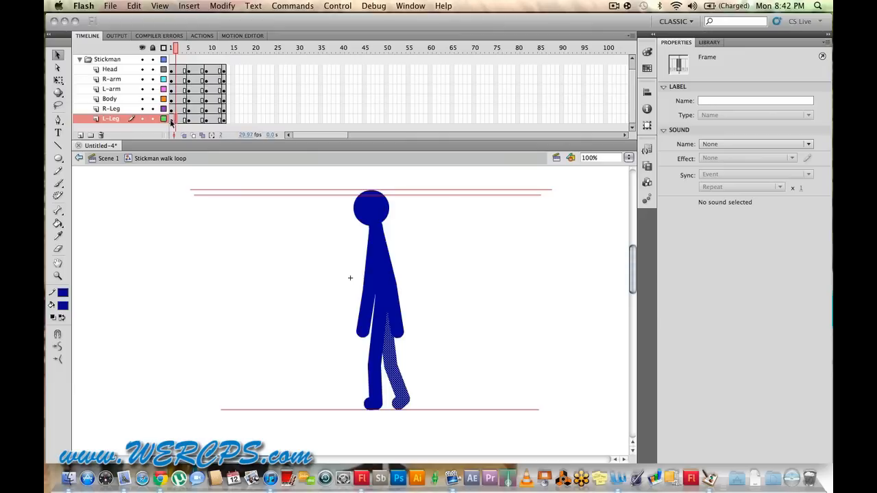
left_click(171, 120)
key("Return")
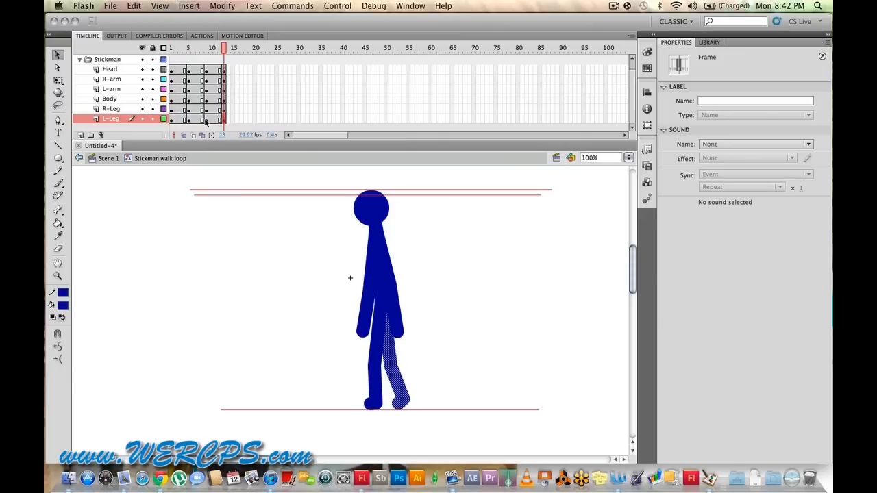
left_click(206, 121)
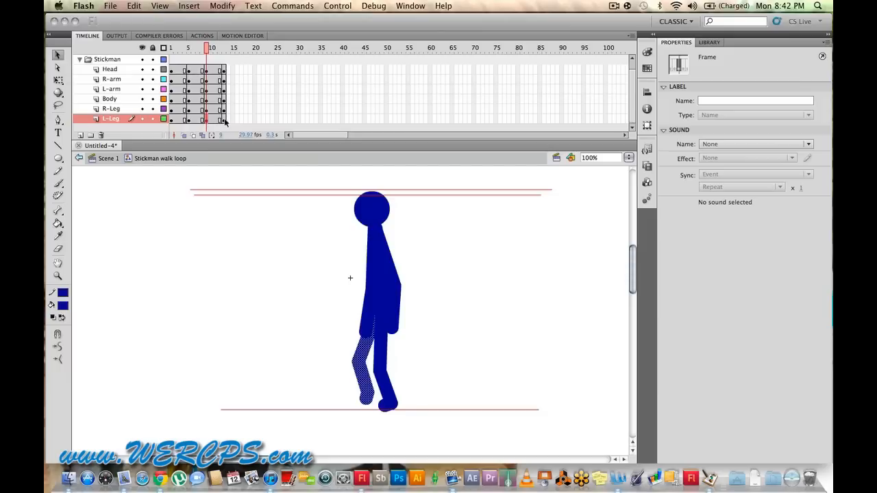
left_click(225, 122)
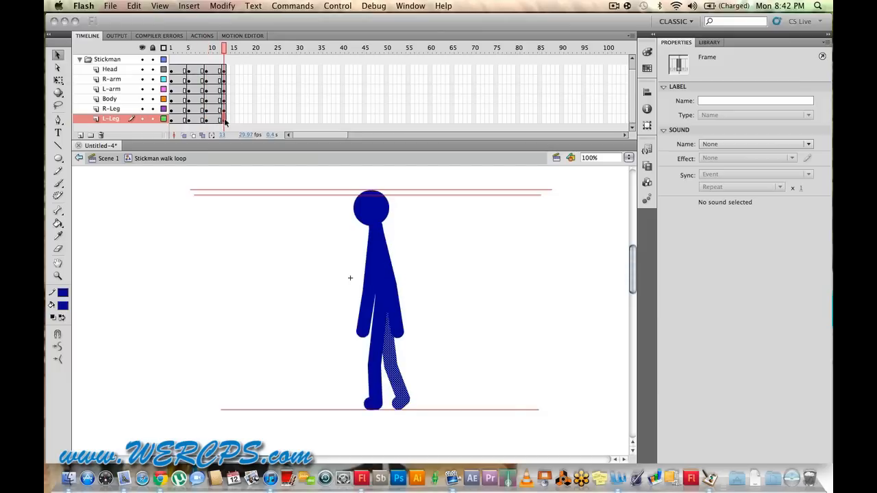
Step: Swap the L-Leg and R-Leg keyframes at frame 13, parking one temporarily on R-Leg frame 12, and review L-Leg frame 9
left_click(223, 120)
left_click(220, 110)
left_click(224, 111)
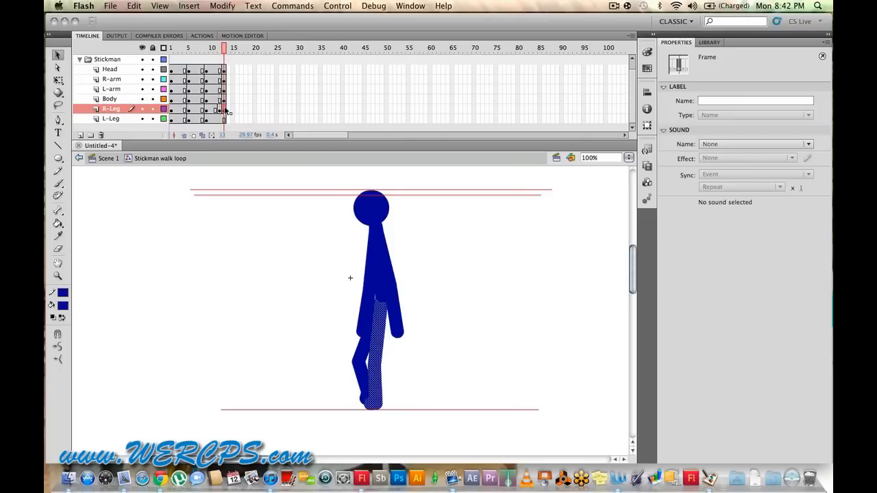
left_click(226, 120)
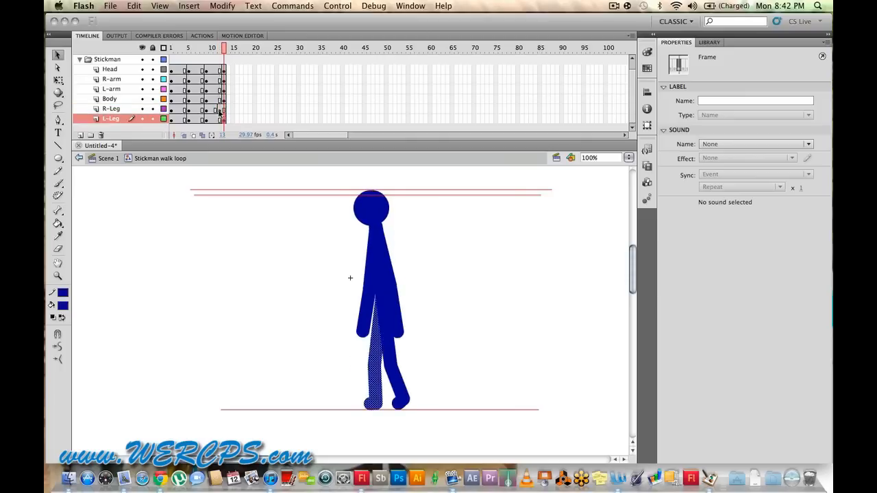
left_click(220, 109)
left_click(224, 111)
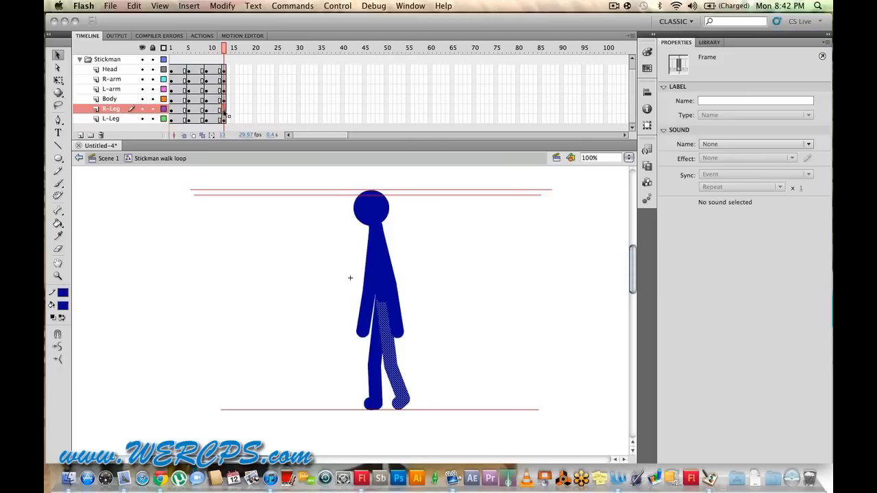
left_click(207, 120)
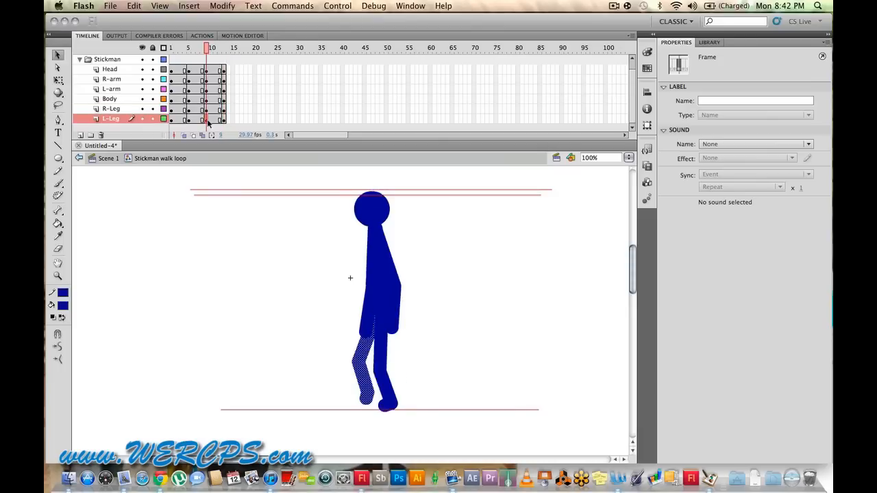
Step: Recheck the L-Leg at frames 9 and 13, then swap the L-arm and R-arm keyframes at frame 13 and replay the walk
left_click(224, 121)
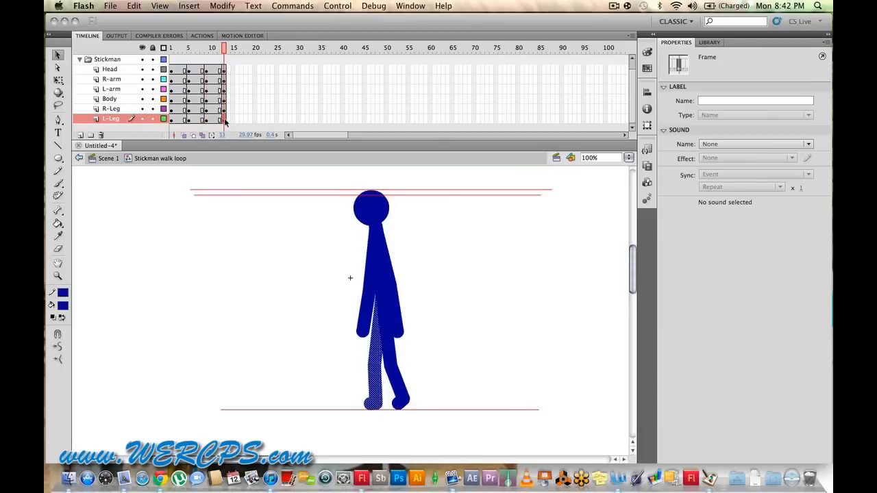
left_click(205, 120)
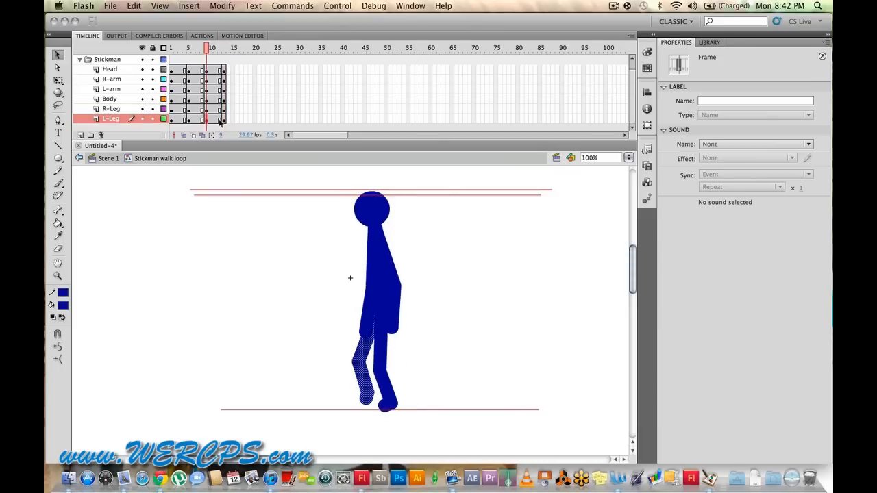
left_click(224, 121)
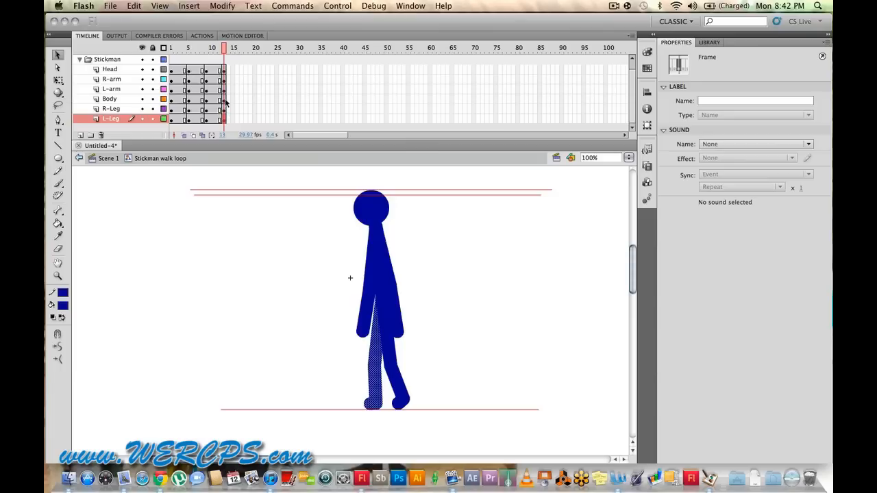
left_click(224, 101)
left_click(225, 89)
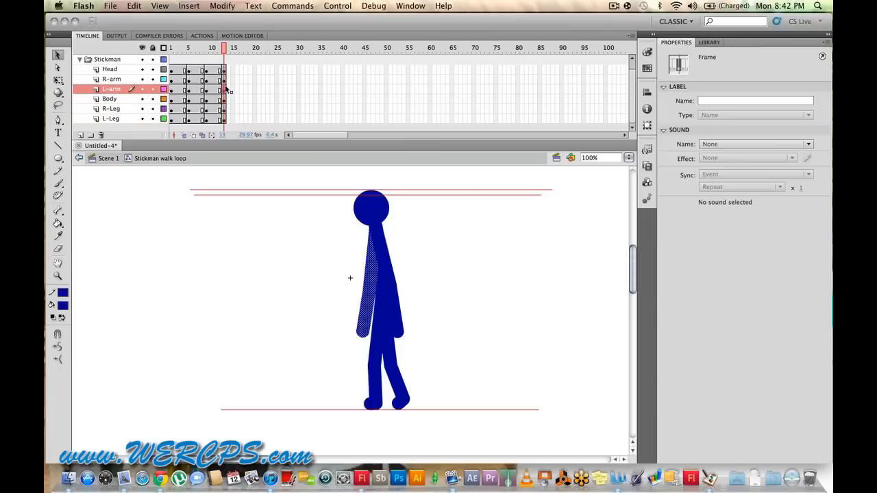
left_click(225, 81)
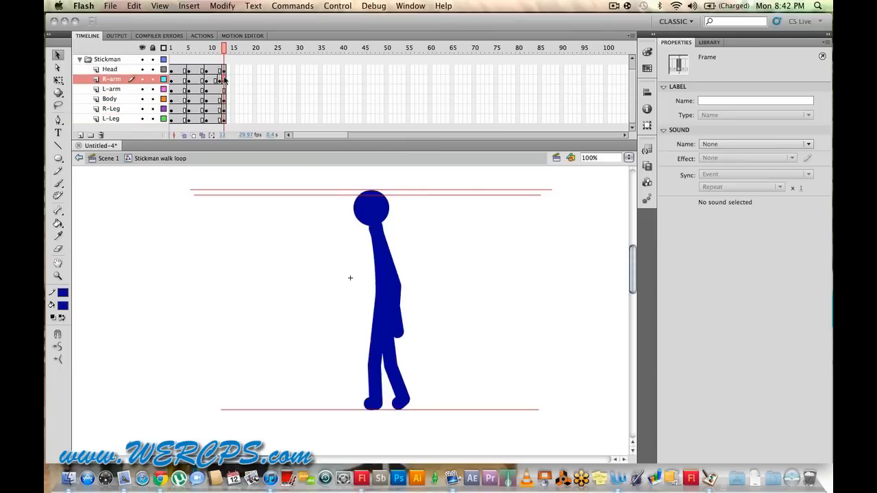
left_click_drag(224, 90, 225, 82)
left_click(220, 81)
mouse_move(223, 50)
left_mouse_down()
mouse_move(205, 48)
mouse_move(222, 48)
mouse_move(206, 48)
mouse_move(223, 61)
left_mouse_up()
key("Return")
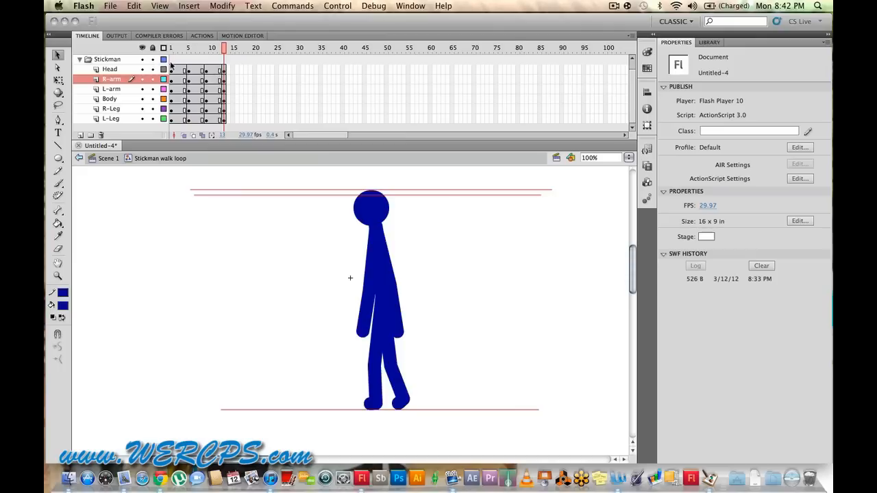
Step: Create shape tweens between the keyframes on all six stickman layers and play the walk
left_click(177, 71)
left_click(214, 118, "shift")
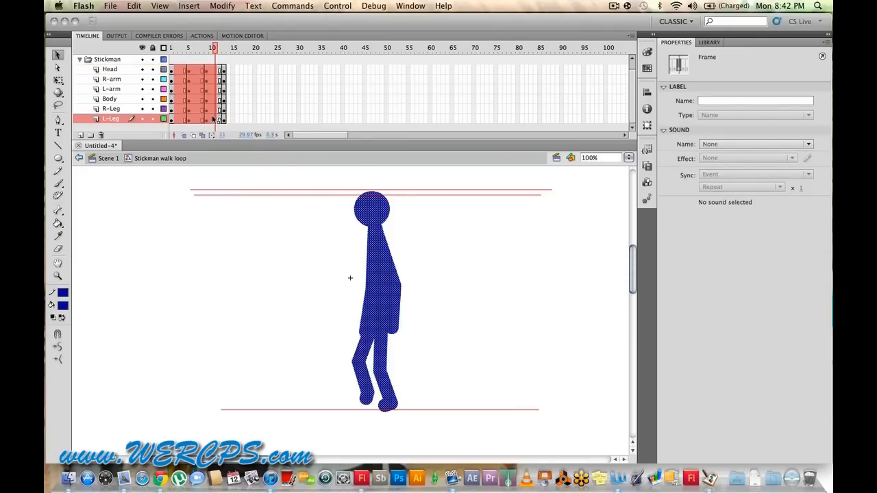
right_click(214, 117)
left_click(226, 131)
key("Return")
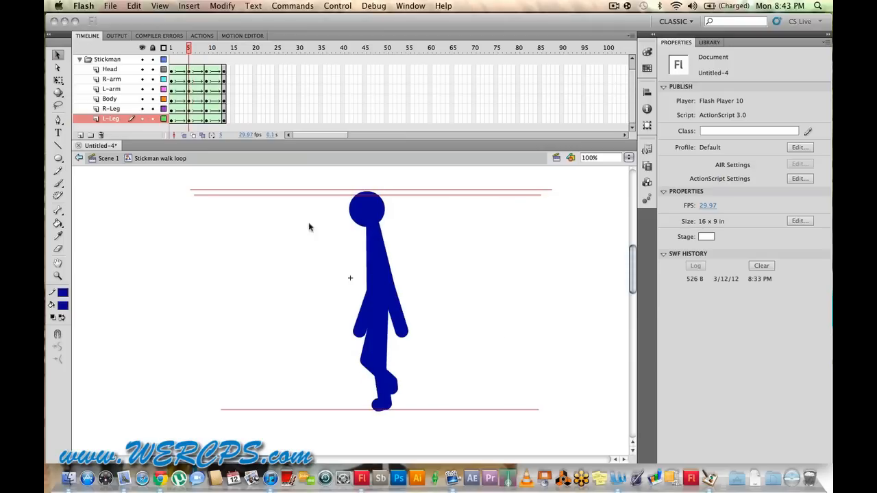
Step: Add one shape hint each to the R-arm and L-arm at frame 5
left_click(402, 335)
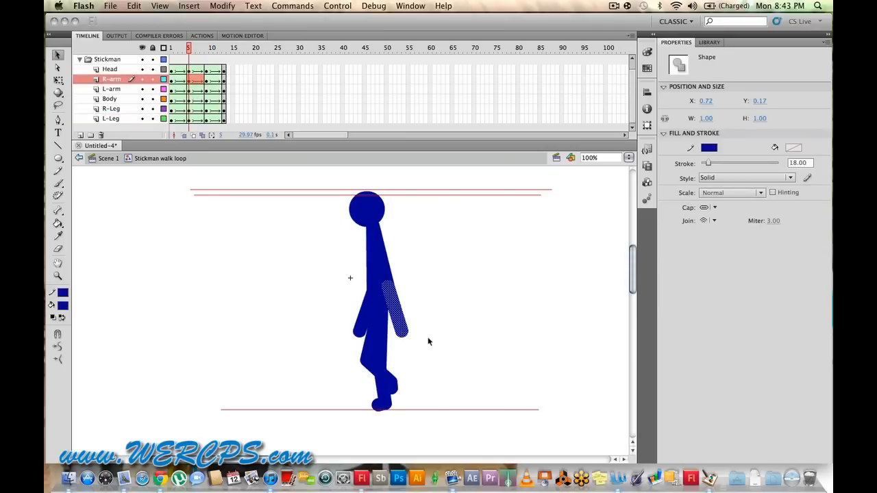
left_click(367, 331)
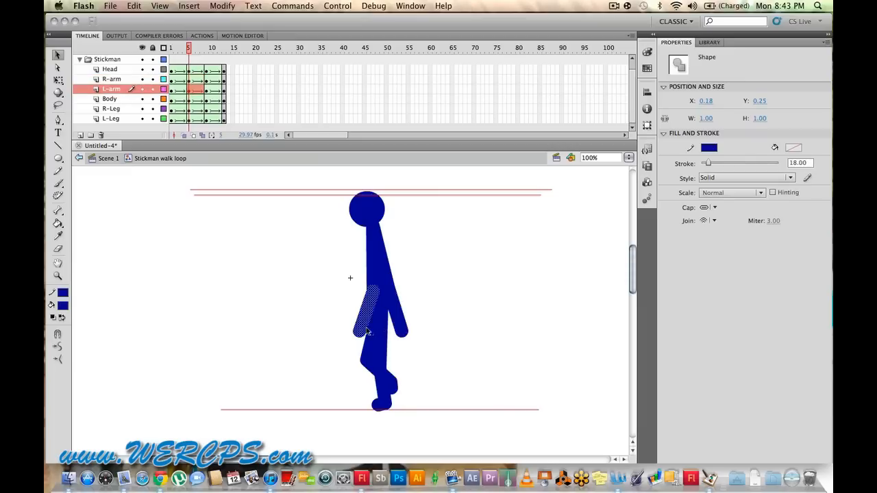
left_click(408, 334)
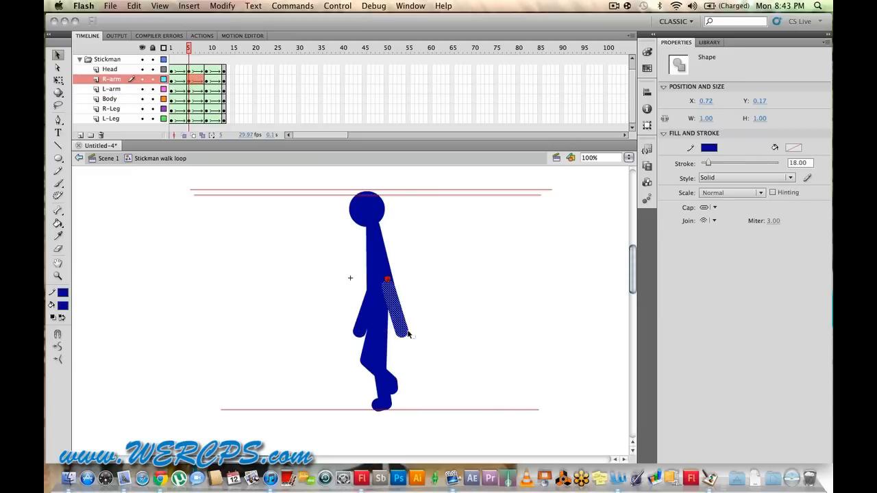
left_click(361, 333)
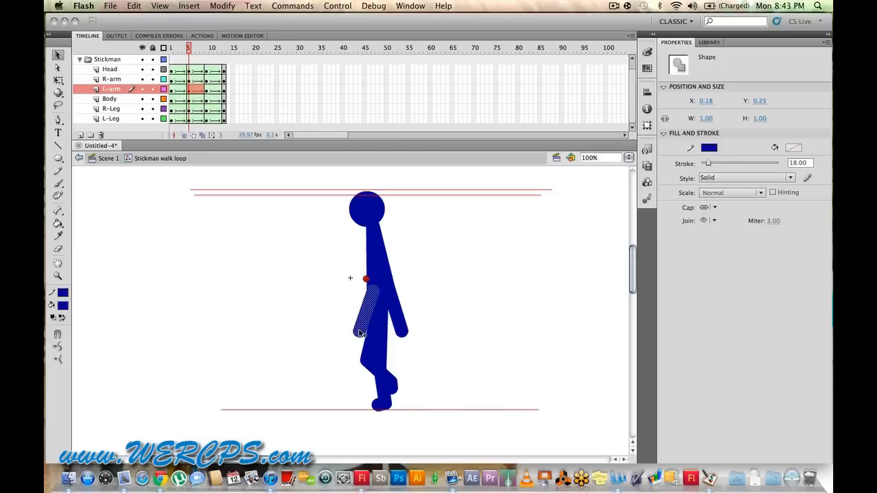
Step: Add shape hints to the R-Leg and L-Leg at frame 5 and place each one on its foot
left_click(394, 395)
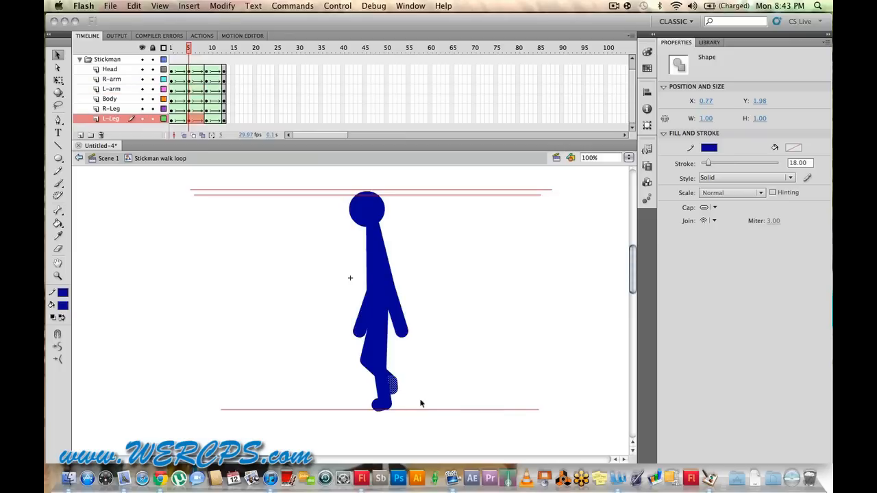
left_click(379, 407)
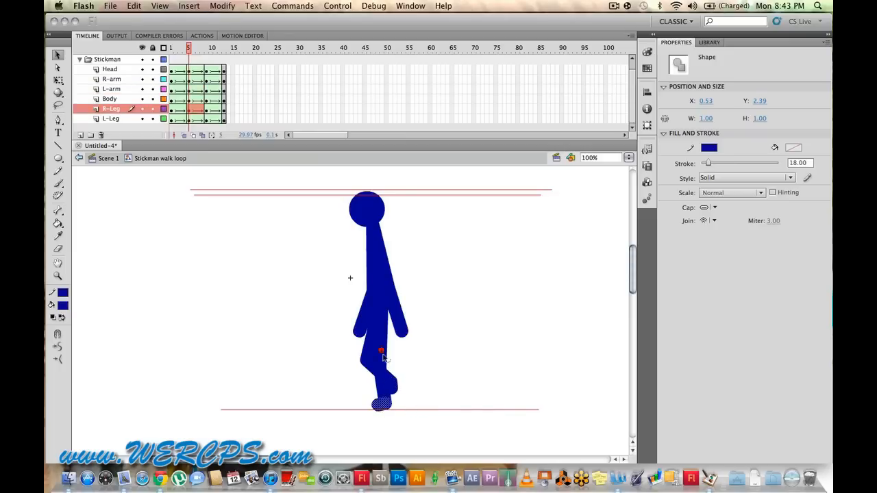
left_click_drag(382, 351, 380, 405)
left_click(390, 382)
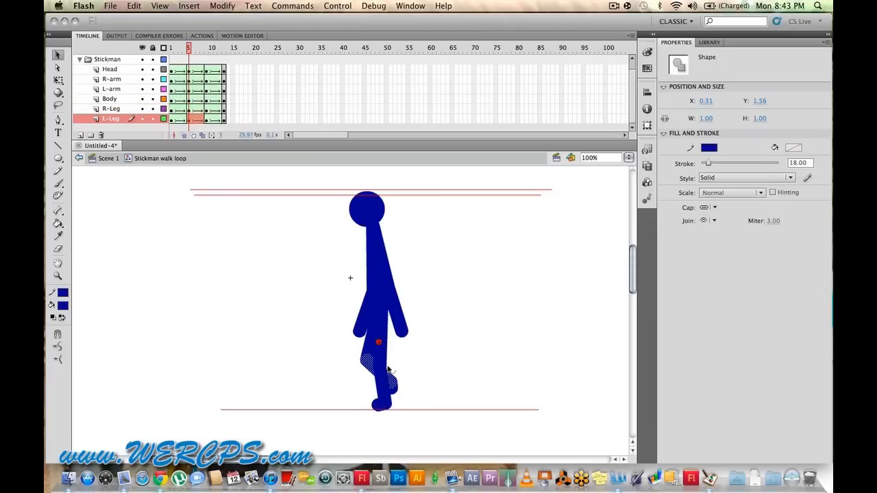
left_click(394, 393)
left_click_drag(379, 345, 392, 390)
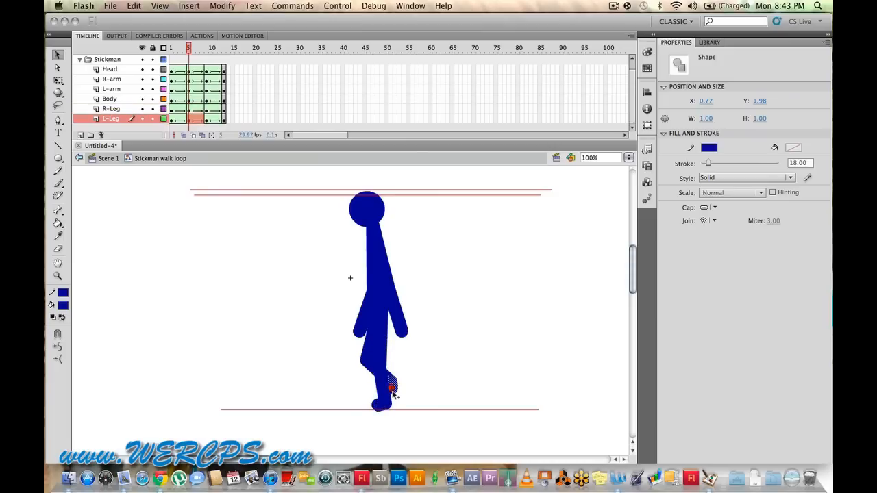
Step: Place the arms' shape hints on the hands at frame 5
left_click(409, 334)
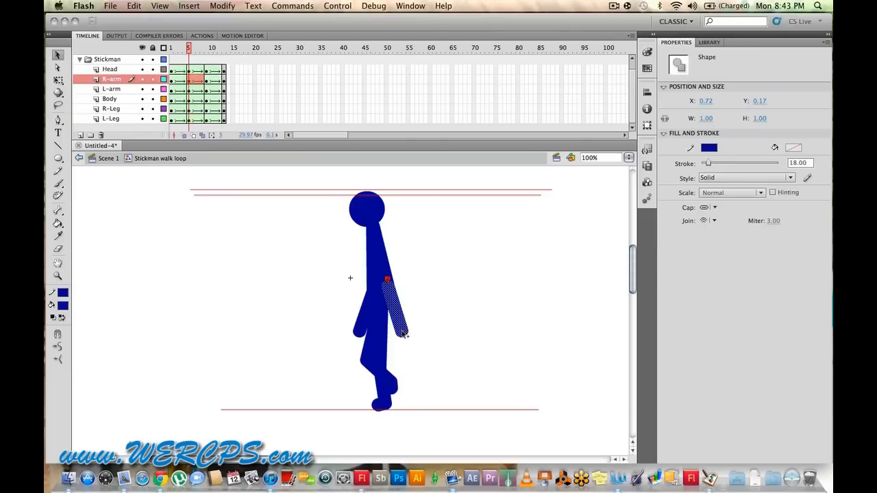
left_click(370, 334)
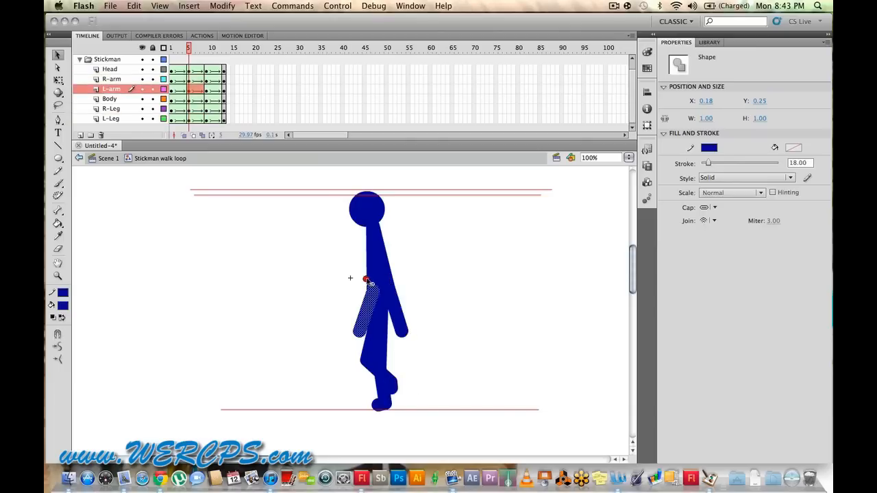
left_click_drag(366, 280, 359, 334)
Step: Place the matching shape hints on the hands and feet at frame 9 and play the walk
left_click(206, 90)
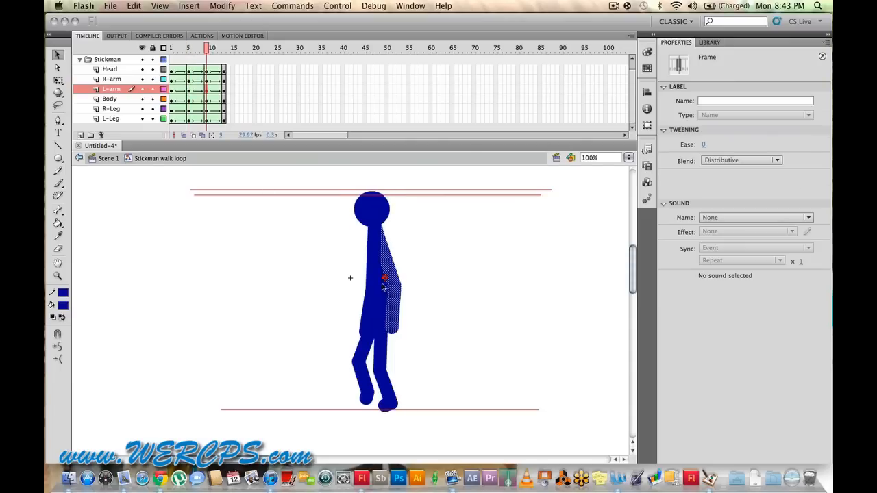
left_click_drag(385, 278, 392, 328)
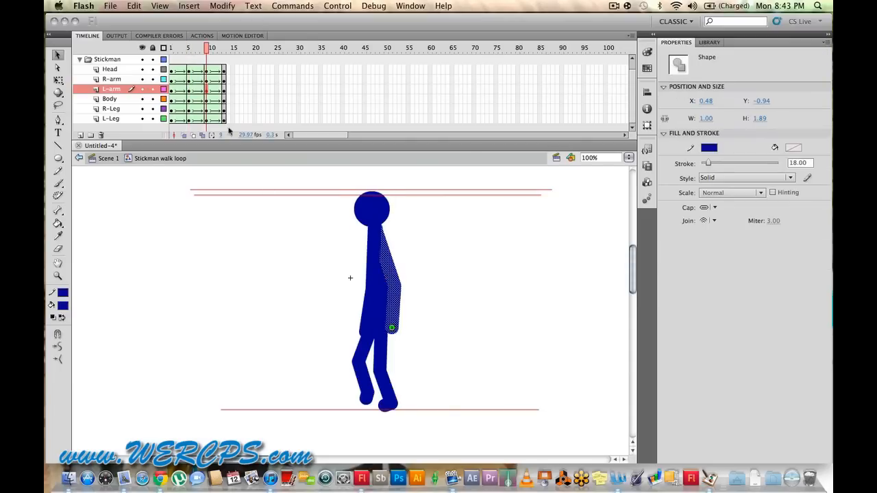
left_click(367, 326)
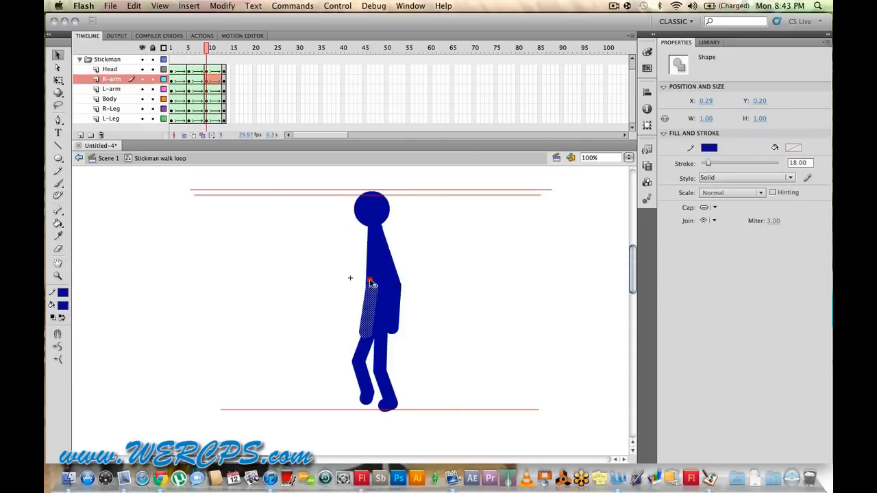
left_click_drag(370, 285, 365, 398)
left_click(368, 403)
left_click(388, 404)
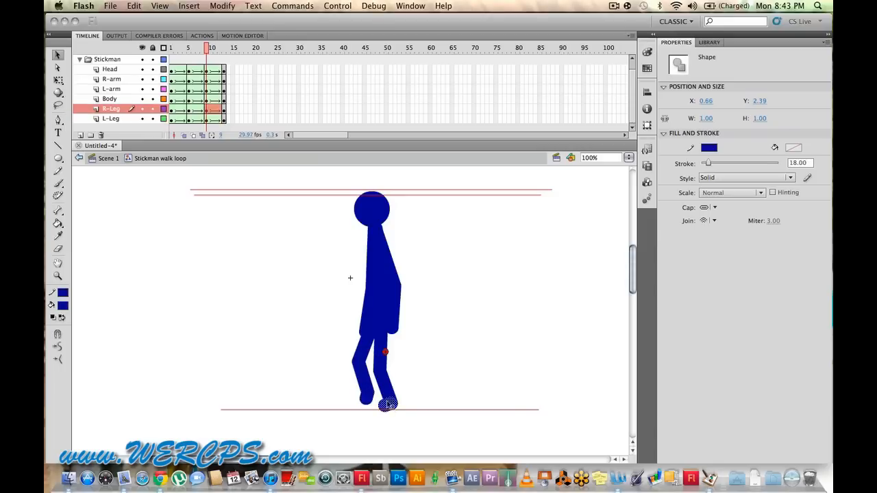
left_click_drag(386, 353, 385, 405)
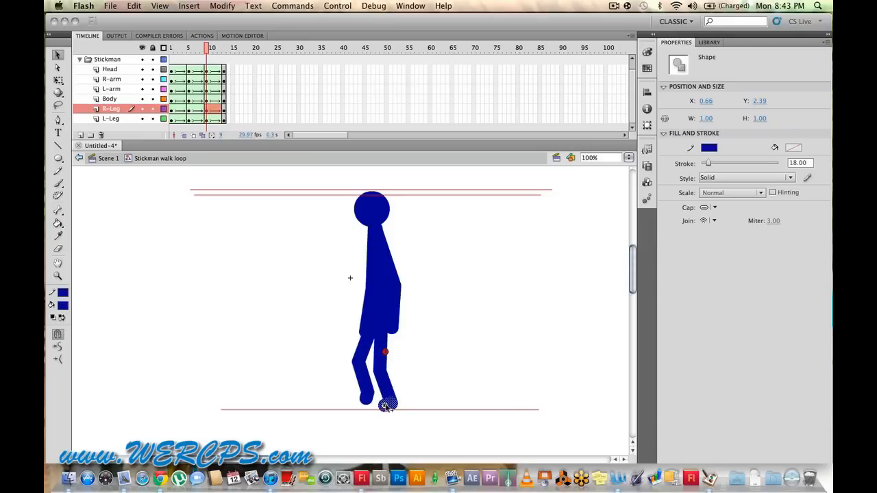
left_click(213, 51)
key("Return")
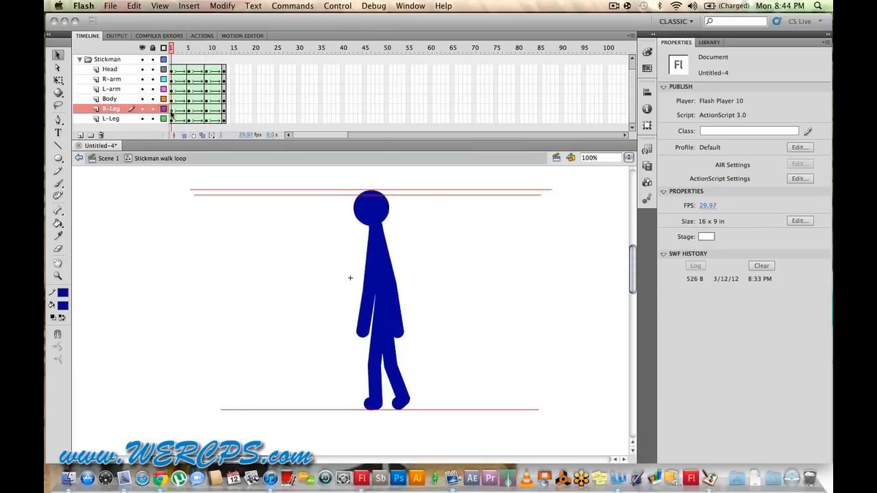
Step: Return to Scene 1 and place an instance of the Stickman walk loop symbol near the middle of the stage
left_click(107, 160)
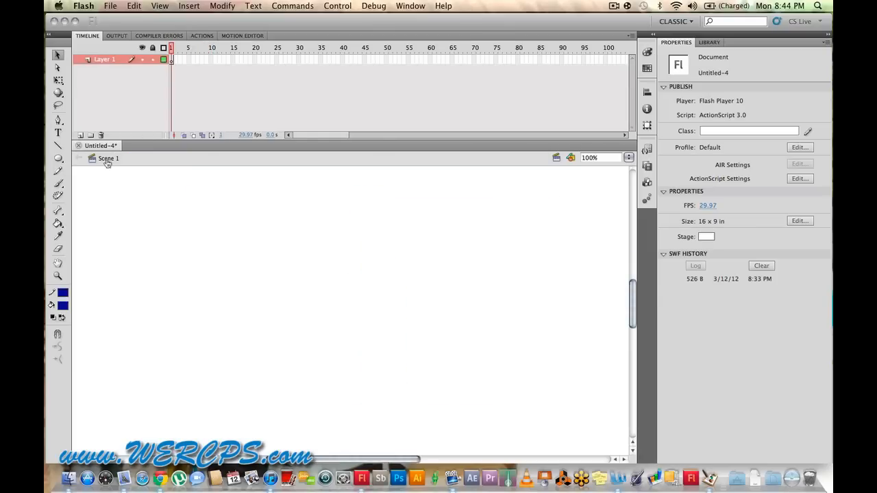
left_click(710, 42)
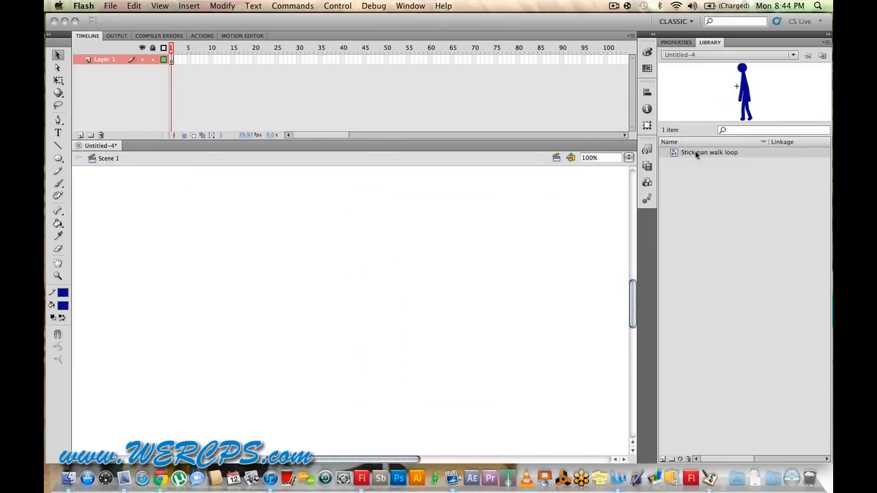
left_click_drag(631, 168, 354, 294)
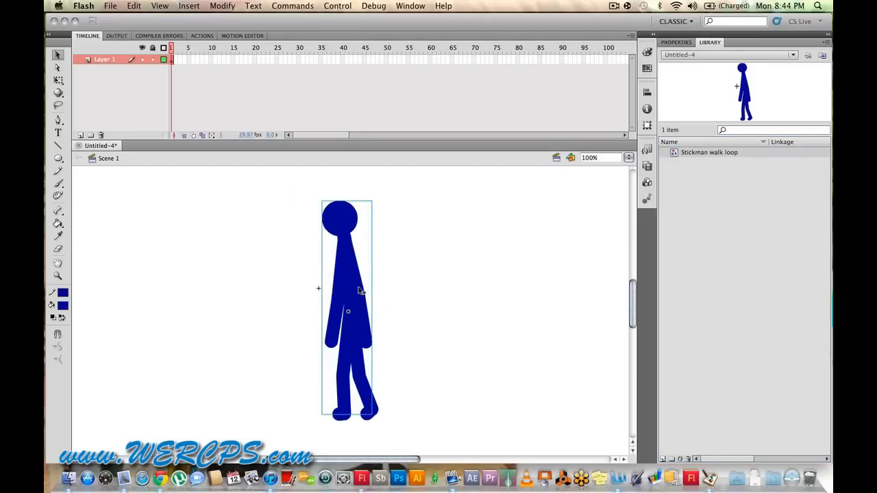
right_click(355, 288)
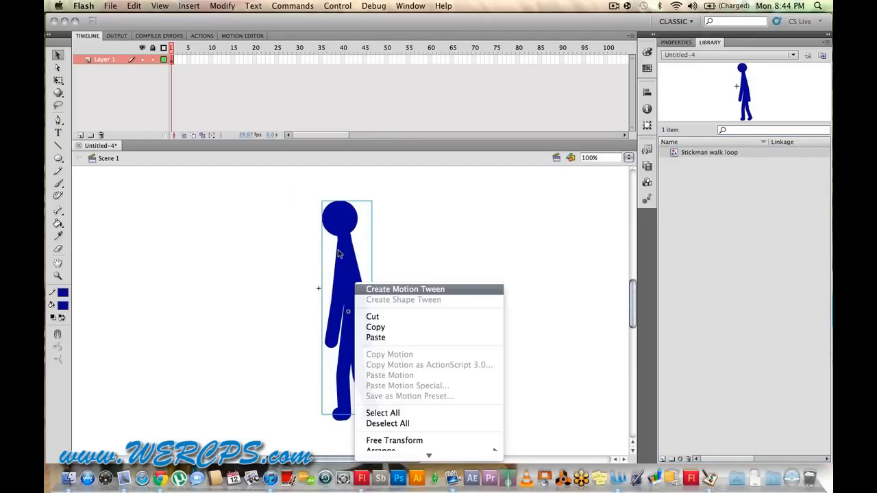
left_click(347, 272)
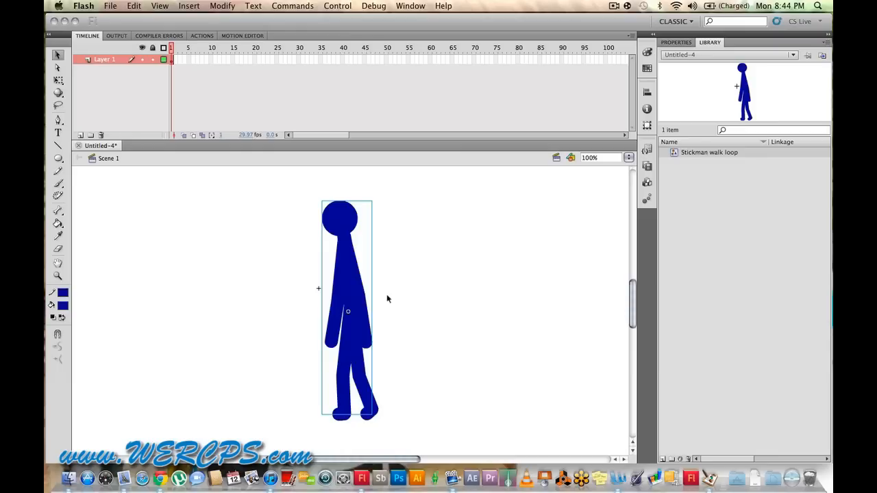
Step: Change the stickman instance's behavior from Graphic to Movie Clip
left_click(679, 43)
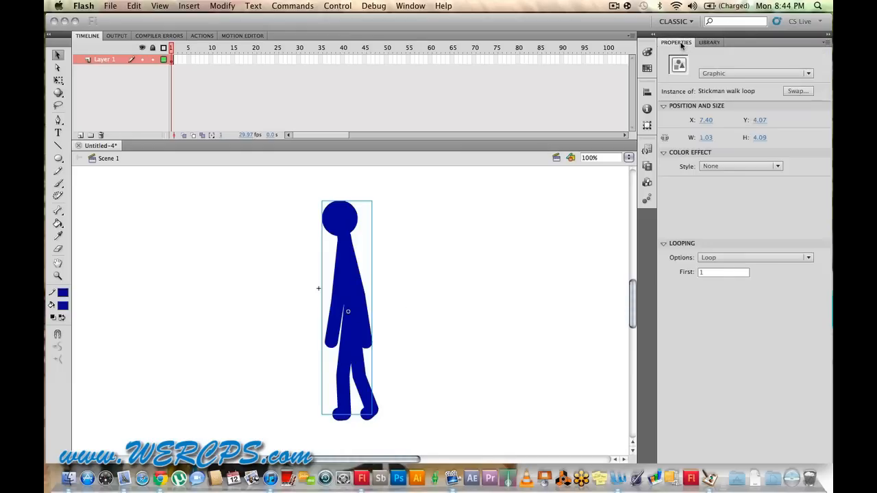
left_click(737, 73)
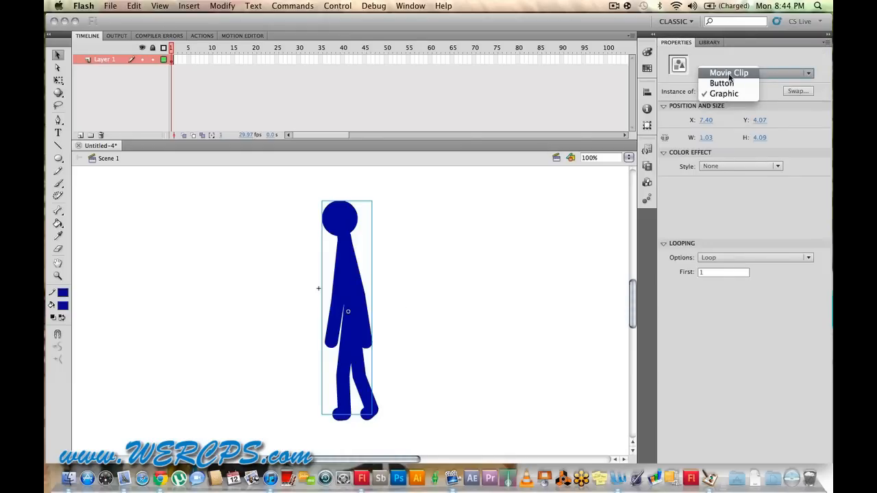
left_click(728, 75)
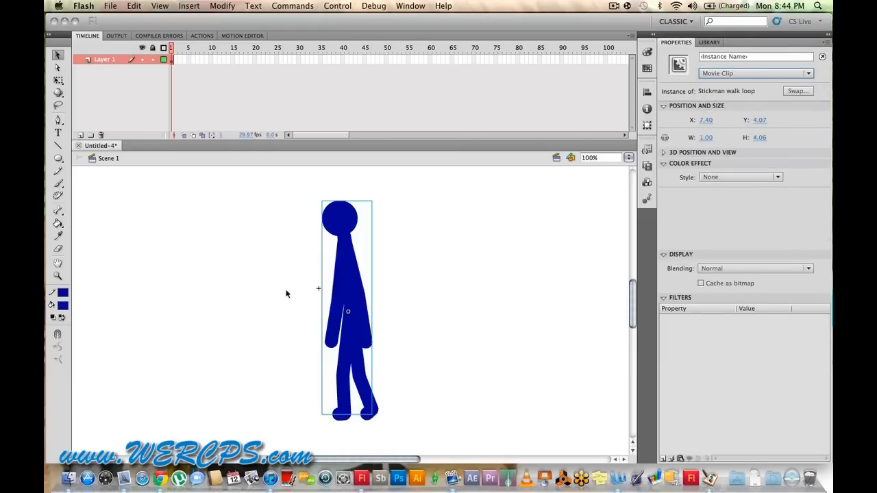
scroll(384, 267, "down", 1)
scroll(327, 289, "up", 2)
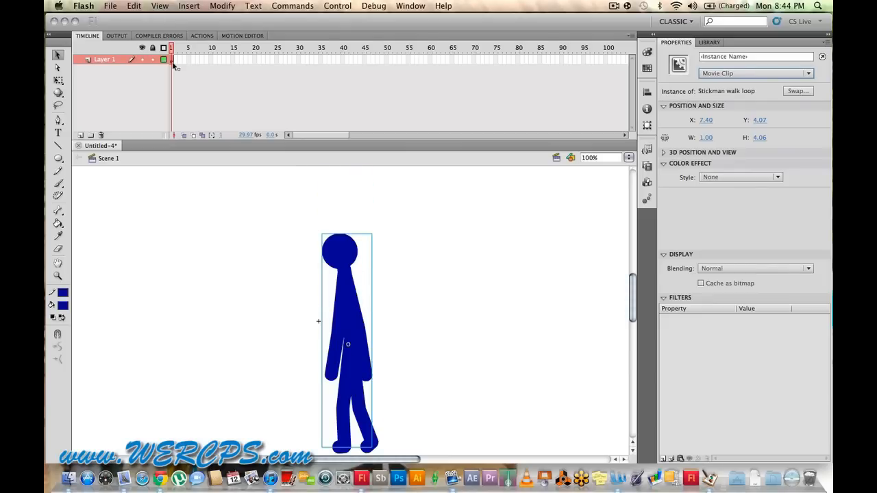
scroll(372, 228, "down", 1)
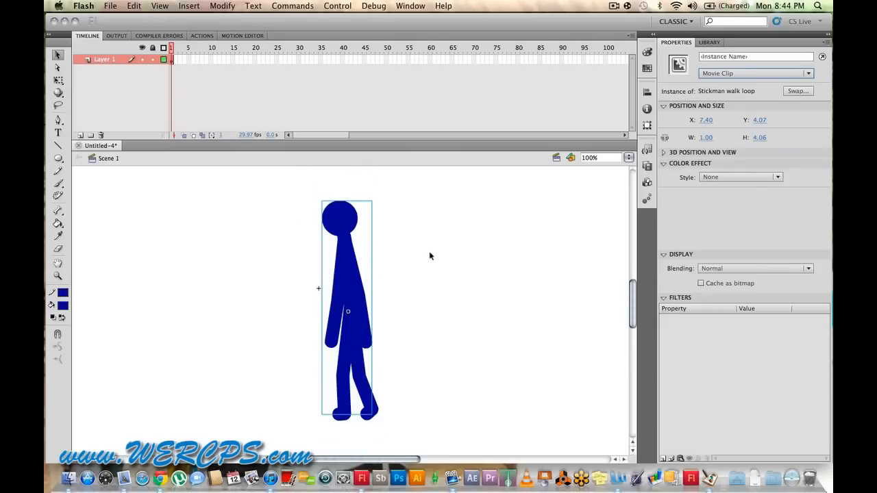
scroll(410, 261, "up", 1)
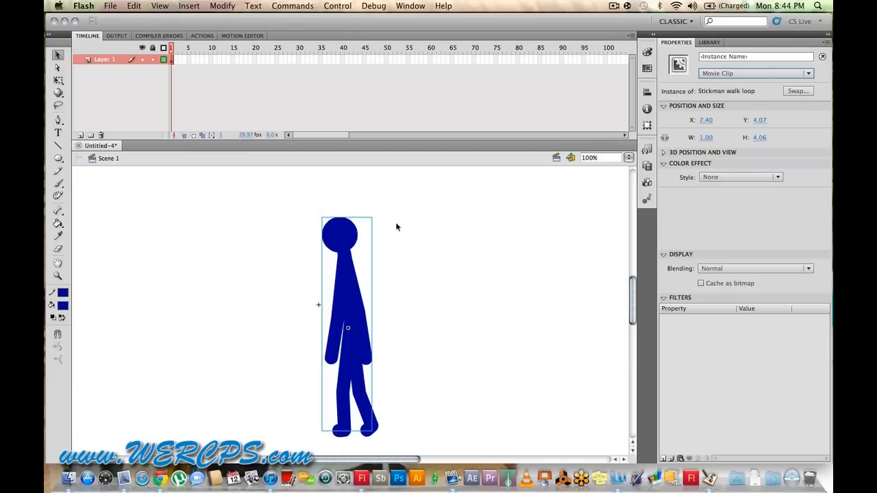
Step: Test the movie to preview the walking movie clip, and close the preview
scroll(396, 229, "down", 3)
scroll(396, 235, "up", 4)
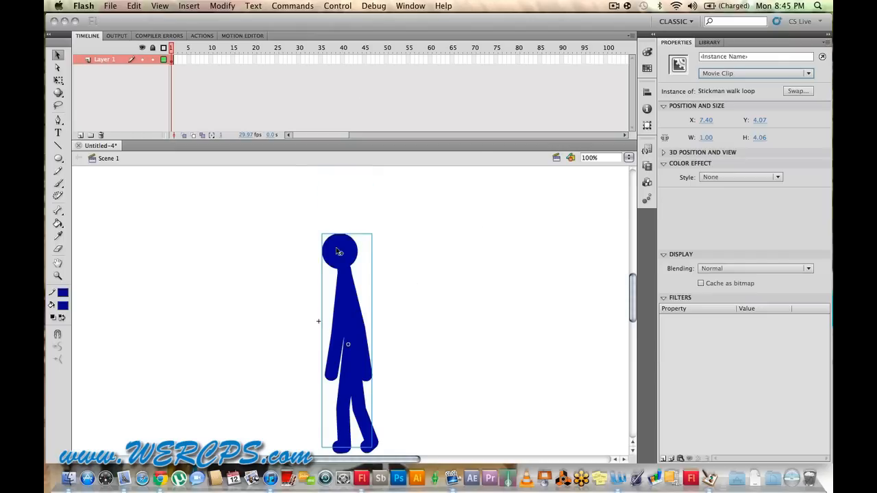
key("super+Return")
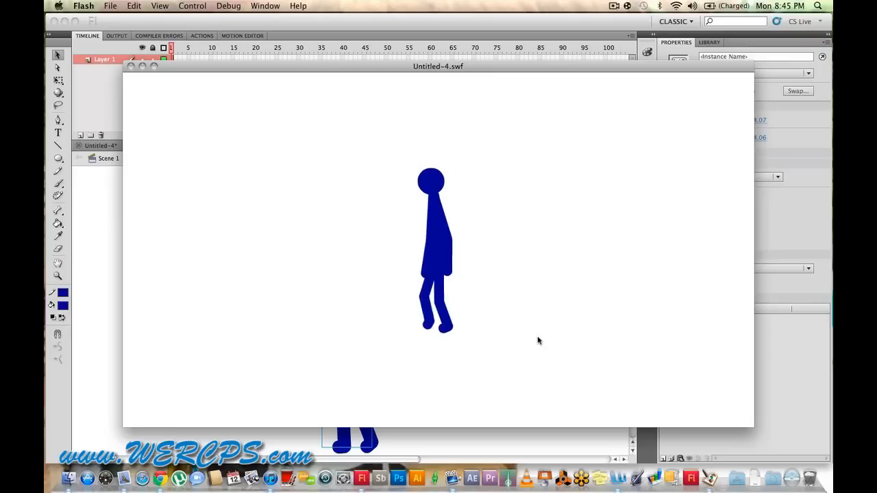
left_click(131, 67)
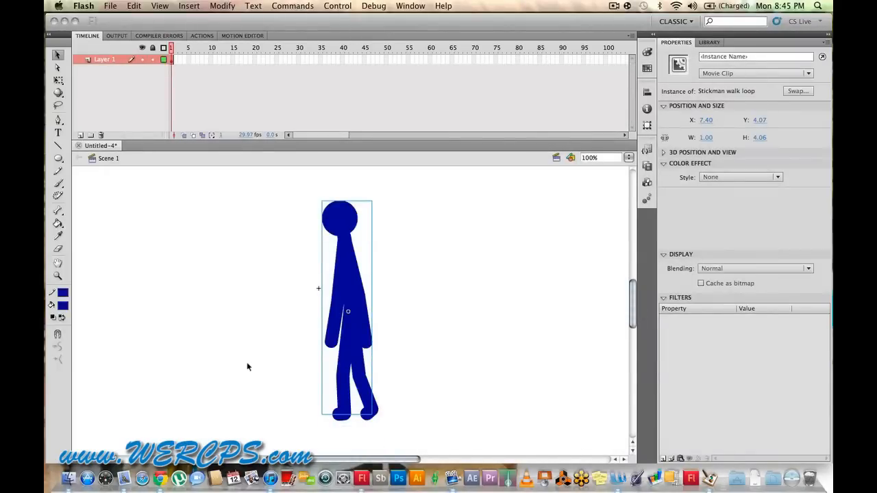
Step: Open the Stickman walk loop symbol for editing and insert three frames into the first tween on all body-part layers
double_click(350, 292)
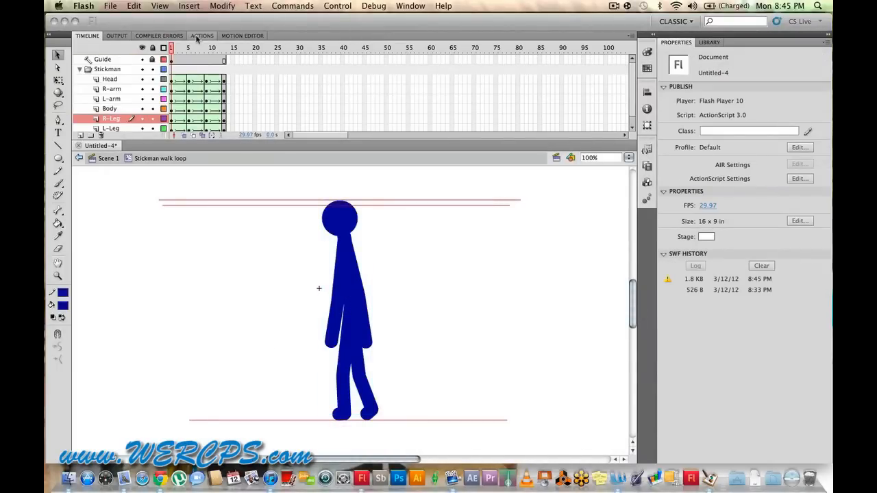
scroll(230, 73, "down", 1)
scroll(230, 74, "up", 1)
scroll(228, 72, "down", 1)
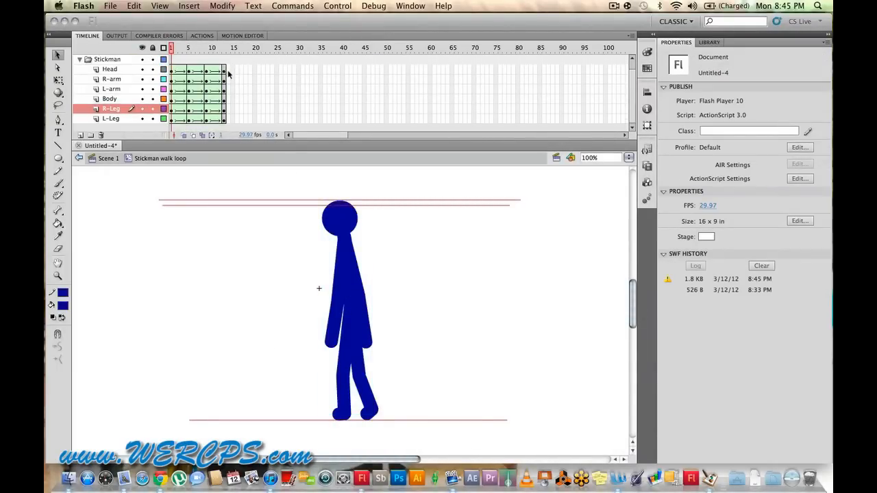
left_click(182, 119)
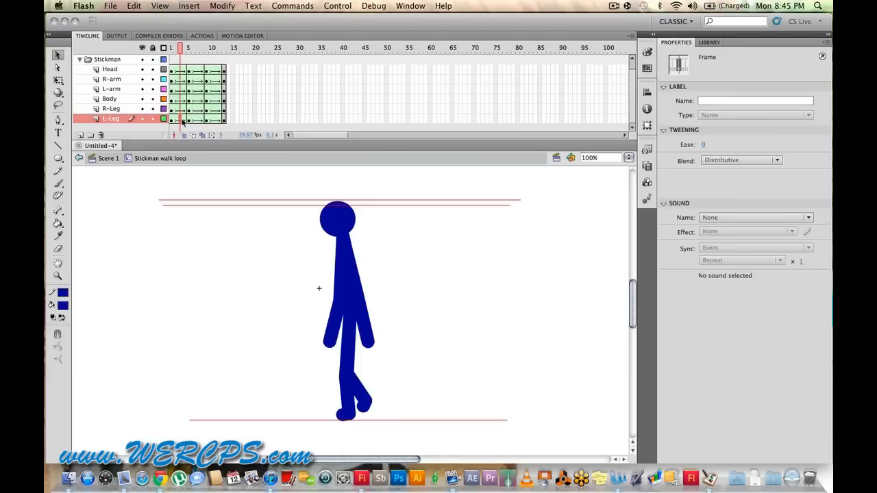
left_click(181, 71)
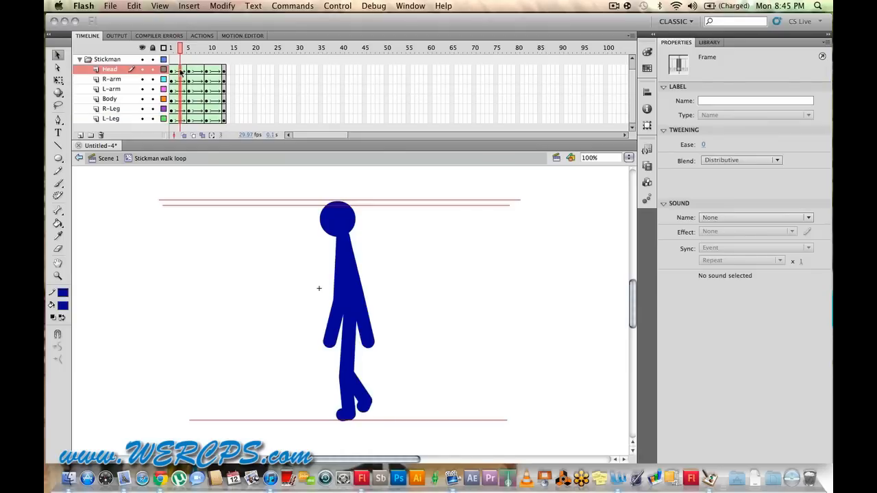
key("F5")
key("F5")
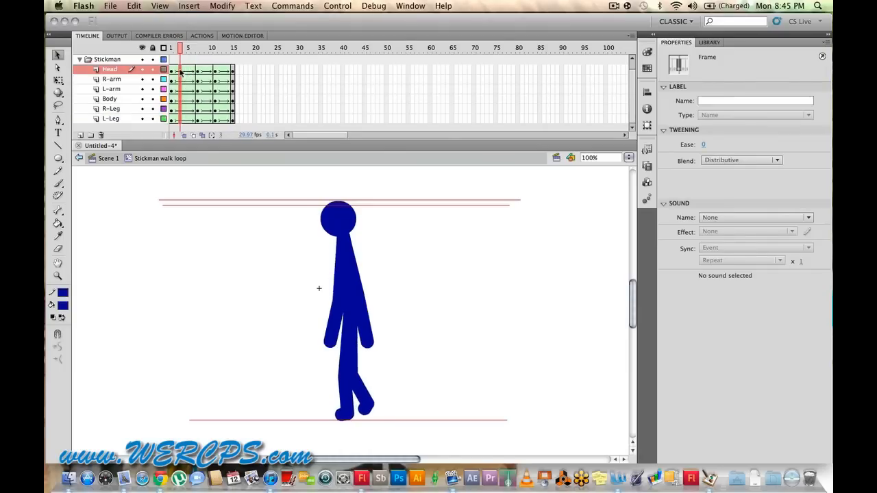
key("F5")
Step: Insert three frames into the second tween across all layers from Head to L-Leg
left_click(215, 121)
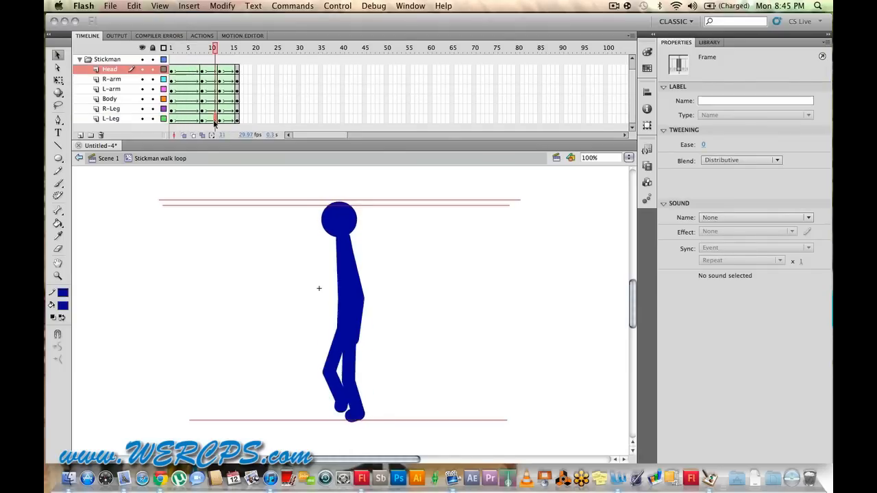
left_click(214, 70)
key("F5")
key("F5")
key("F5")
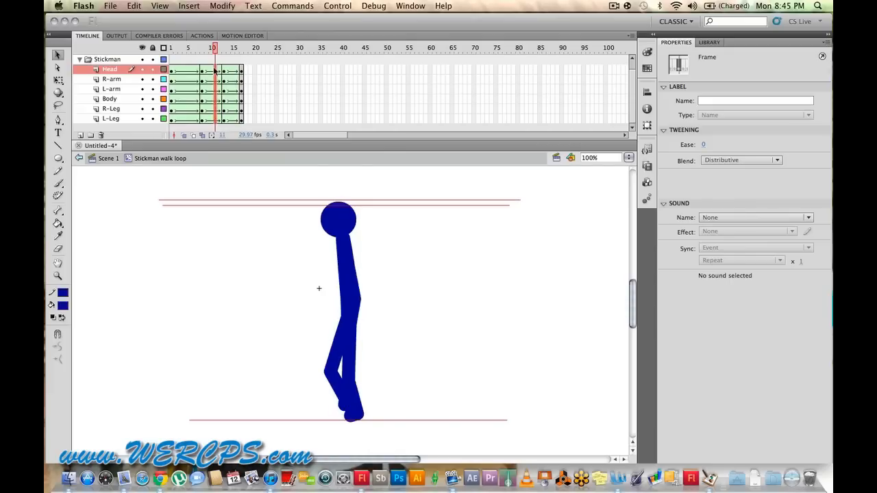
Step: Insert three frames into the third tween across all body-part layers and play the walk
left_click(243, 121)
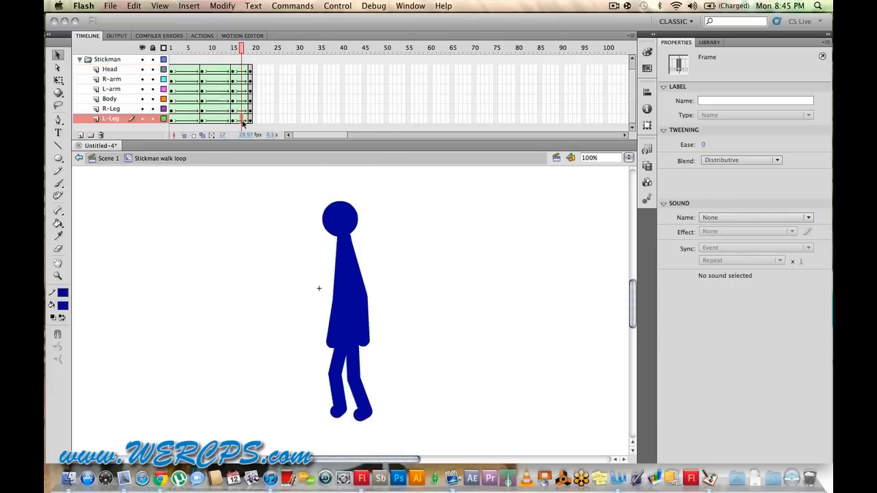
left_click(242, 72)
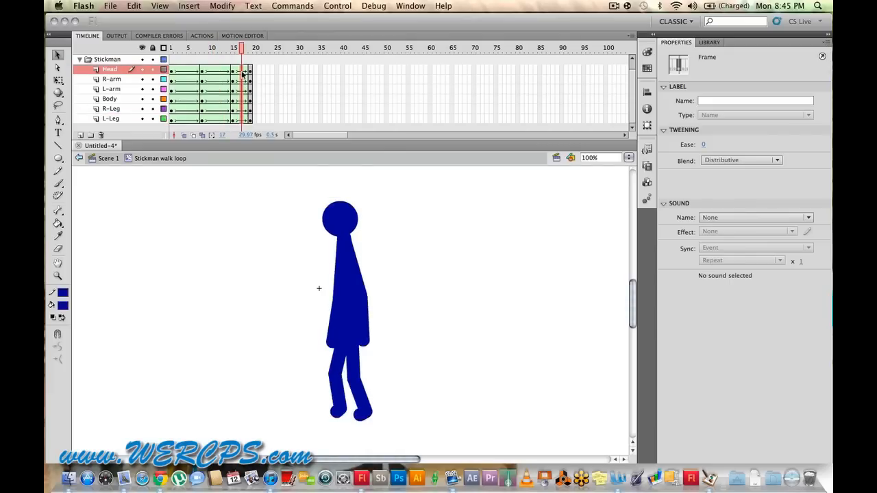
key("F5")
key("F5")
key("F5")
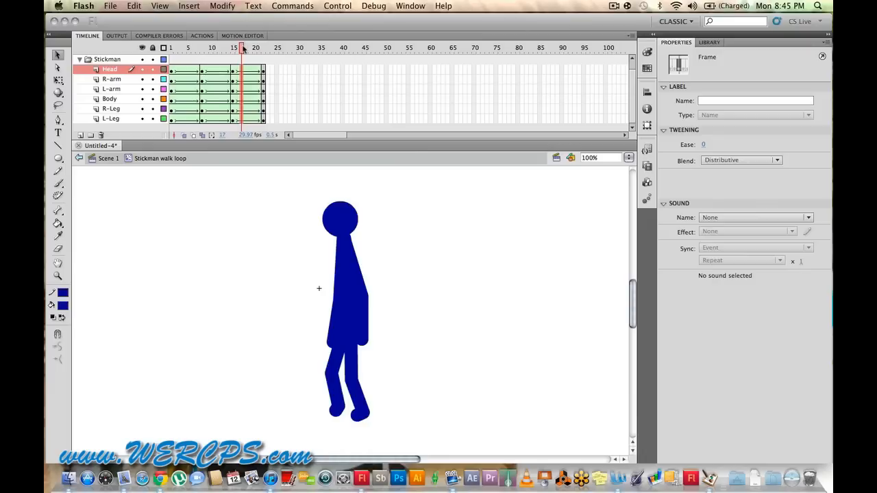
key("Return")
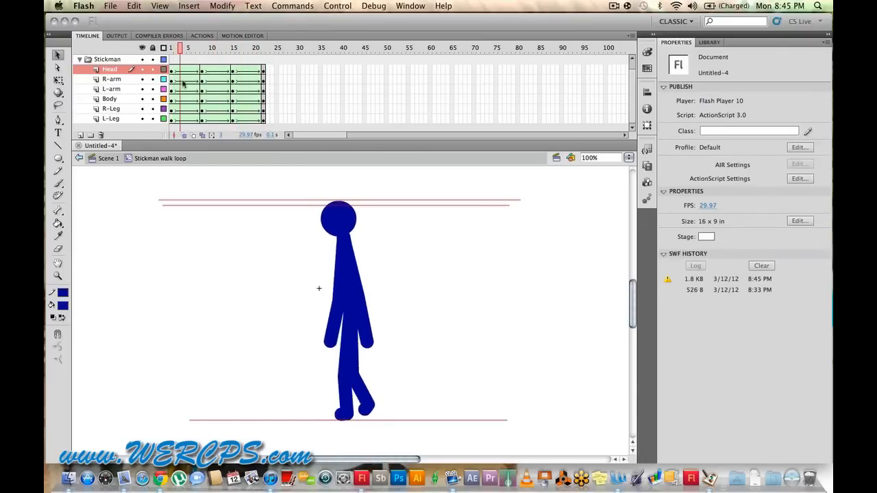
mouse_move(183, 83)
left_mouse_down()
mouse_move(292, 90)
mouse_move(167, 98)
mouse_move(189, 96)
left_mouse_up()
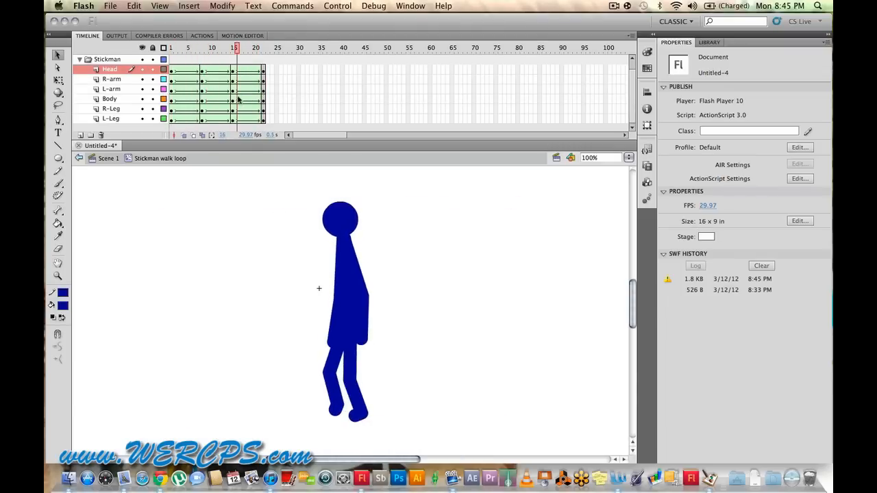
Step: Try adjusting the ease of the first tween across all body-part layers and play the walk
left_click(194, 118)
left_click(195, 72)
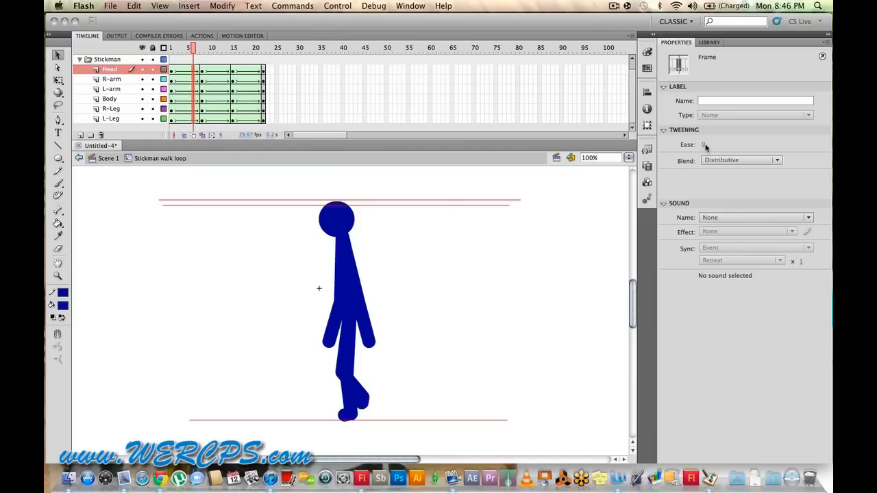
mouse_move(704, 146)
left_mouse_down()
mouse_move(717, 146)
mouse_move(686, 145)
mouse_move(728, 146)
mouse_move(695, 146)
mouse_move(705, 145)
left_mouse_up()
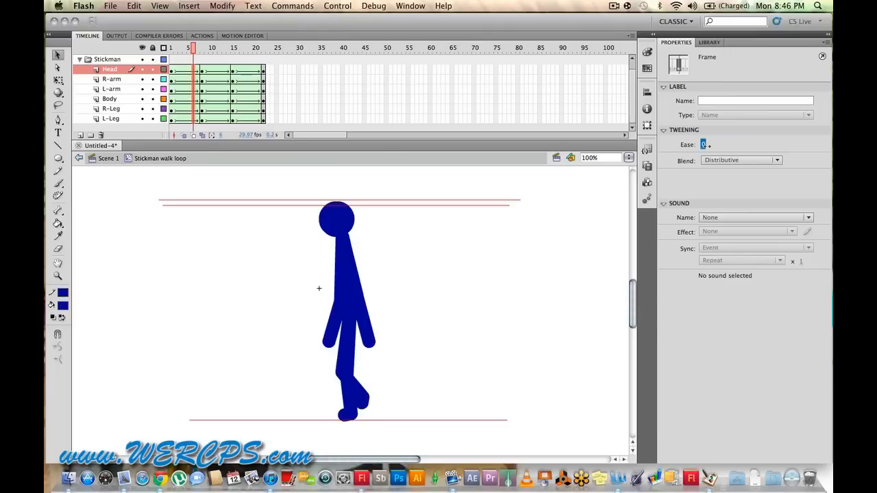
left_click(289, 269)
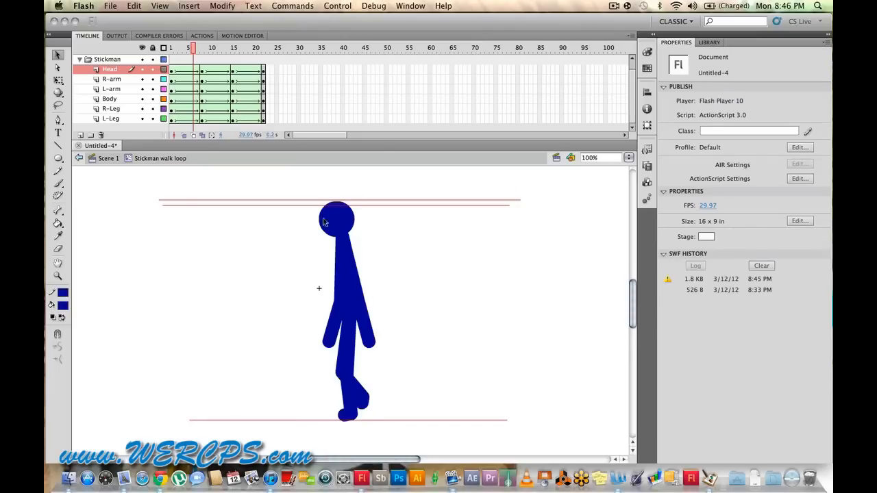
left_click_drag(195, 48, 171, 79)
left_click(186, 118)
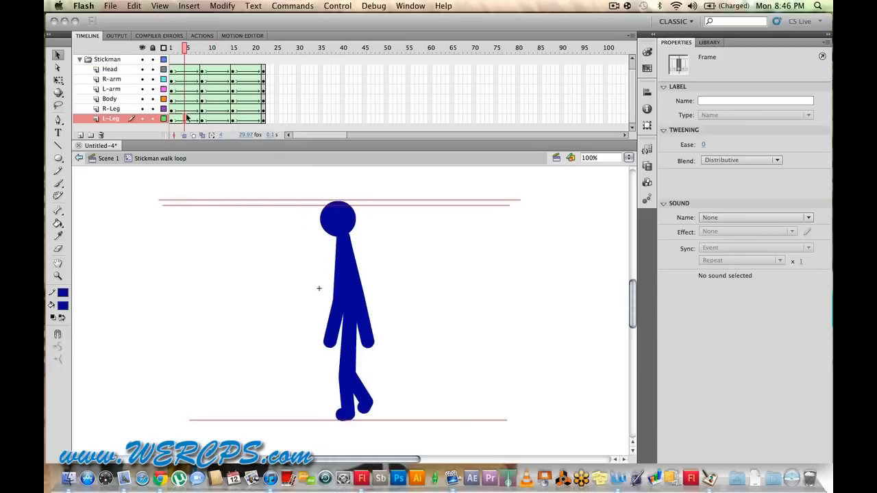
left_click(185, 71)
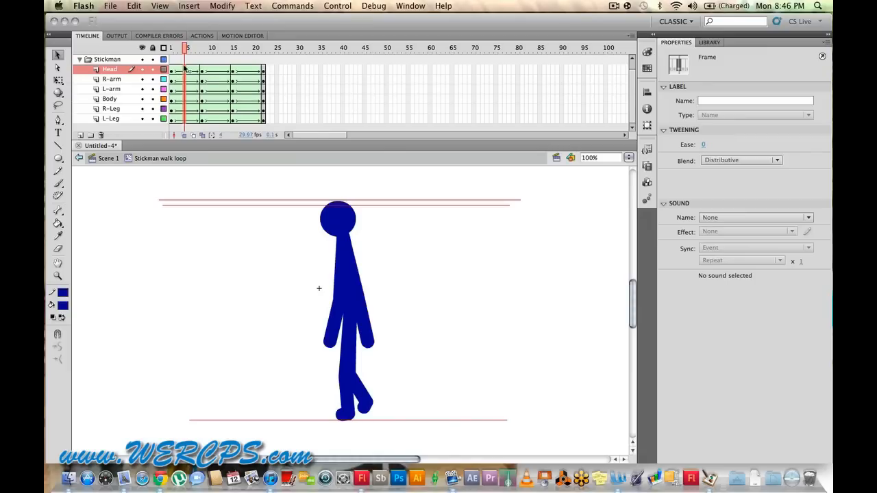
left_click_drag(703, 144, 724, 145)
left_click(493, 272)
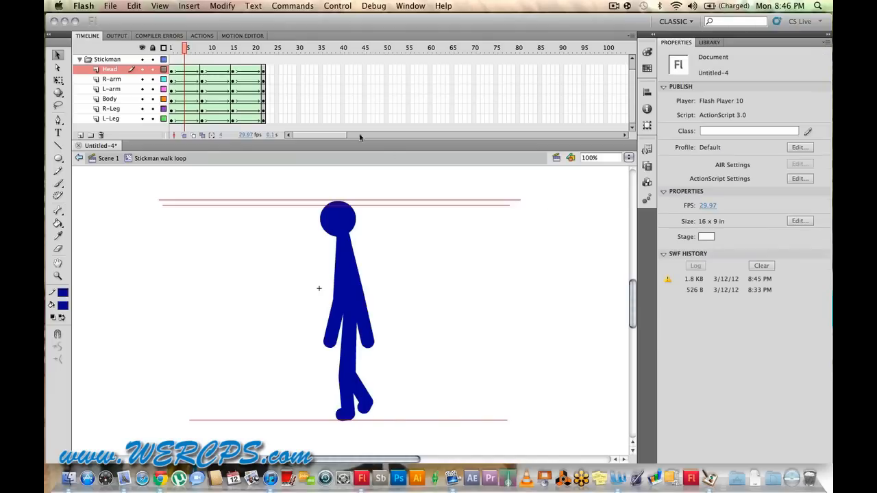
key("Return")
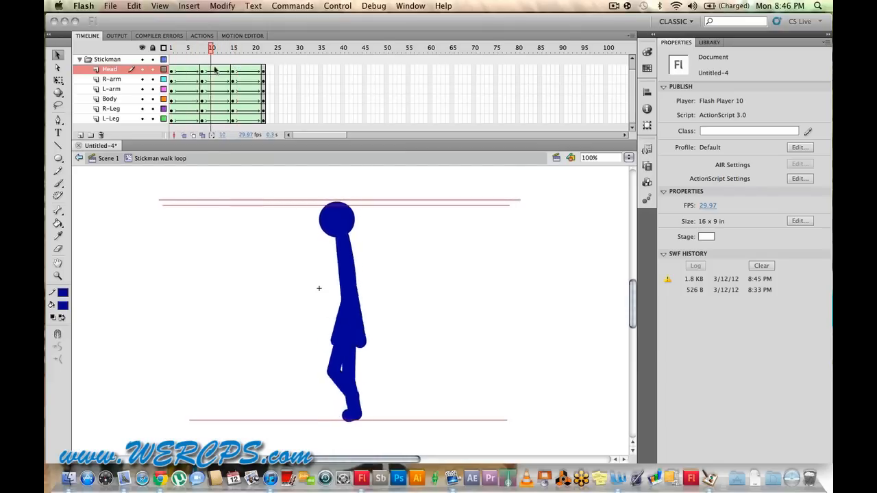
Step: Adjust the ease of the last tween, up to frame 22, across all body-part layers and play the walk
left_click(256, 71)
left_click(257, 119)
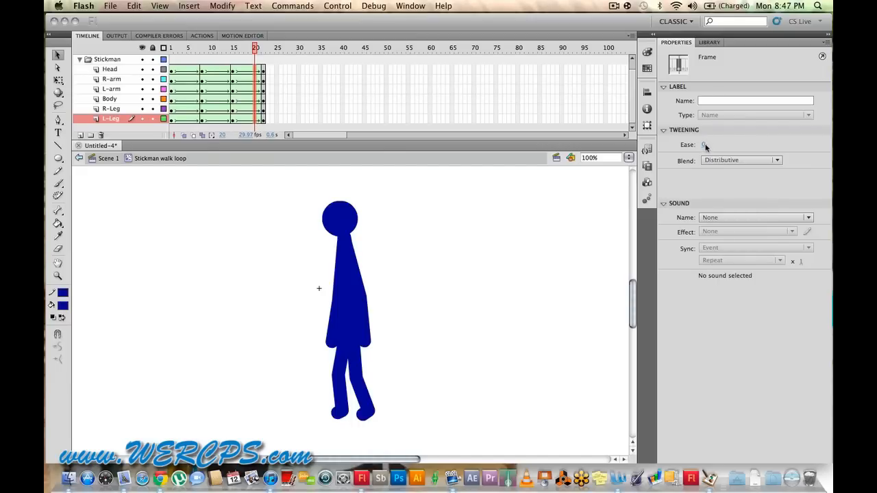
left_click_drag(706, 146, 677, 146)
left_click(245, 49)
left_click_drag(245, 50, 265, 63)
key("Return")
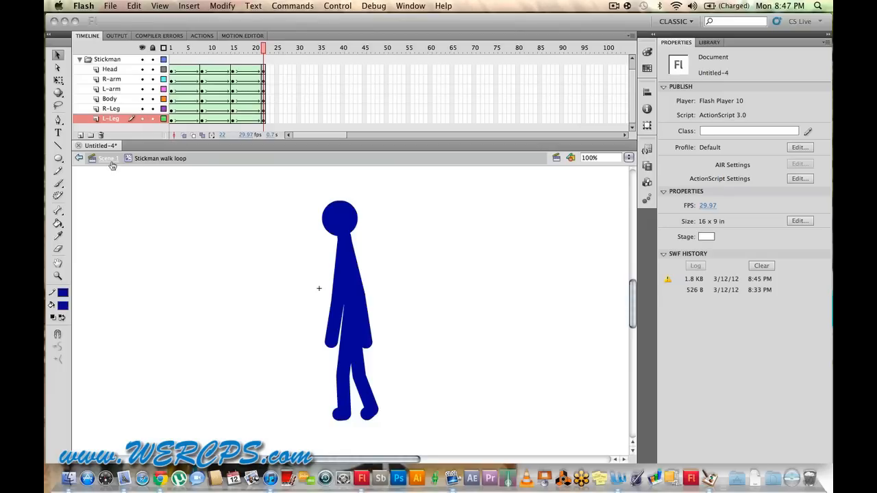
Step: Test the movie to preview the lengthened walk loop, close the preview and return to Scene 1
key("super+Return")
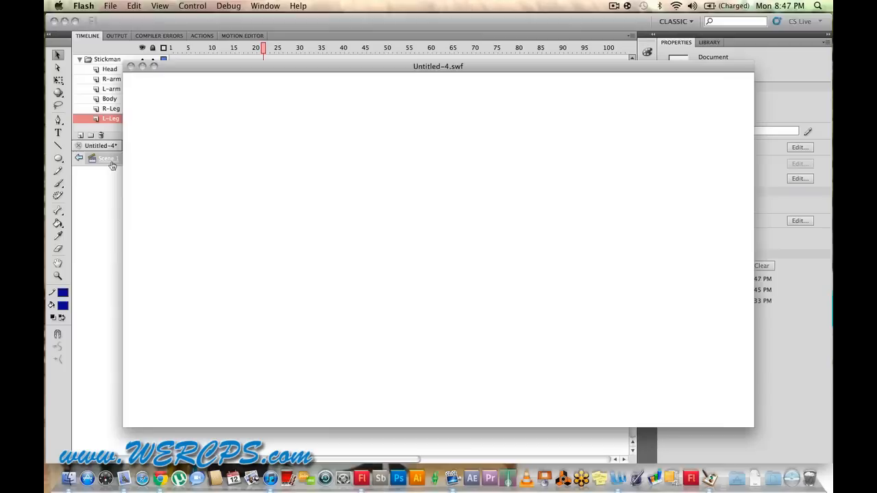
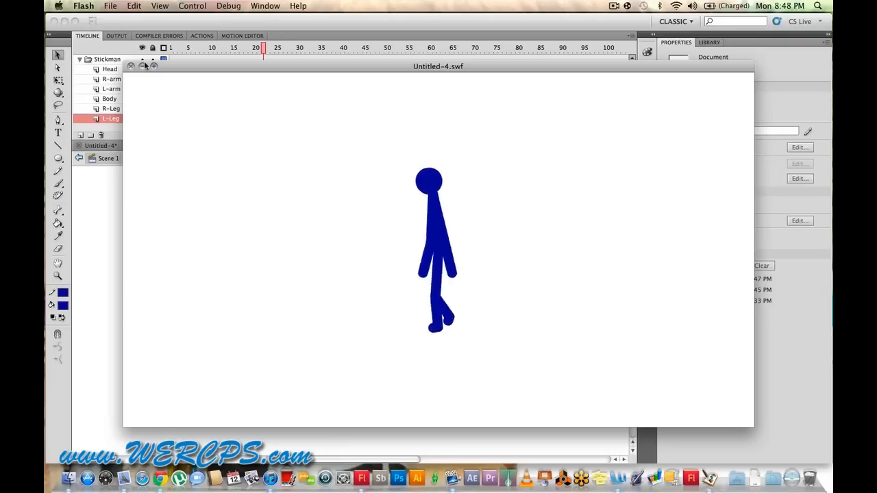
left_click(130, 66)
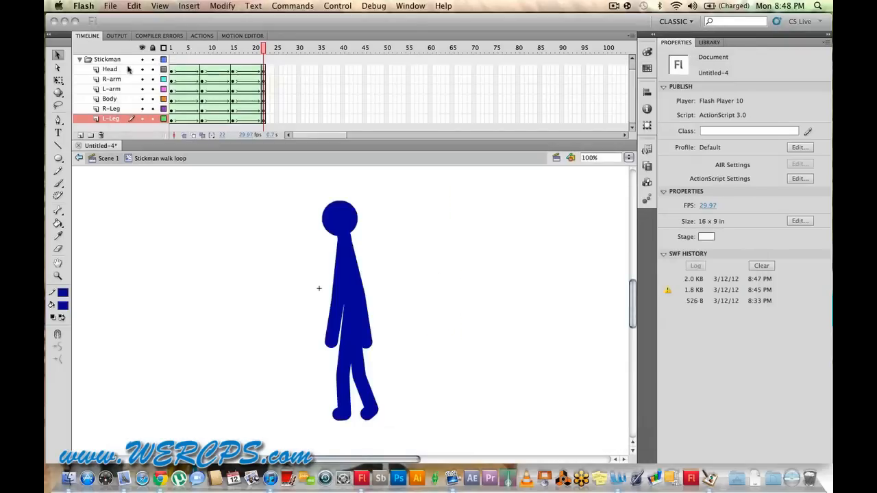
left_click(108, 158)
scroll(267, 240, "down", 2)
scroll(267, 240, "up", 2)
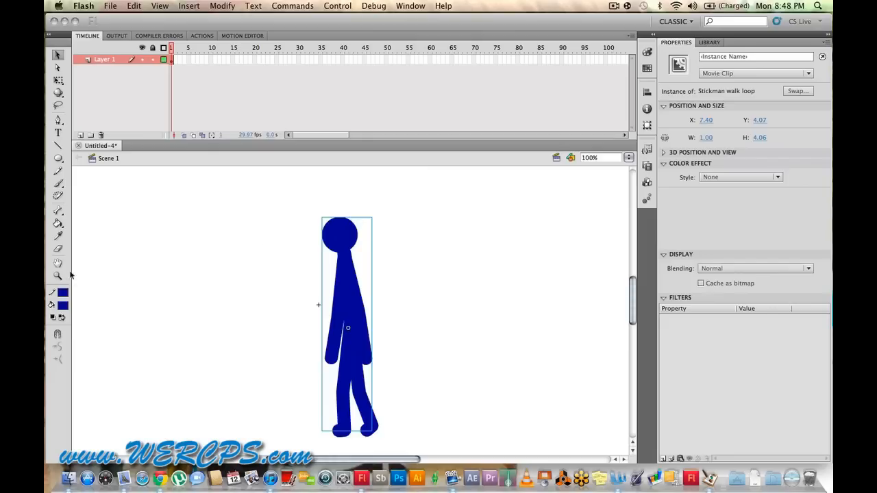
Step: Zoom out until the whole stage with the stickman instance fits in the view
left_click(57, 275)
left_click(170, 287)
left_click(58, 347)
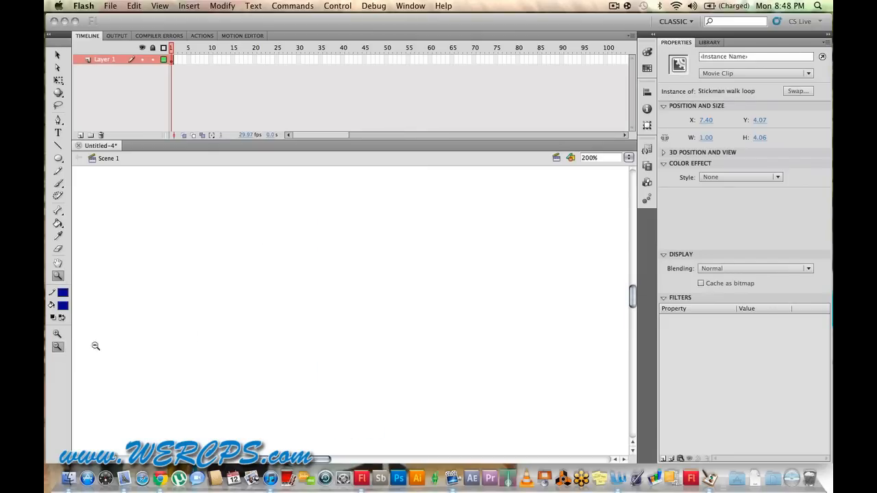
left_click(245, 324)
left_click(244, 323)
scroll(271, 306, "down", 1)
left_click(273, 307)
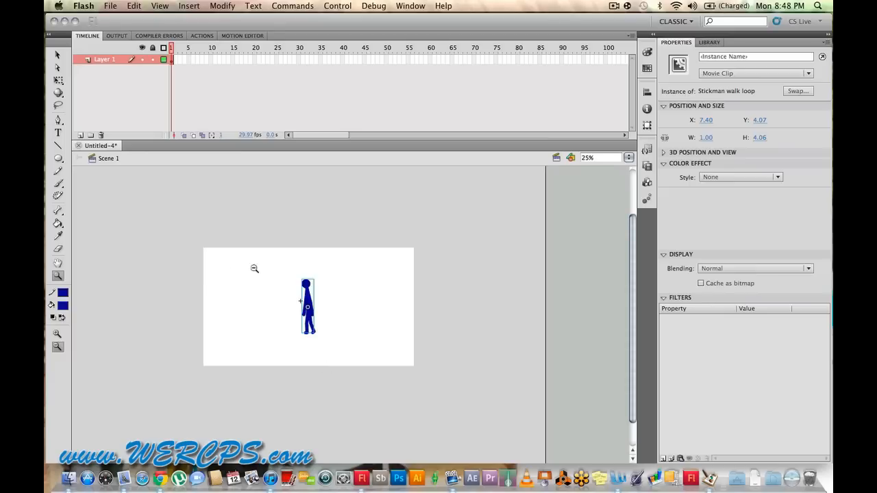
left_click_drag(180, 229, 512, 418)
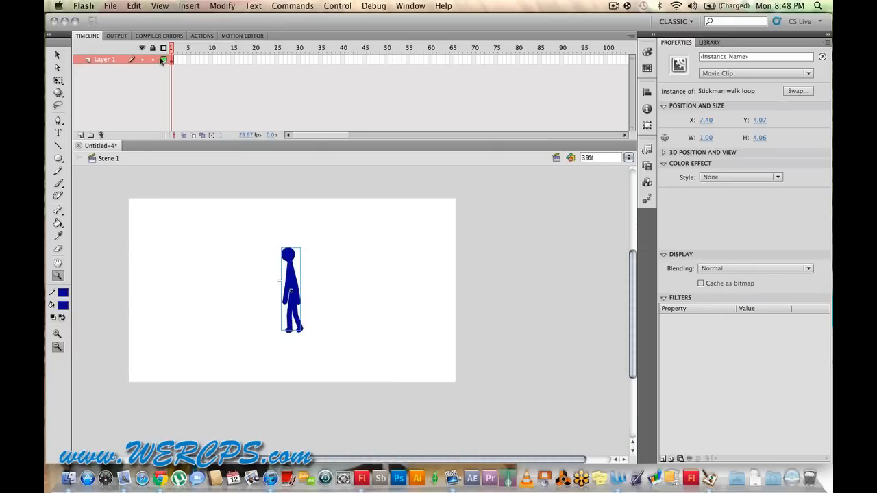
Step: Add a new layer above the stickman's layer, renaming the original layer Stickman and the new one Ground
left_click(80, 135)
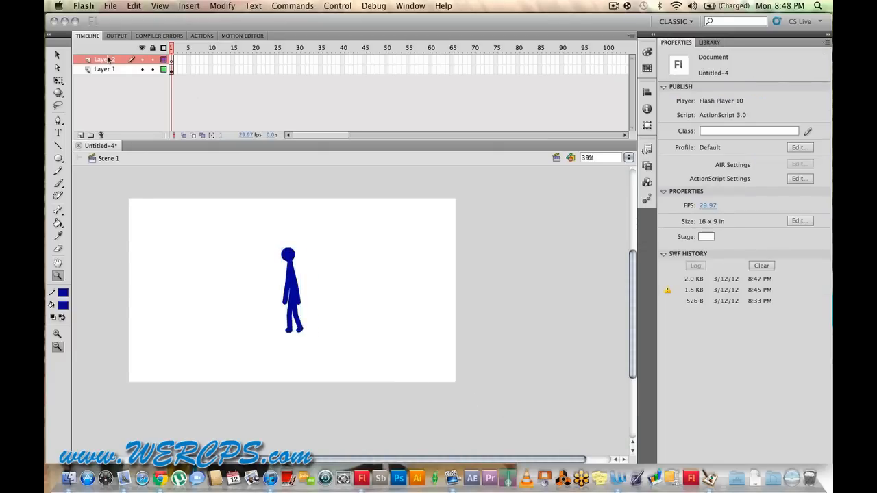
left_click(108, 61)
double_click(112, 70)
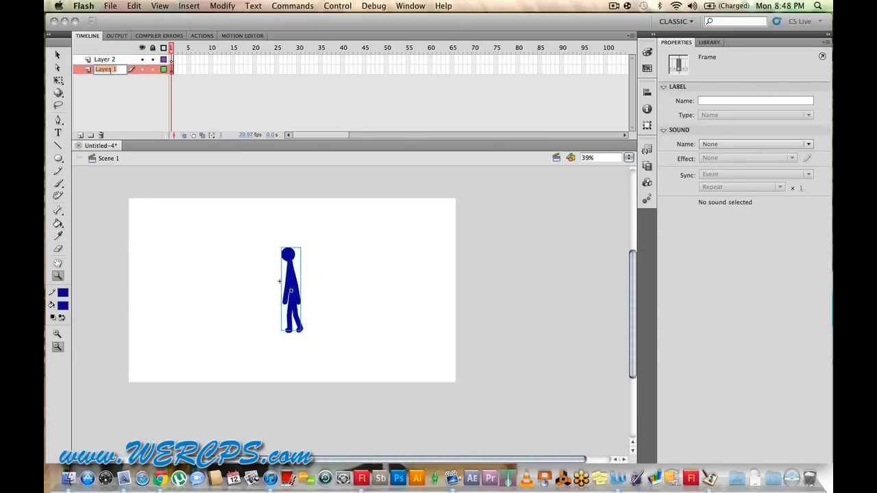
type("Stickman")
double_click(102, 61)
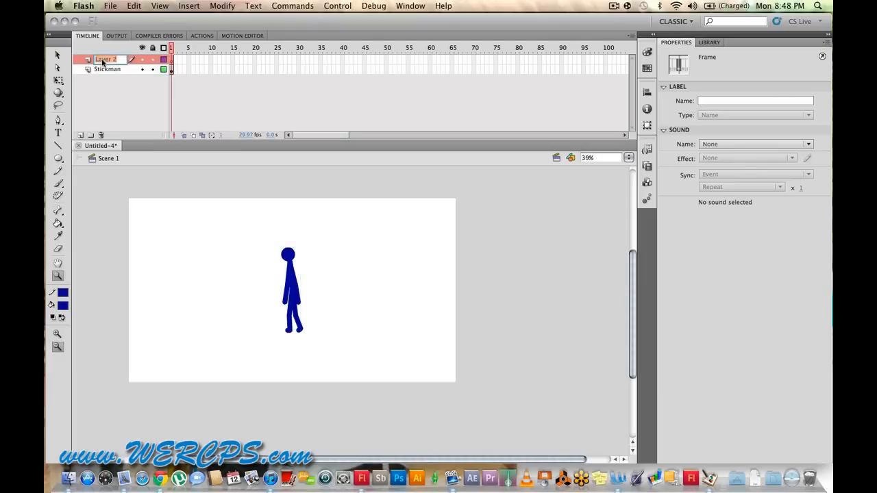
type("Girl")
type("nd")
left_click(109, 68)
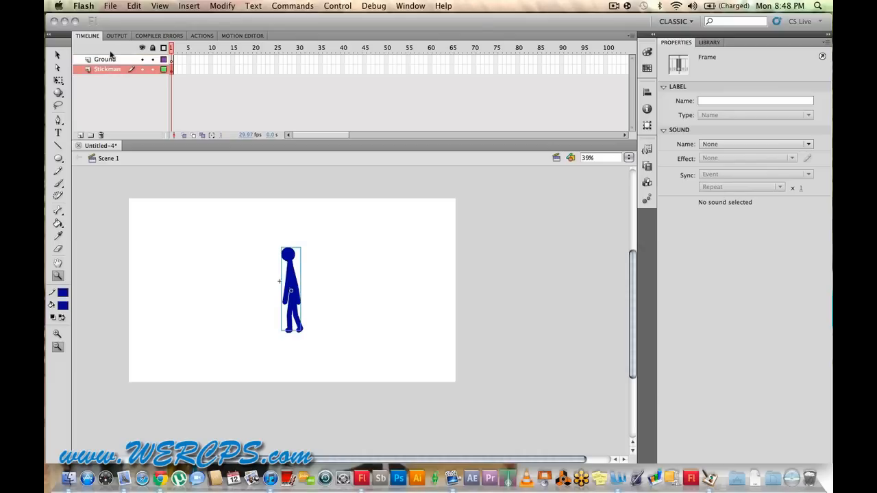
Step: Move the Ground layer below Stickman, rename it Bg, hide and lock the Stickman layer, and select frame 1 of Bg
left_click_drag(110, 59, 109, 70)
double_click(106, 69)
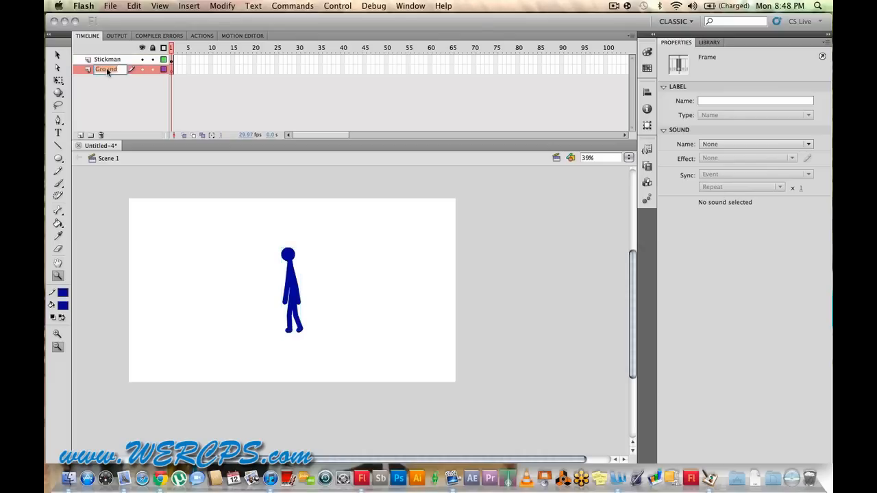
type("Bg")
left_click(141, 59)
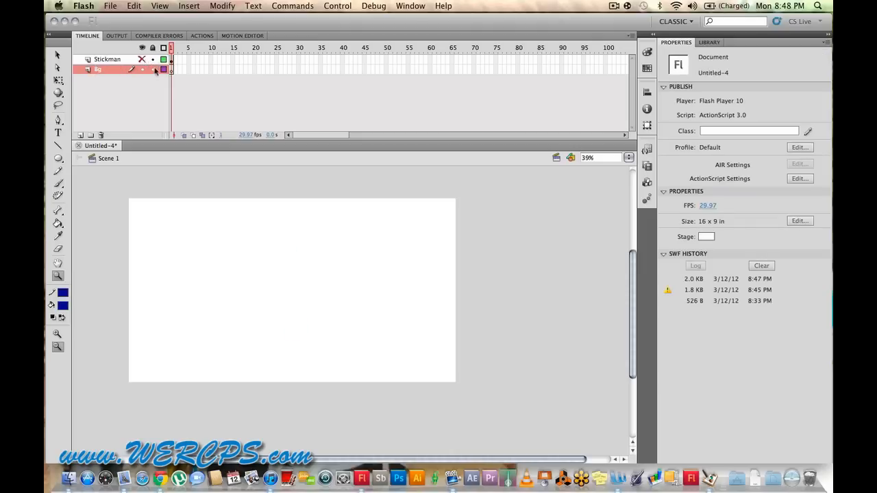
left_click(172, 71)
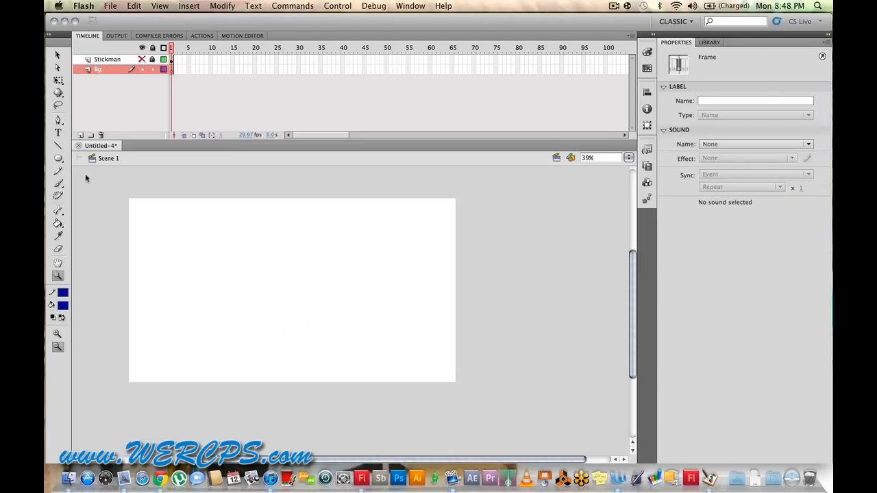
Step: Draw a black horizontal line about 19.4 in long on the Bg layer, extending past both sides of the stage at foot level
left_click(58, 145)
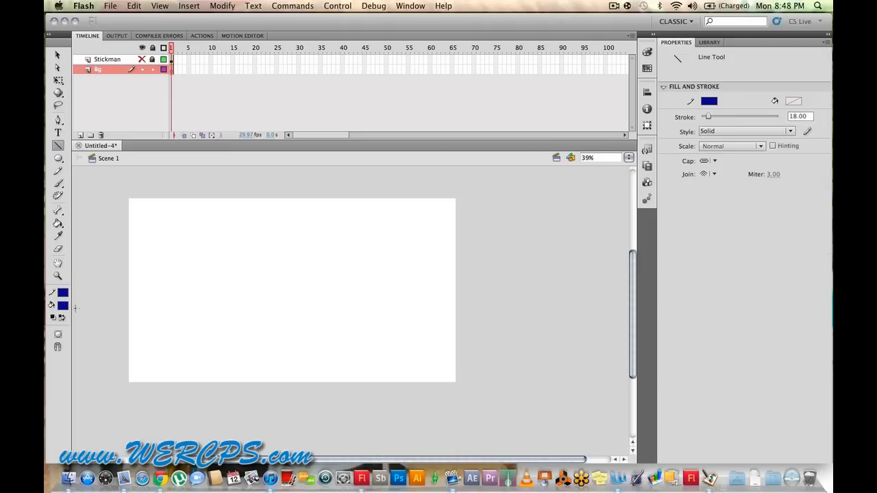
left_click(62, 293)
left_click(89, 327)
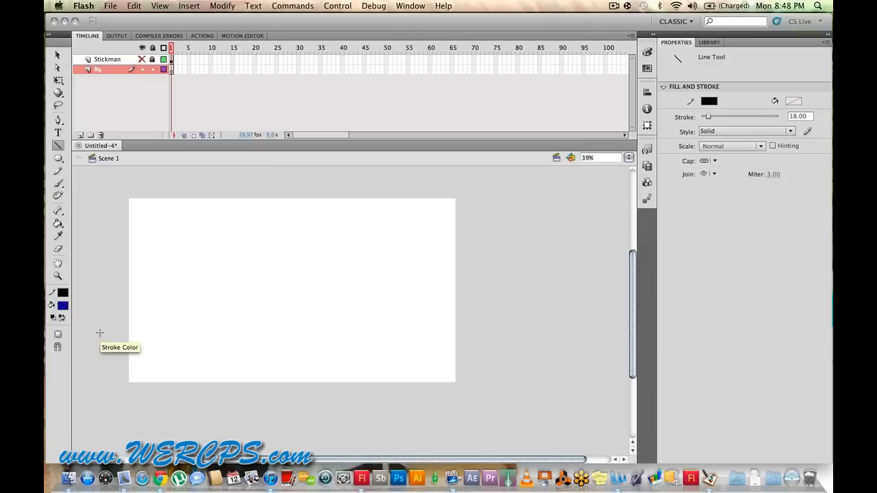
left_click_drag(100, 334, 498, 334)
Step: Reduce the ground line's stroke to a thin line and deselect it
left_click(57, 55)
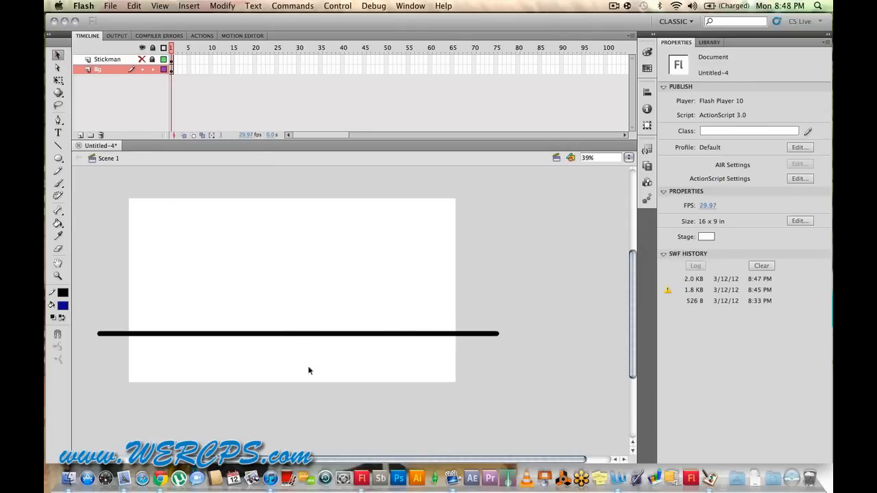
left_click(328, 340)
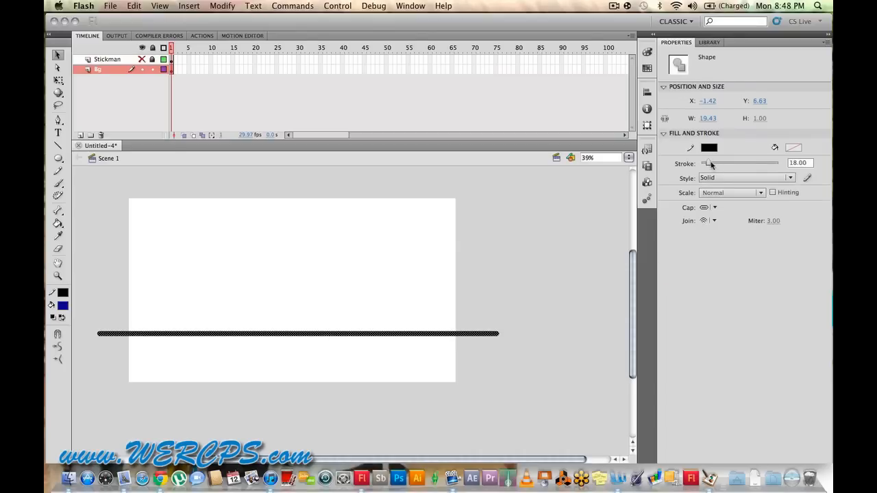
left_click_drag(710, 164, 701, 164)
left_click(248, 284)
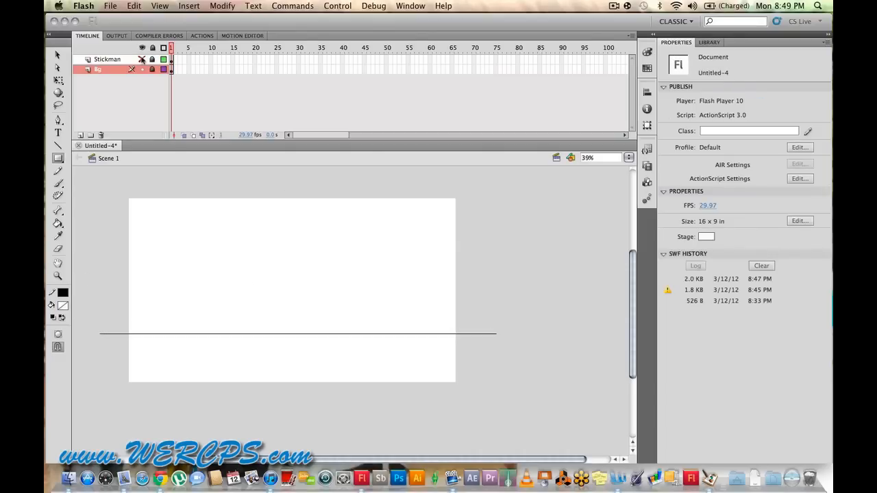
Step: Show and unlock the Stickman layer and switch to the Selection tool
left_click(142, 59)
left_click(152, 59)
left_click(58, 58)
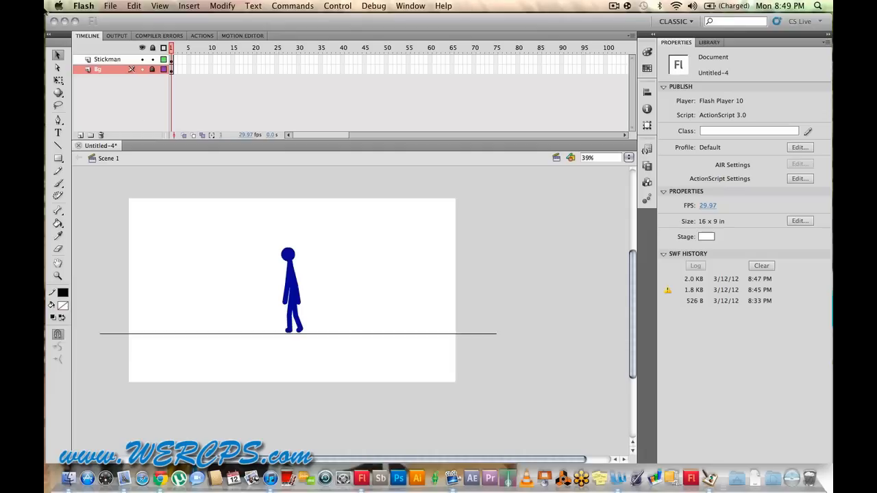
Step: Flip the stickman horizontally and place it on the ground line at the stage's left edge, at about X 0.33, Y 4.13
left_click(294, 290)
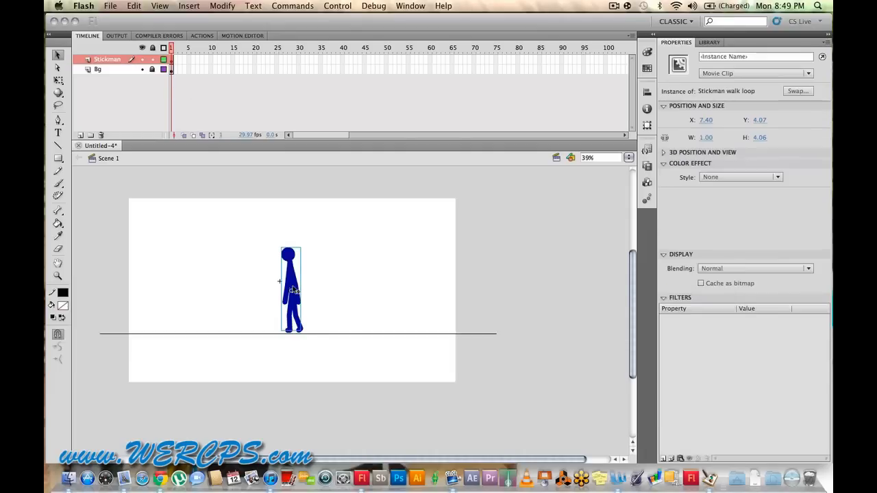
left_click_drag(293, 290, 254, 288)
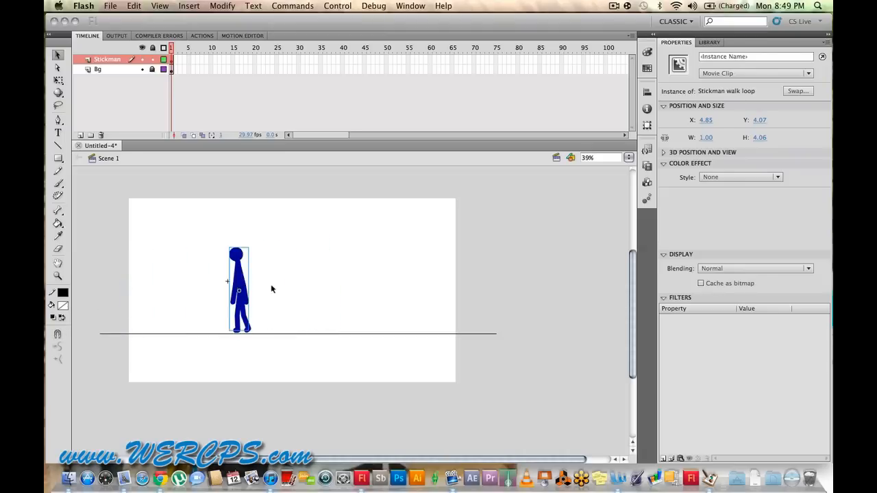
left_click(225, 6)
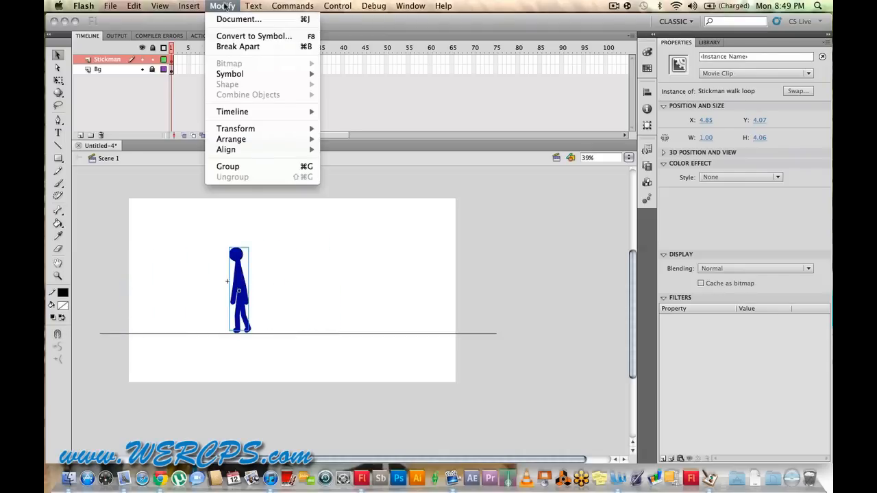
mouse_move(272, 131)
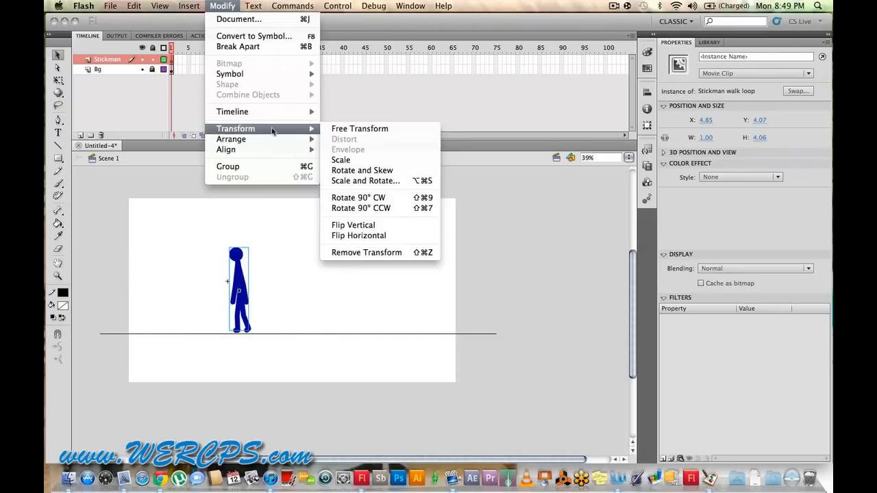
left_click(379, 236)
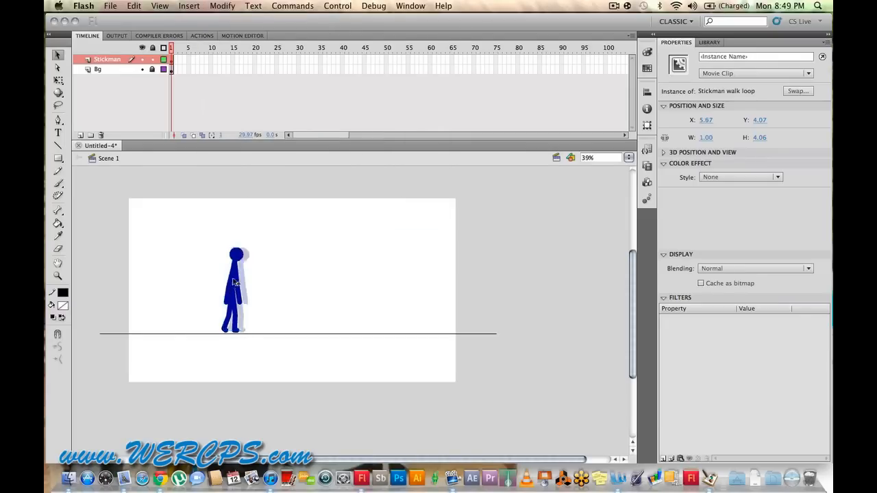
left_click_drag(234, 282, 126, 283)
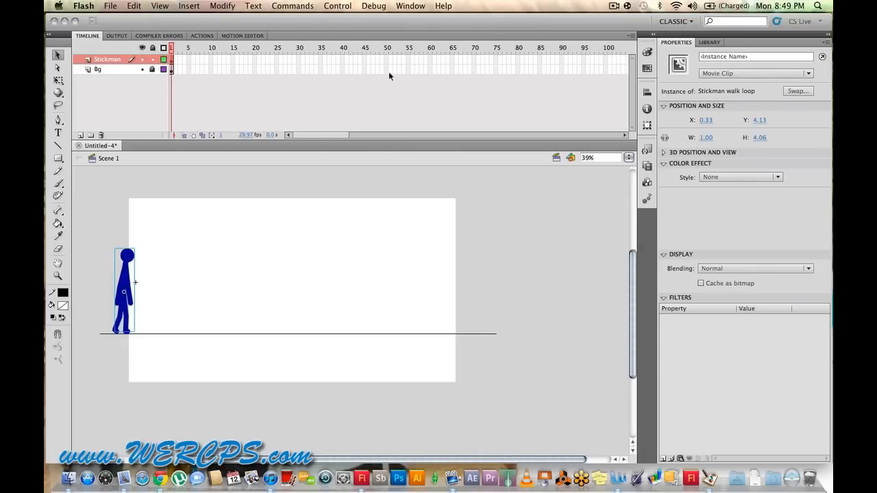
Step: Look along the timeline and calculate 30 × 10 in the Dashboard calculator to work out the scene's frame count
left_click_drag(335, 134, 267, 140)
left_click_drag(356, 134, 616, 135)
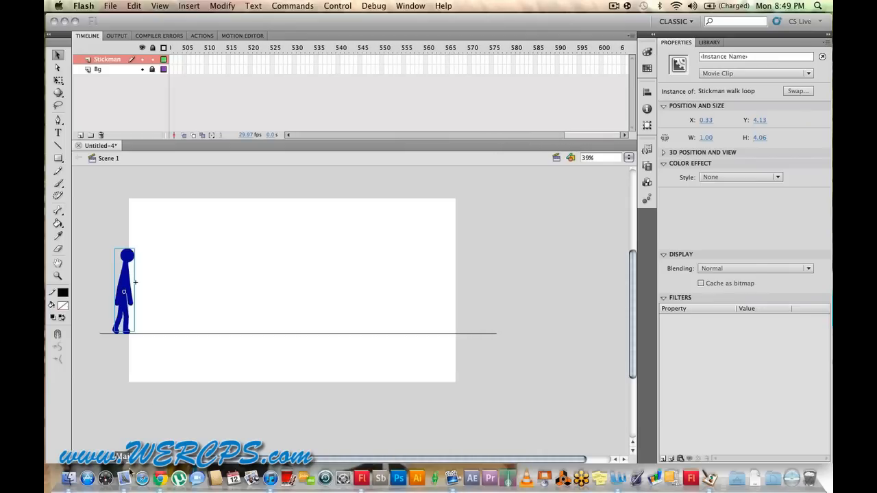
left_click(106, 477)
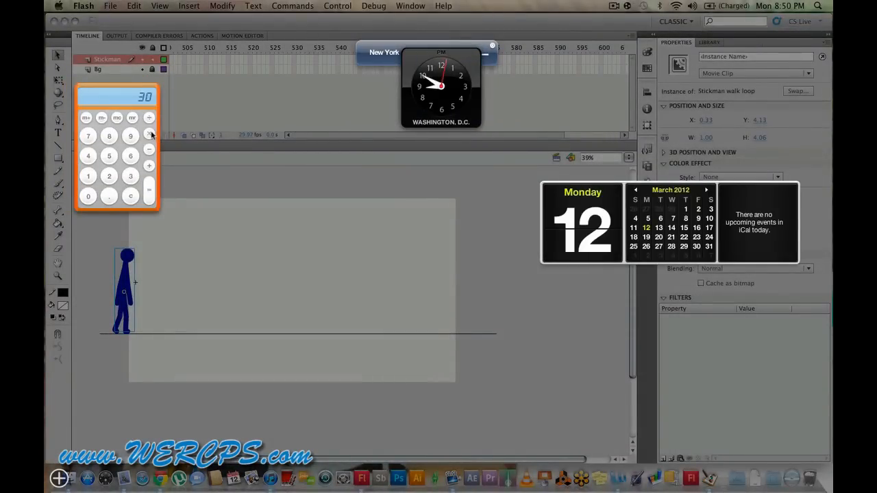
left_click(89, 177)
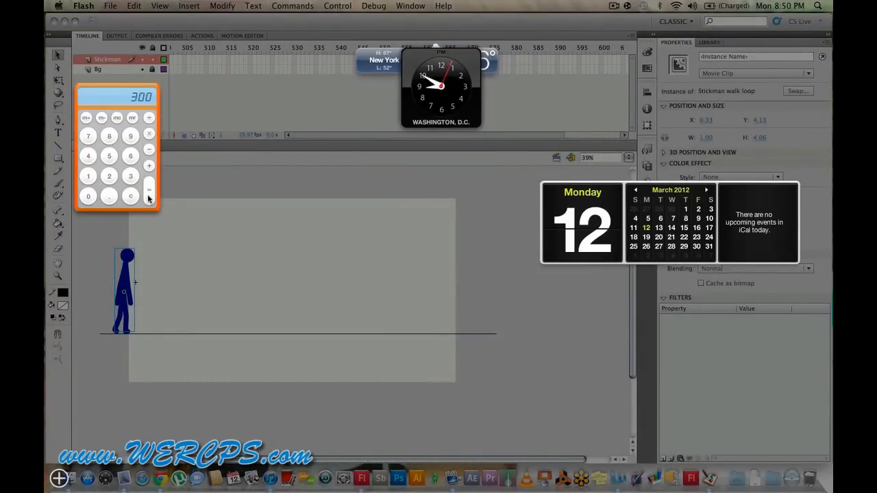
left_click(254, 227)
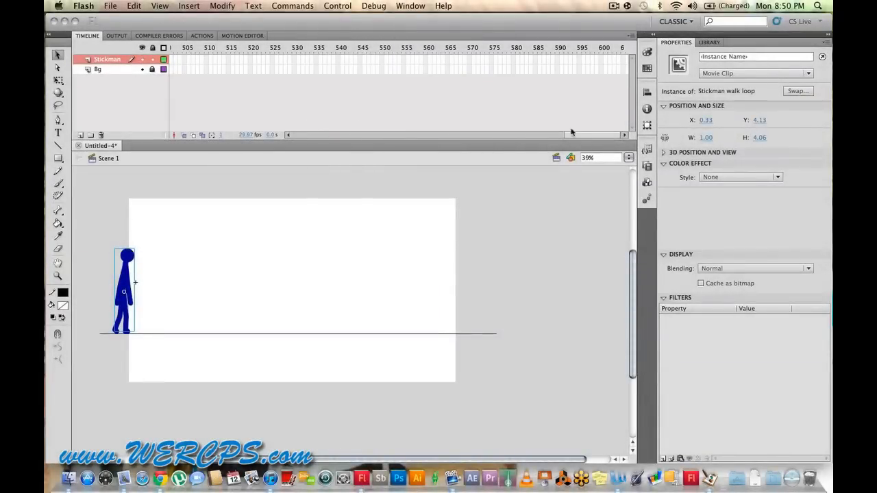
Step: Extend both the Stickman and Bg layers to frame 300
left_click_drag(583, 137, 438, 130)
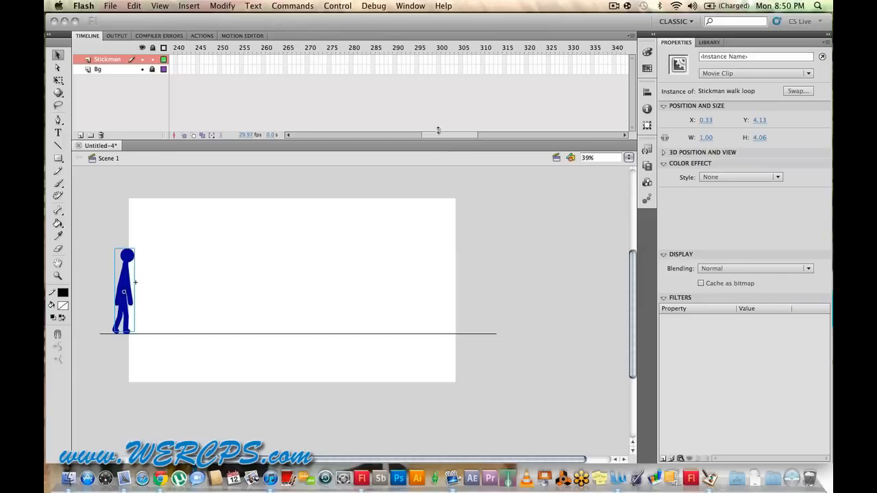
left_click(439, 60)
left_click(439, 70)
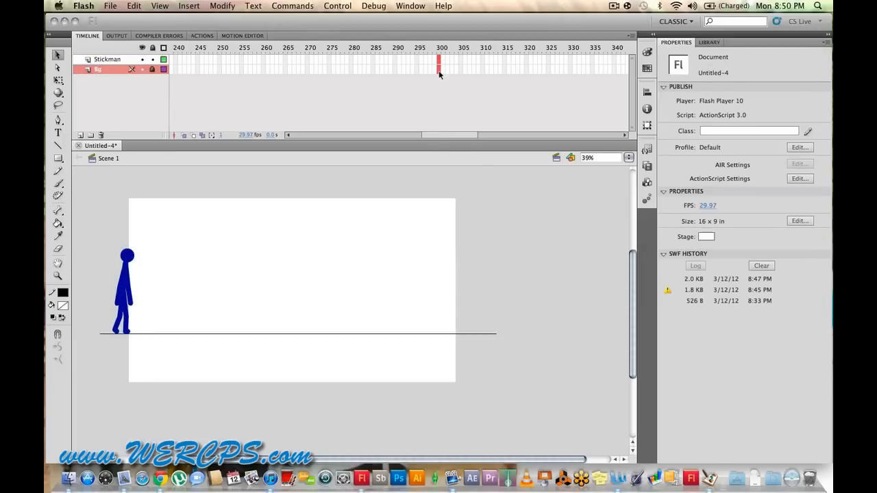
key("F5")
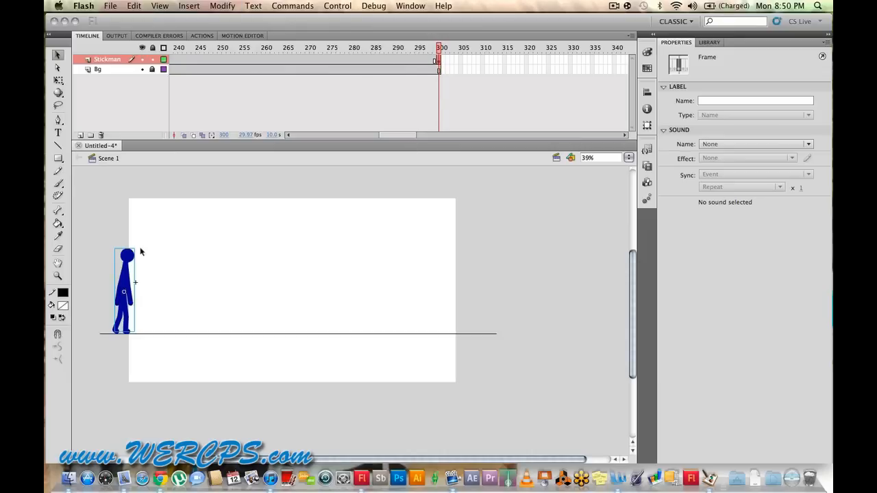
Step: Add a Stickman keyframe at frame 300, move the stickman past the stage's right edge, and create a classic tween
left_click_drag(129, 274, 467, 275)
right_click(342, 61)
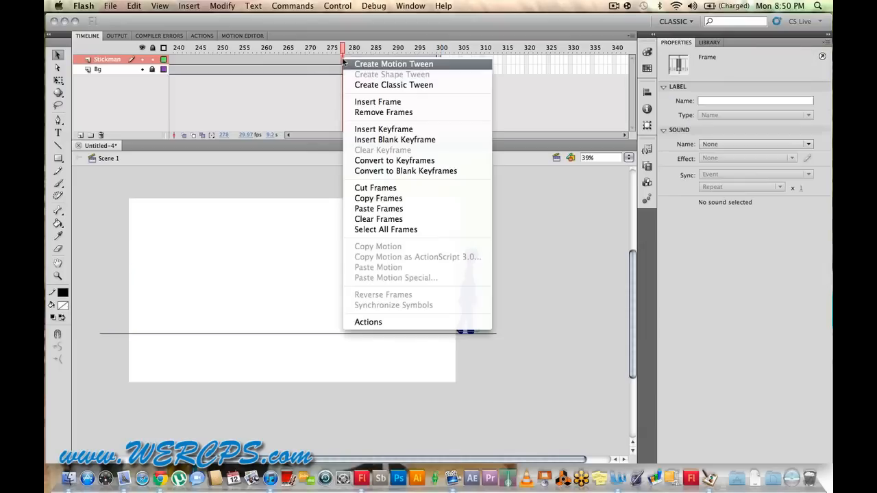
left_click(349, 63)
right_click(239, 59)
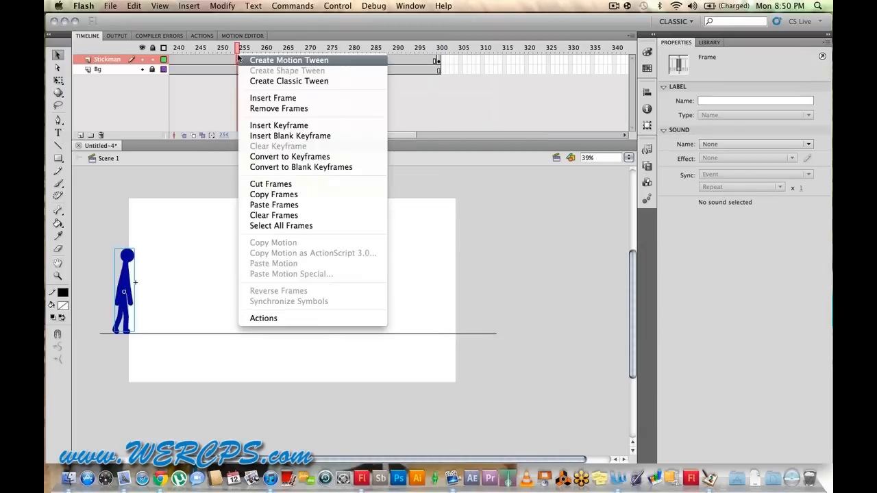
left_click(273, 83)
Step: Scrub the start of the timeline to check the stickman's tween and return to frame 1
left_click_drag(407, 138, 316, 136)
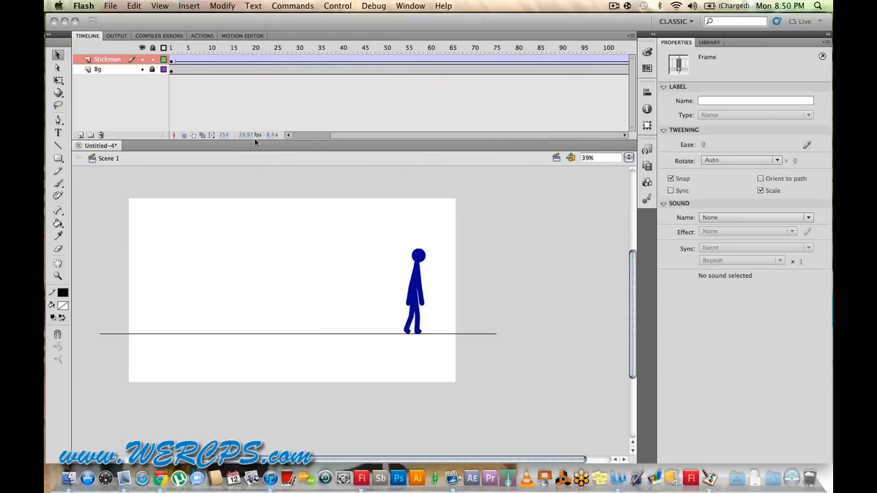
left_click(183, 58)
left_click_drag(187, 51, 150, 61)
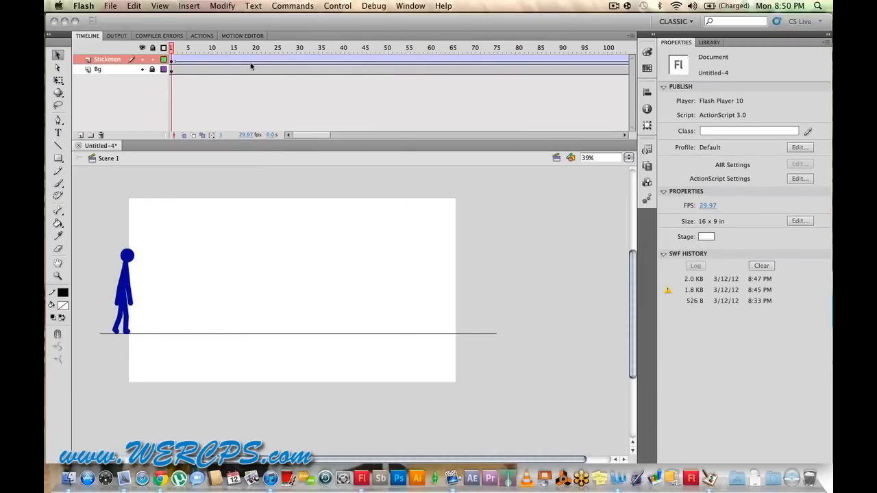
Step: Remove the tween from the Stickman layer and clear its keyframe at frame 300
right_click(251, 66)
left_click(254, 68)
left_click_drag(329, 135, 429, 135)
right_click(307, 62)
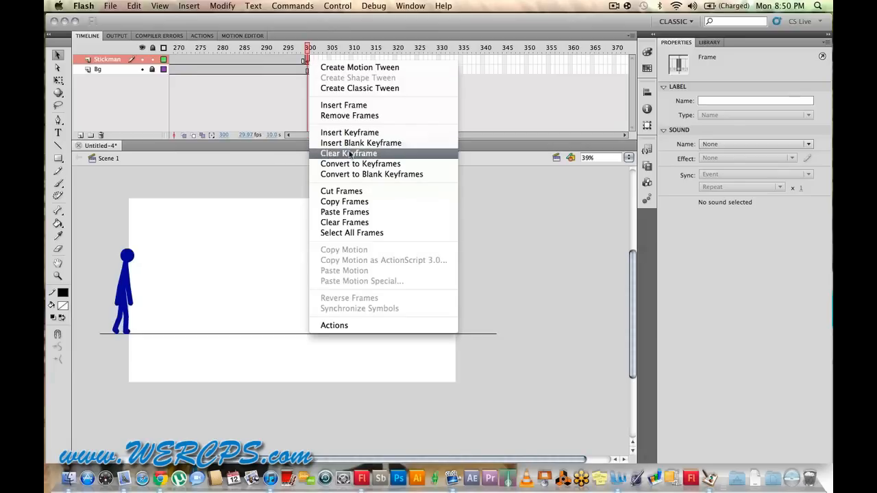
left_click(348, 151)
Step: Change the stickman instance's behavior from Movie Clip to Graphic
left_click(133, 266)
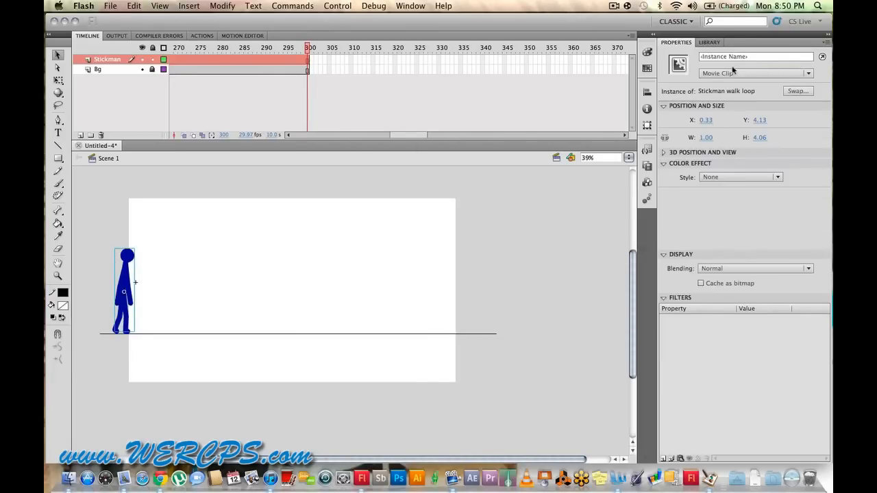
left_click(770, 73)
left_click(721, 91)
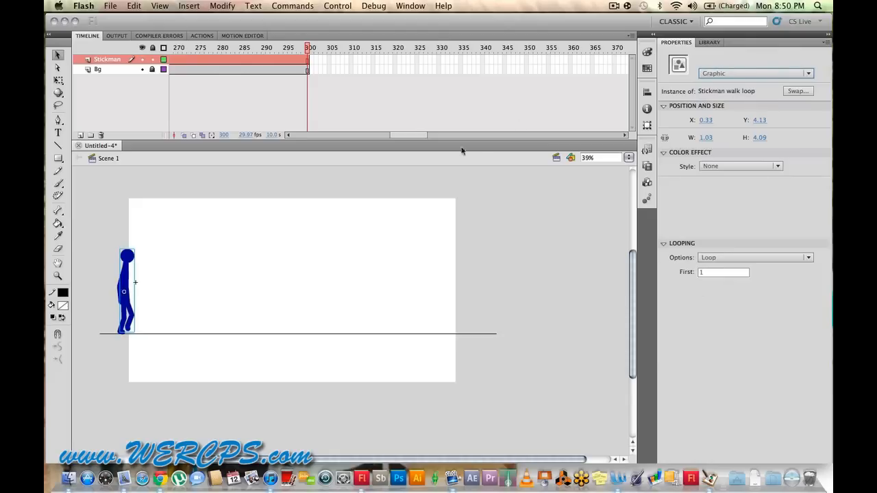
Step: Play the scene from frame 1 to check the looping walk, and return the playhead to the start
left_click_drag(420, 137, 292, 140)
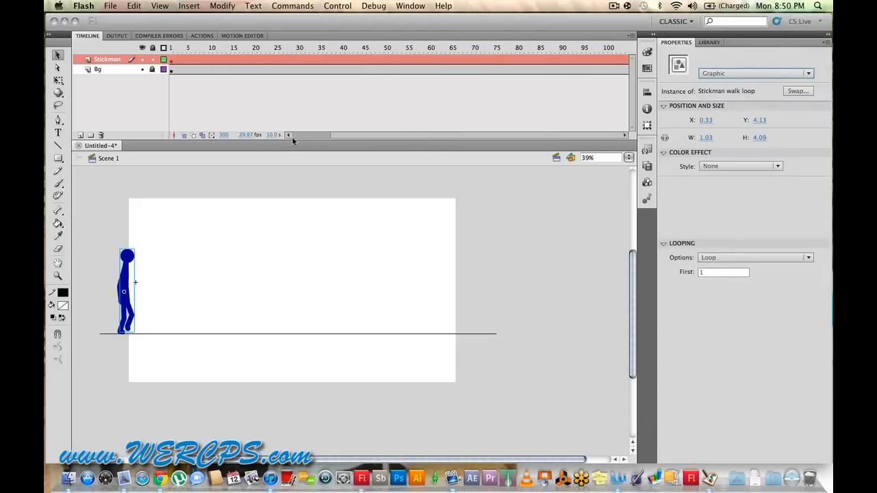
left_click(173, 70)
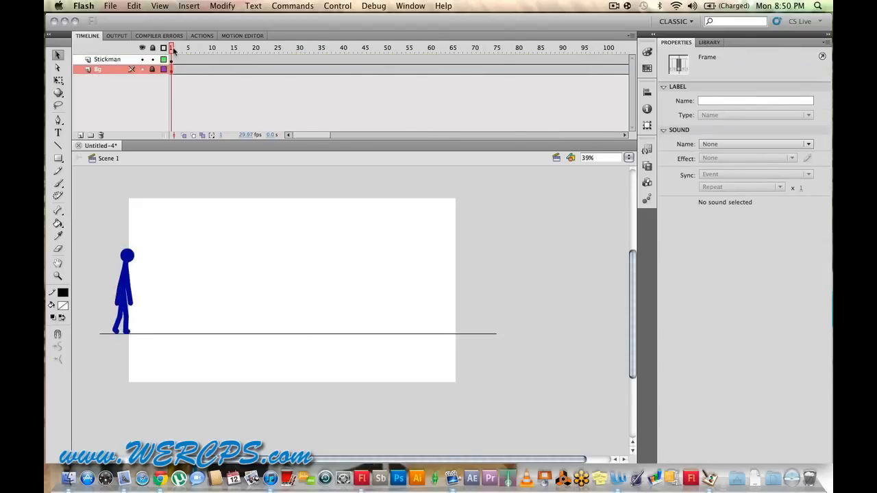
key("Return")
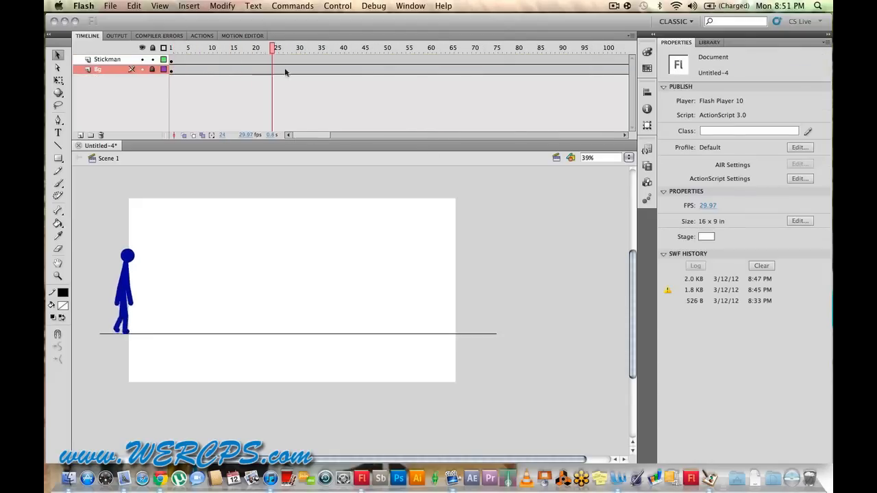
left_click_drag(439, 89, 166, 81)
Step: Insert a Stickman keyframe at frame 300 and move the stickman just past the stage's right edge, to about X 16.99, Y 4.10
left_click_drag(307, 136, 404, 147)
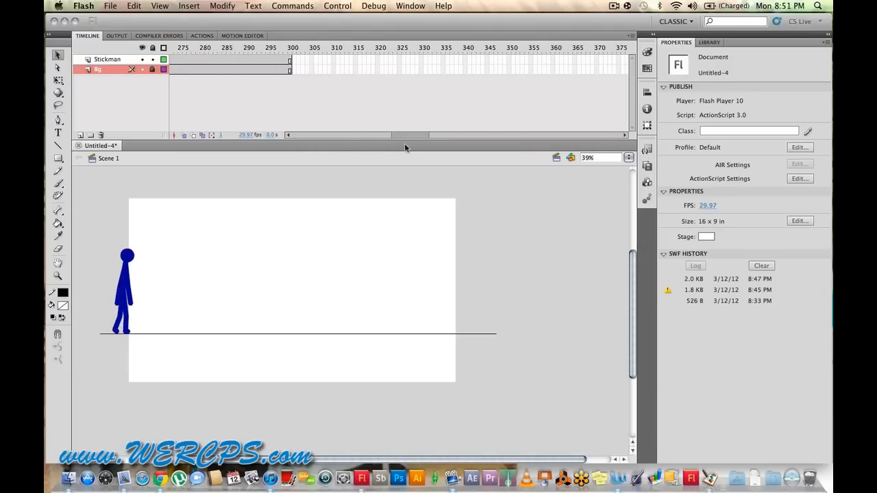
left_click(290, 61)
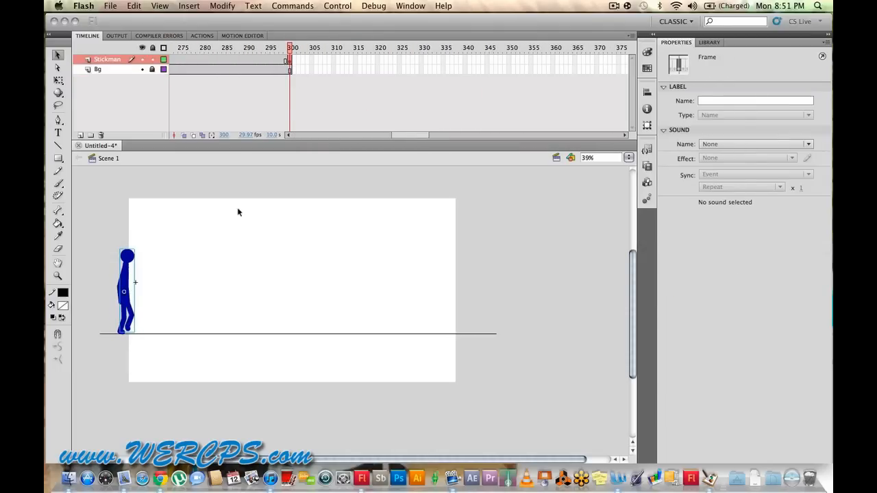
left_click_drag(122, 293, 464, 287)
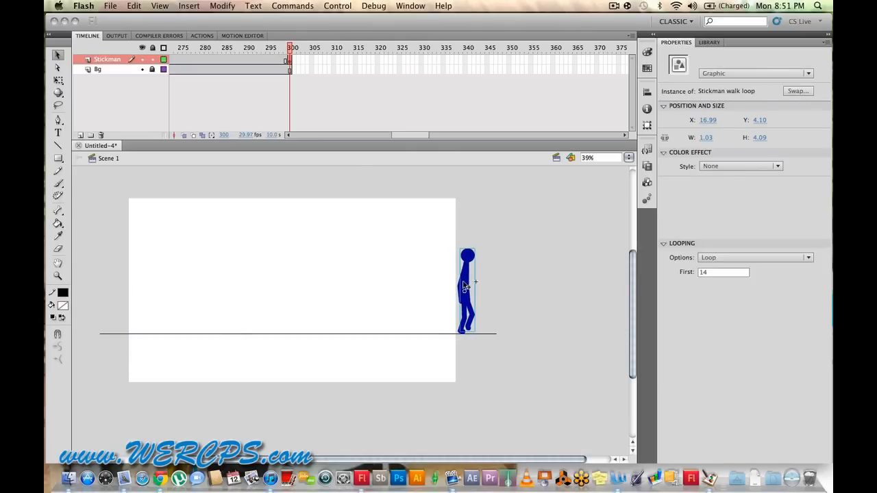
Step: Create a classic tween on the Stickman layer between frames 1 and 300, and preview the walk from the start
right_click(257, 60)
left_click(212, 60)
right_click(212, 59)
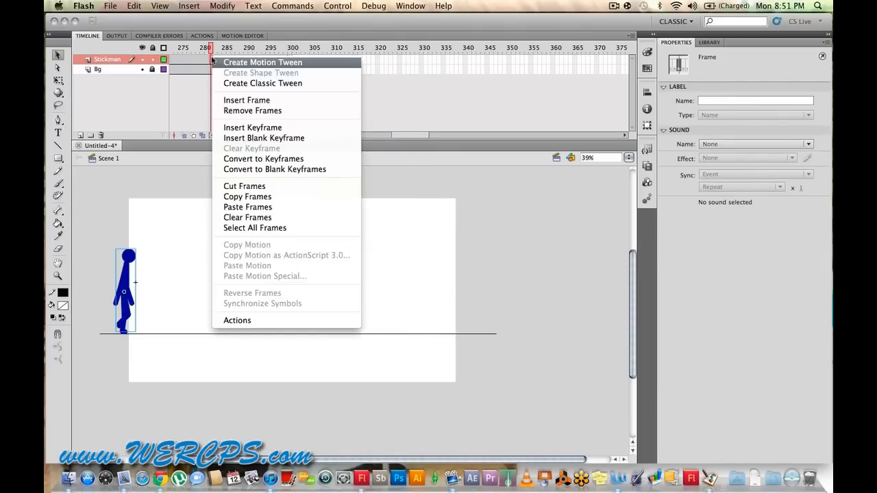
left_click(291, 84)
left_click_drag(434, 133, 332, 134)
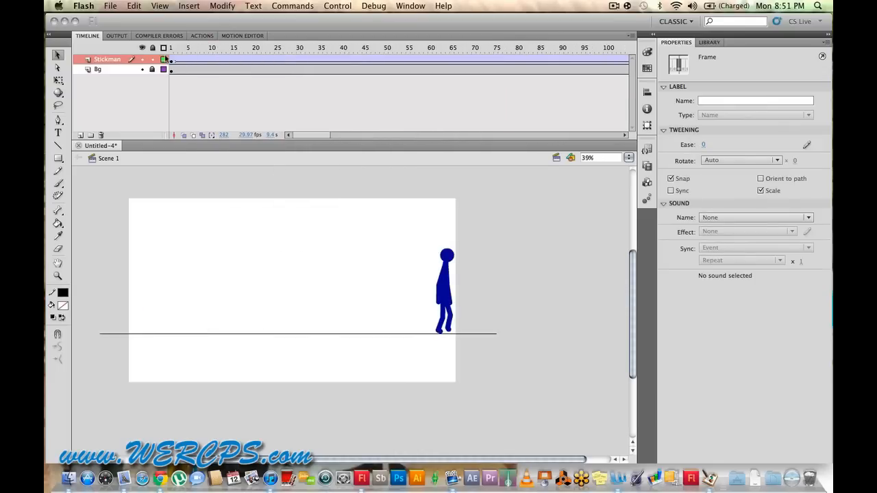
left_click_drag(172, 62, 543, 136)
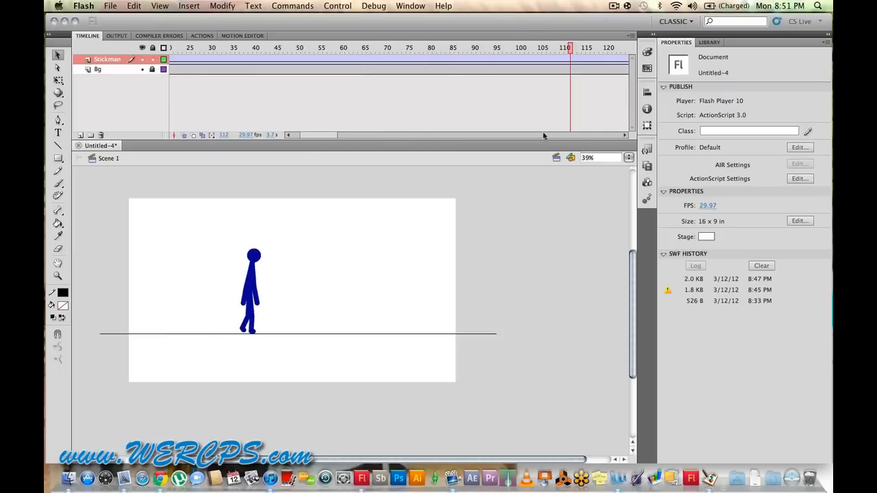
Step: Move the Stickman layer's end keyframe from frame 300 to frame 600 and extend the Bg layer to match
left_click_drag(337, 139, 406, 142)
left_click(255, 61)
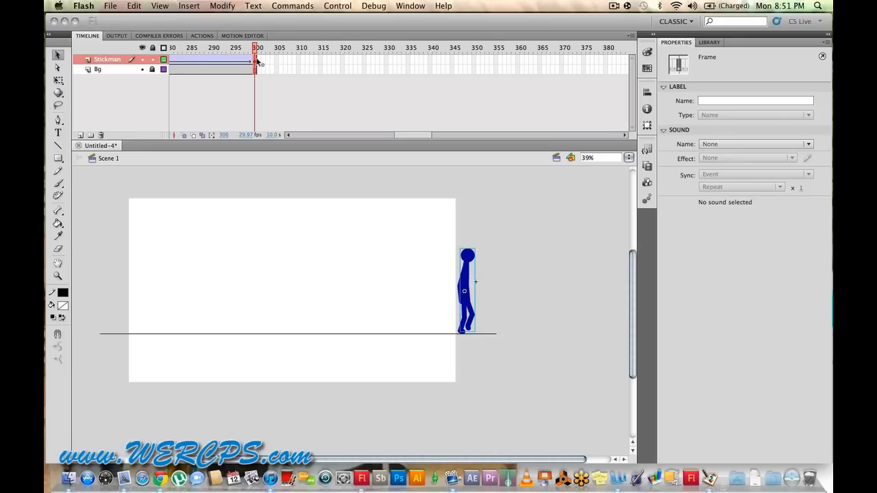
mouse_move(278, 61)
left_mouse_down()
mouse_move(434, 64)
mouse_move(450, 72)
mouse_move(641, 62)
mouse_move(422, 61)
mouse_move(457, 67)
mouse_move(275, 56)
mouse_move(171, 65)
left_mouse_up()
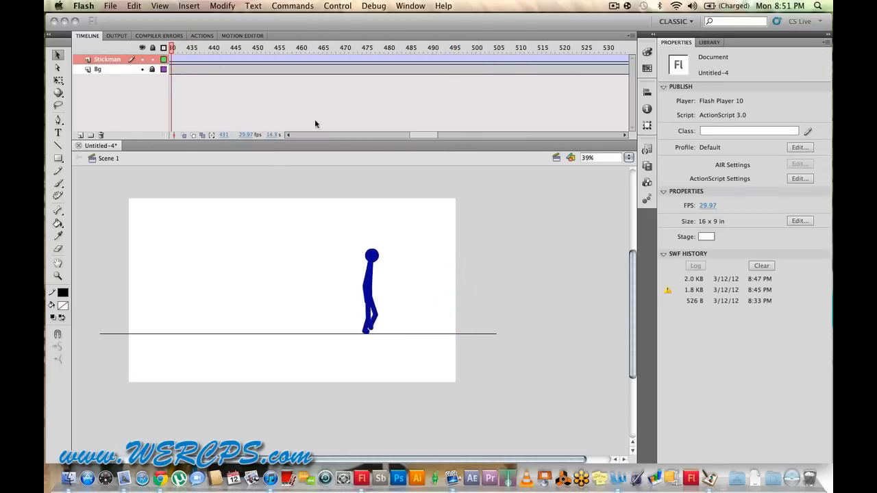
Step: Play the scene from frame 1 and test the movie to check the slower walk, closing the test window after viewing
left_click_drag(425, 139, 309, 136)
left_click(173, 61)
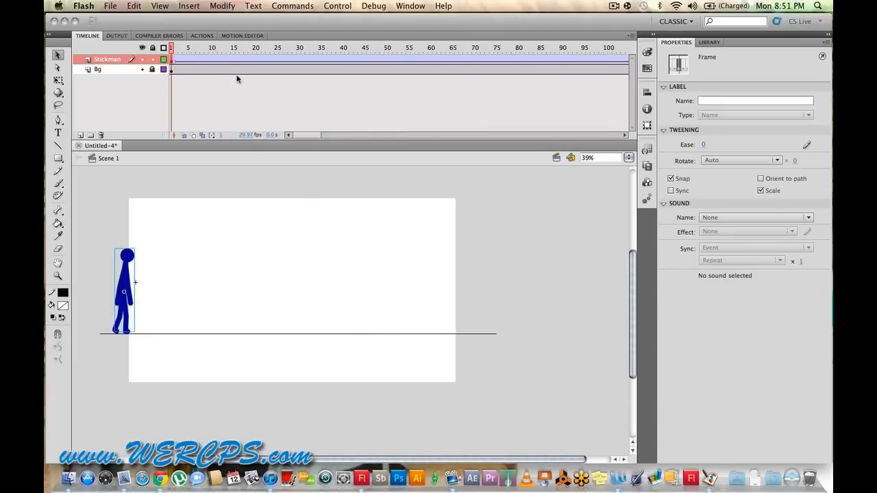
key("Return")
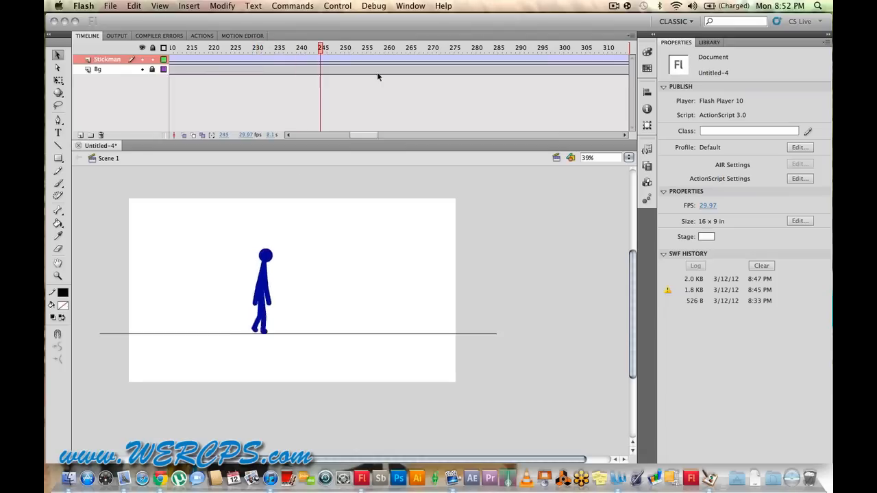
left_click(356, 51)
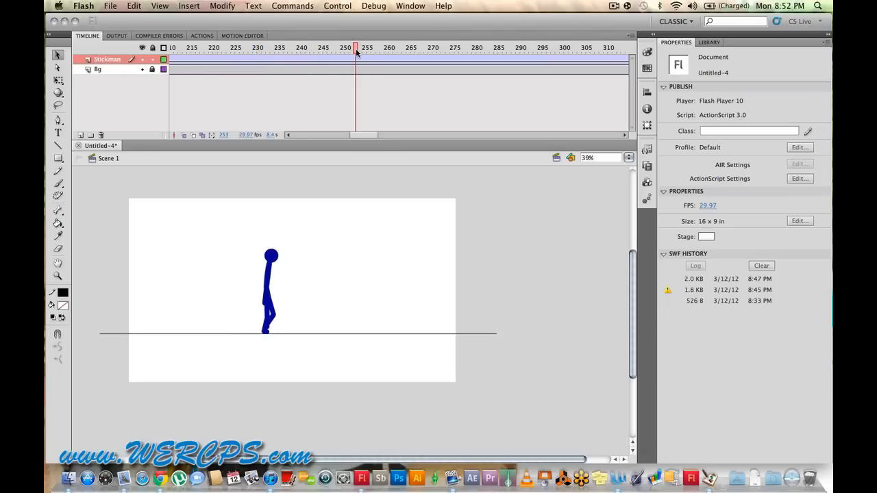
key("super+Return")
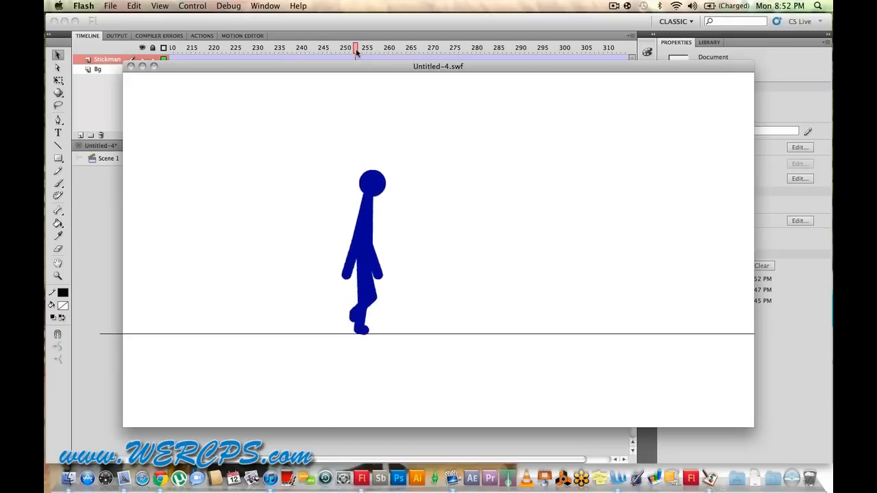
left_click(131, 67)
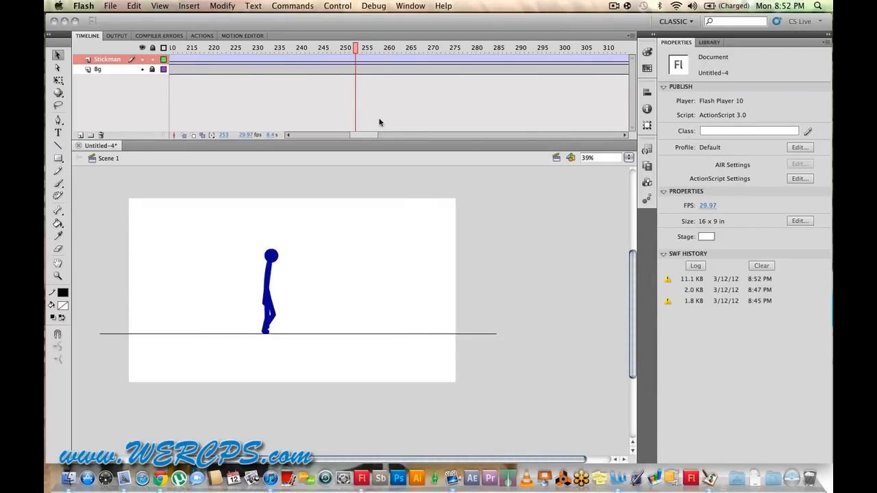
Step: Add a layer above Stickman and place a Stickman walk loop instance on the ground line near the stage's right edge at frame 1
left_click_drag(365, 137, 217, 121)
left_click(171, 61)
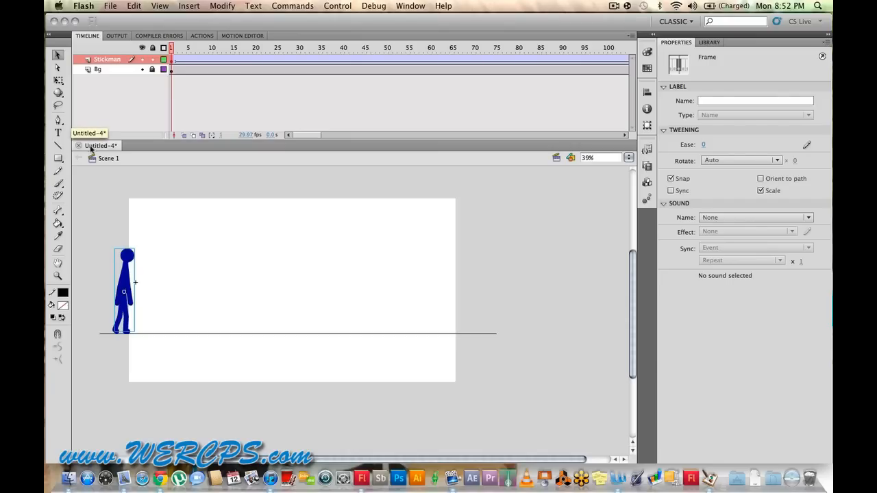
left_click(80, 136)
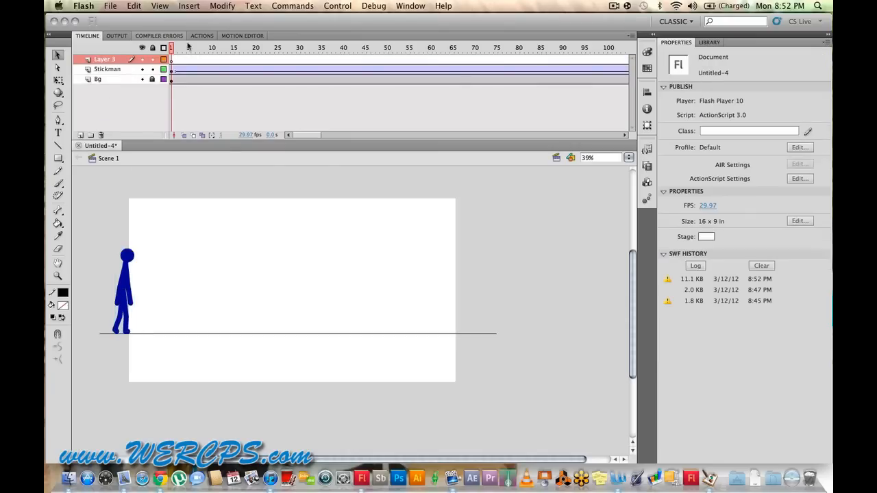
left_click(706, 45)
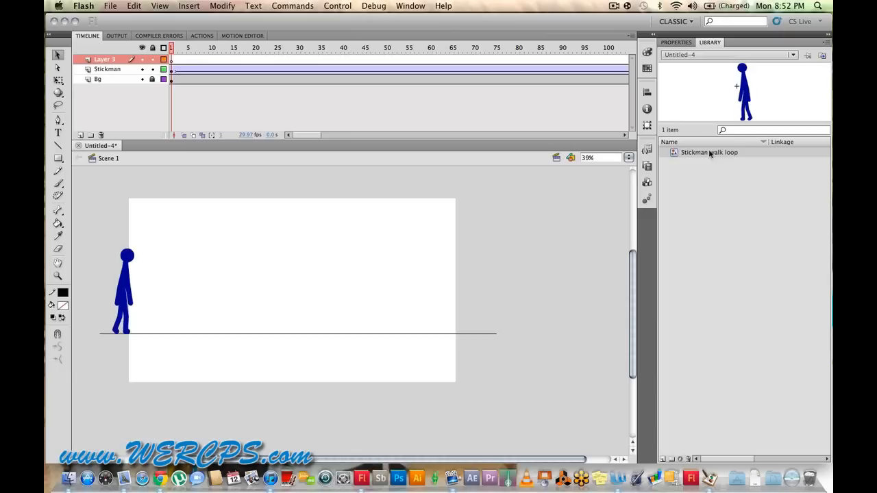
left_click_drag(710, 154, 425, 304)
key("Tab")
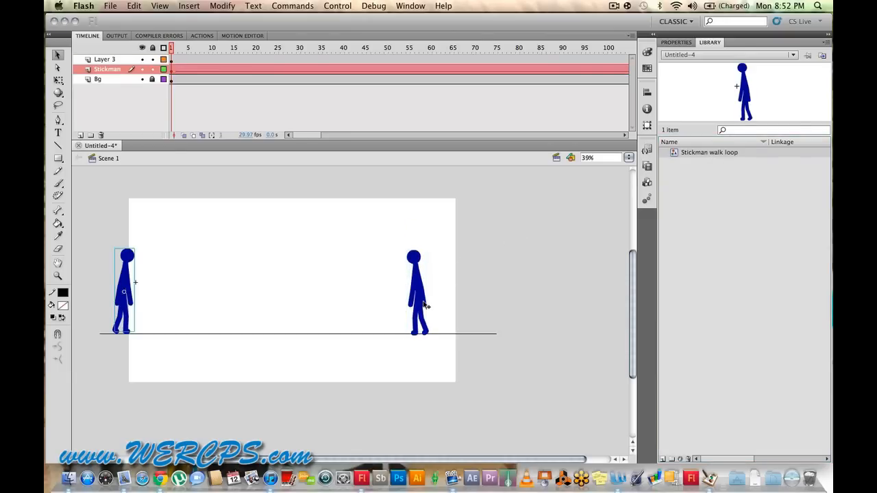
left_click(424, 295)
key("q")
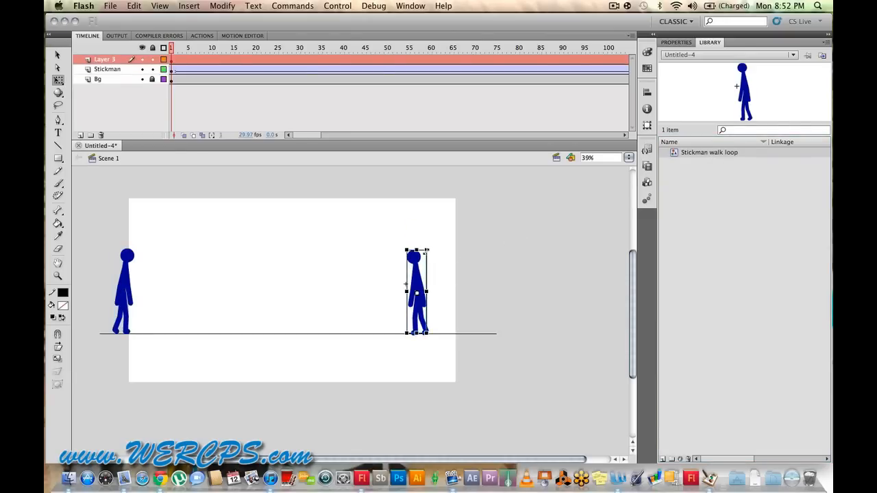
left_click_drag(426, 251, 423, 265)
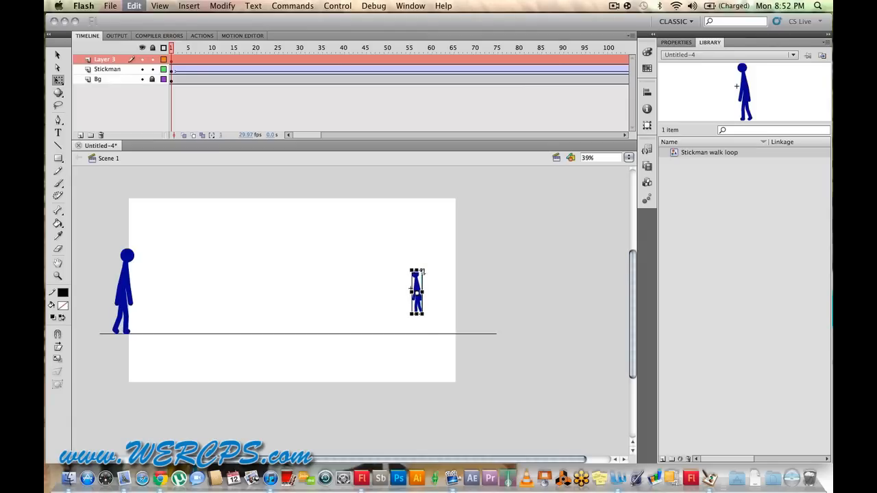
key("ctrl+z")
Step: Animate the Layer 3 stickman with a classic tween from the stage's right edge at frame 1 to just past its left edge at frame 600
left_click_drag(418, 279, 463, 281)
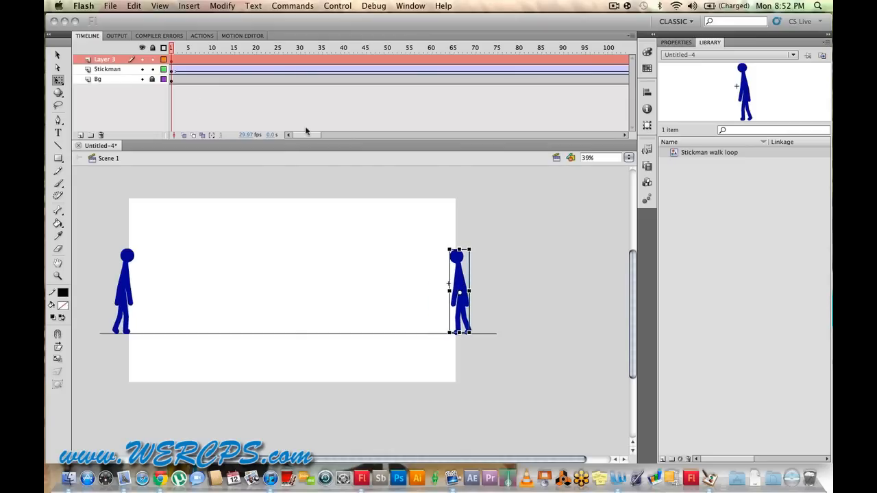
left_click_drag(305, 131, 457, 137)
left_click(388, 61)
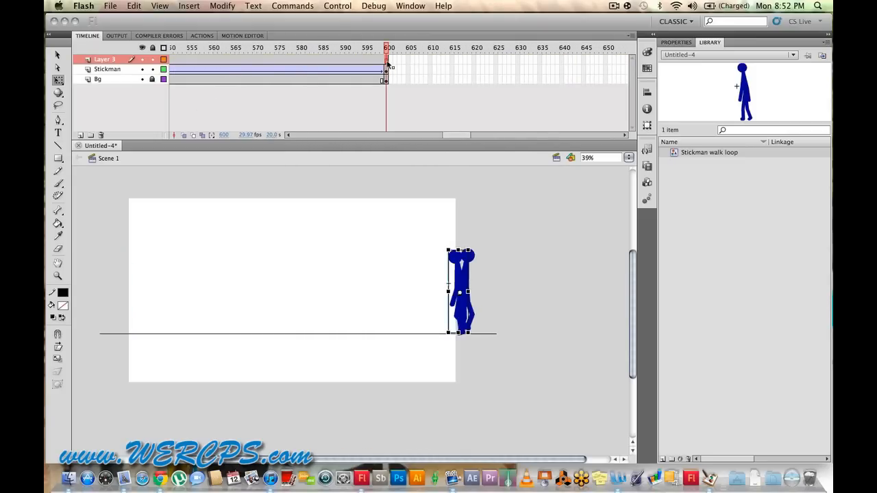
key("F6")
left_click_drag(461, 272, 100, 267)
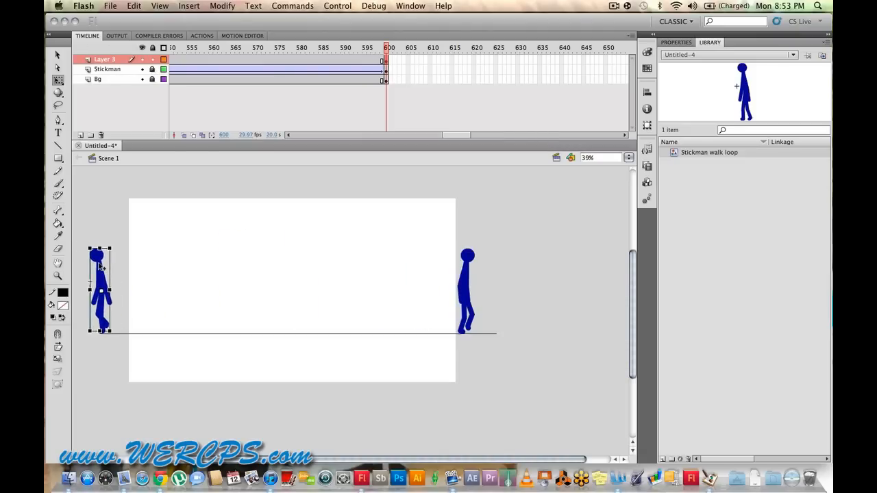
right_click(263, 60)
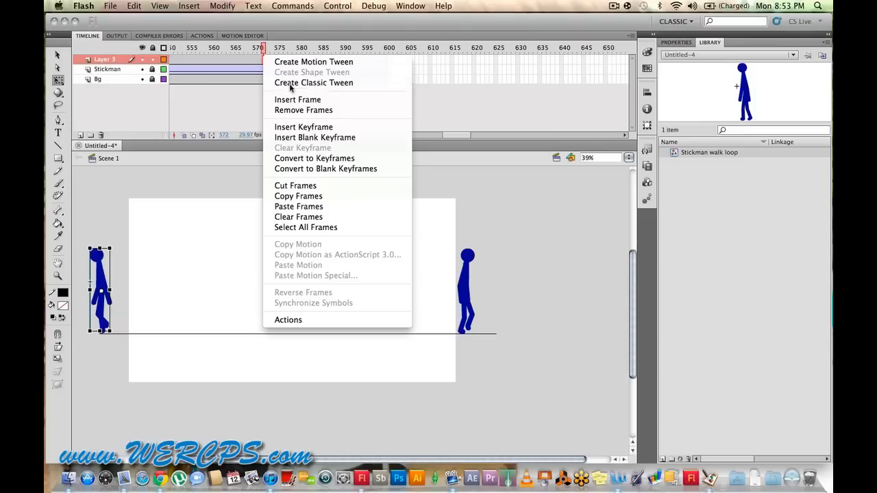
left_click(281, 83)
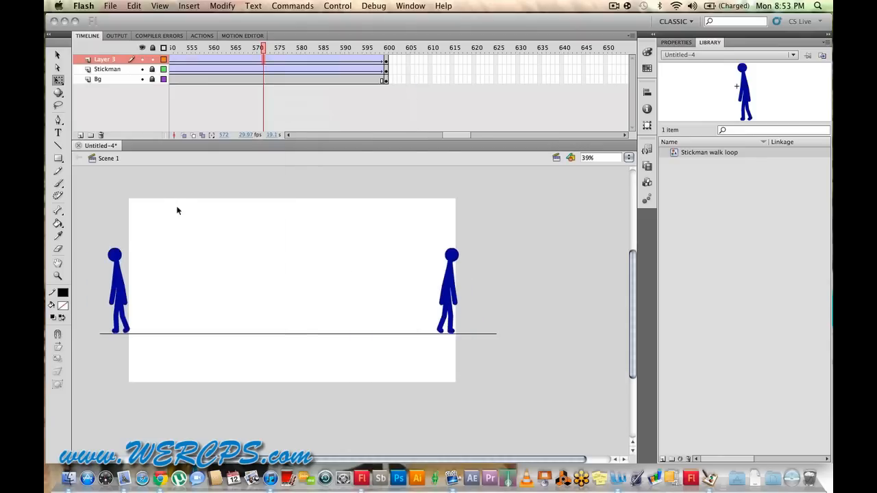
Step: Add another layer on top and place a Stickman walk loop instance at frame 1, left of the Layer 3 stickman
left_click(79, 135)
left_click_drag(461, 137, 310, 136)
left_click(171, 60)
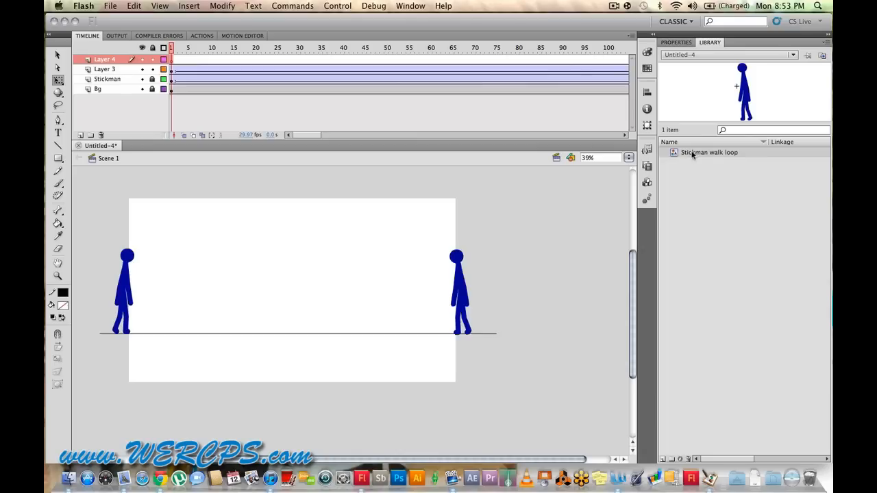
left_click_drag(684, 154, 401, 273)
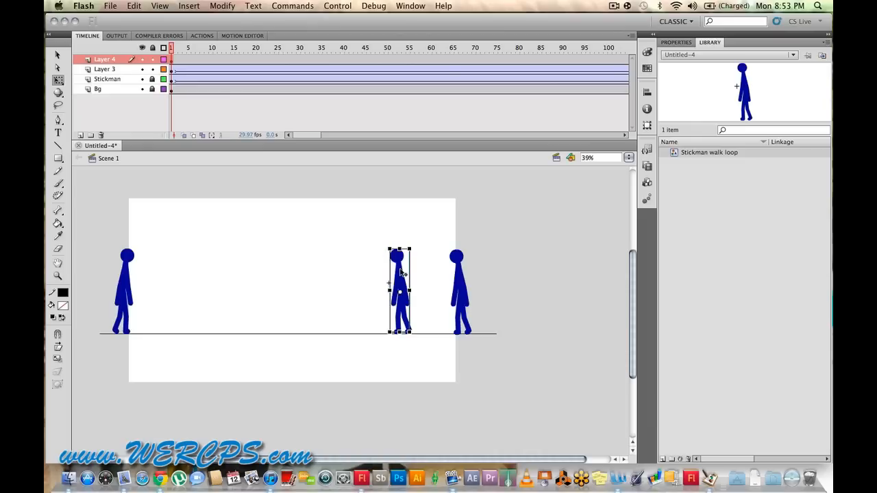
left_click(435, 255)
Step: Apply a 100% black Tint color effect to the Layer 4 stickman instance
left_click(399, 264)
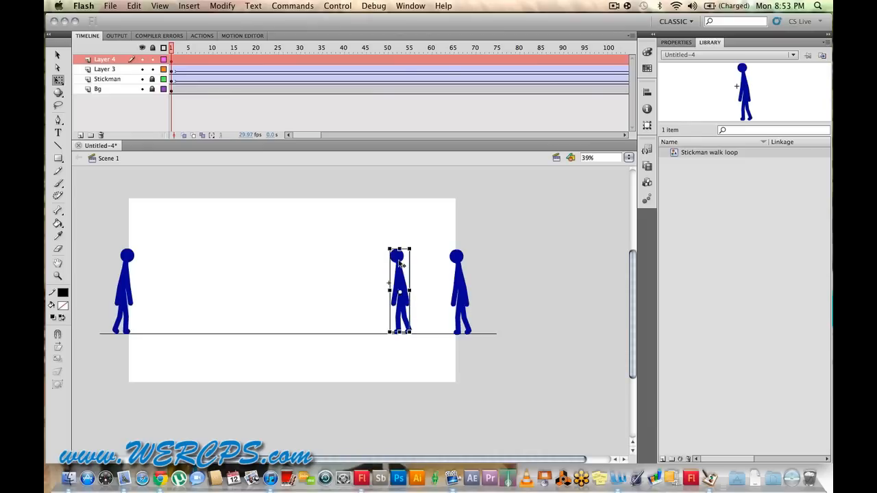
left_click(682, 43)
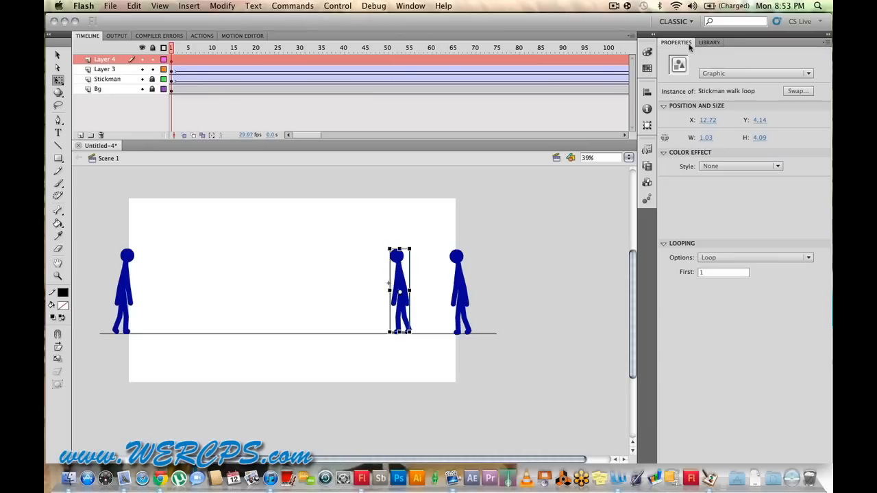
left_click(766, 166)
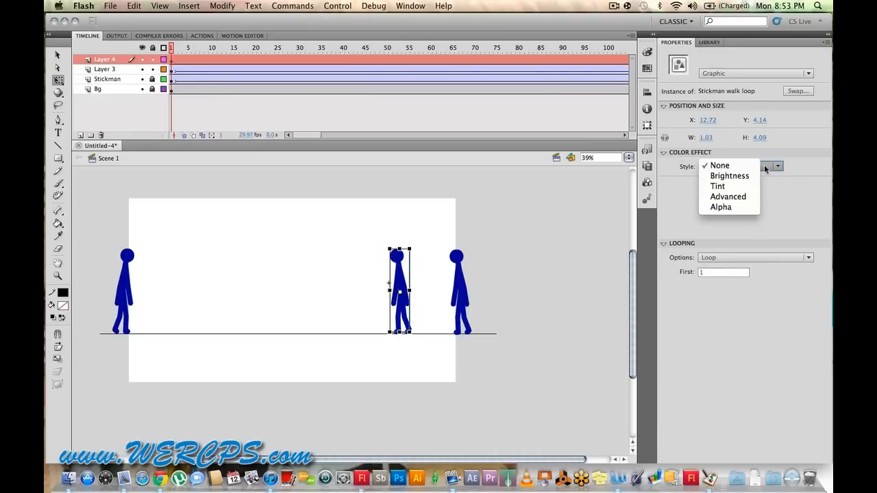
left_click(733, 184)
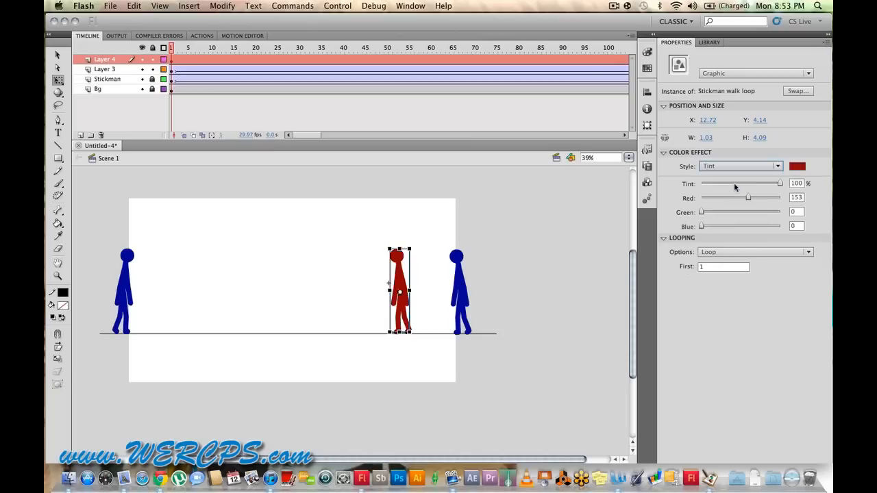
left_click(797, 167)
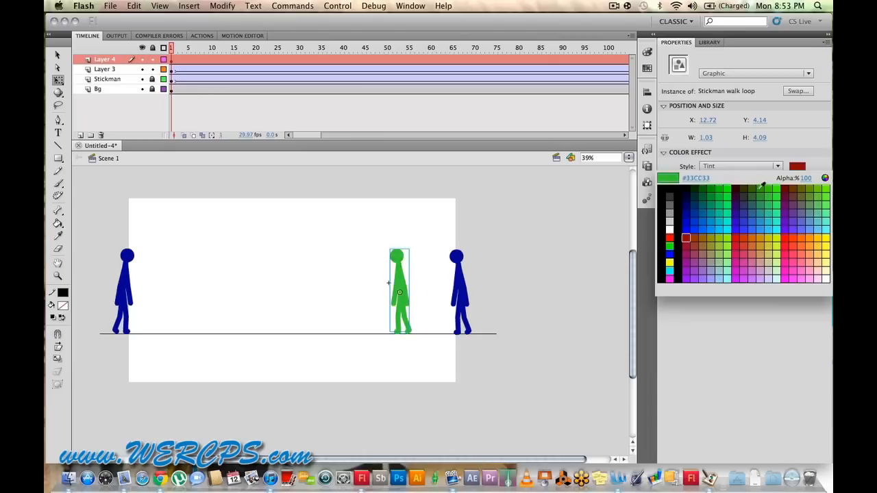
left_click(668, 186)
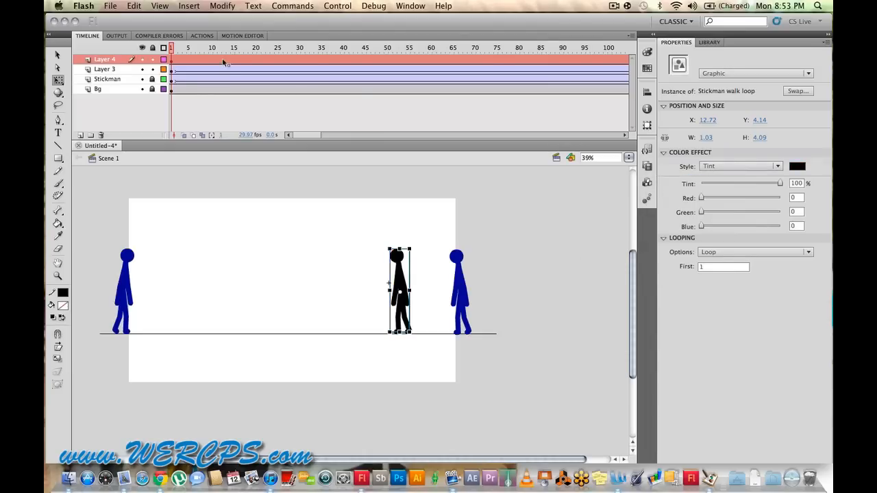
Step: Insert a Layer 4 keyframe at frame 600 and move the black stickman far left of the stage, to about X -7.86, Y 4.26
left_click_drag(302, 137, 455, 127)
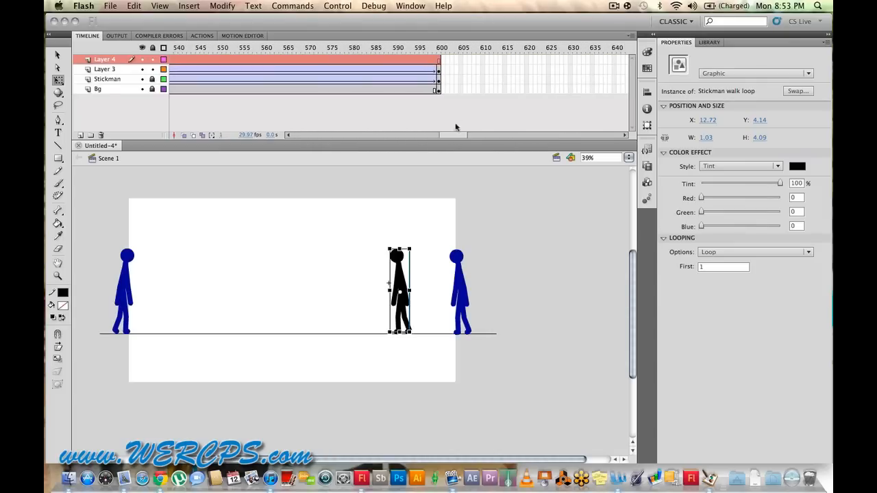
left_click(439, 62)
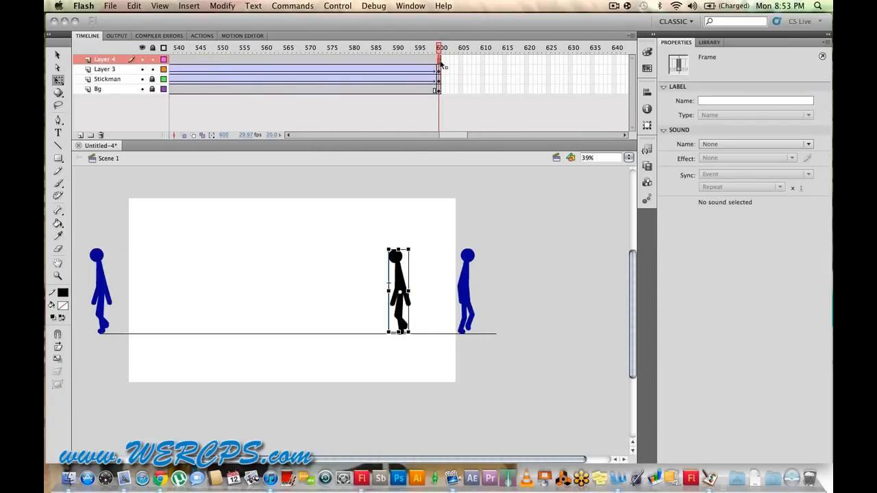
key("F6")
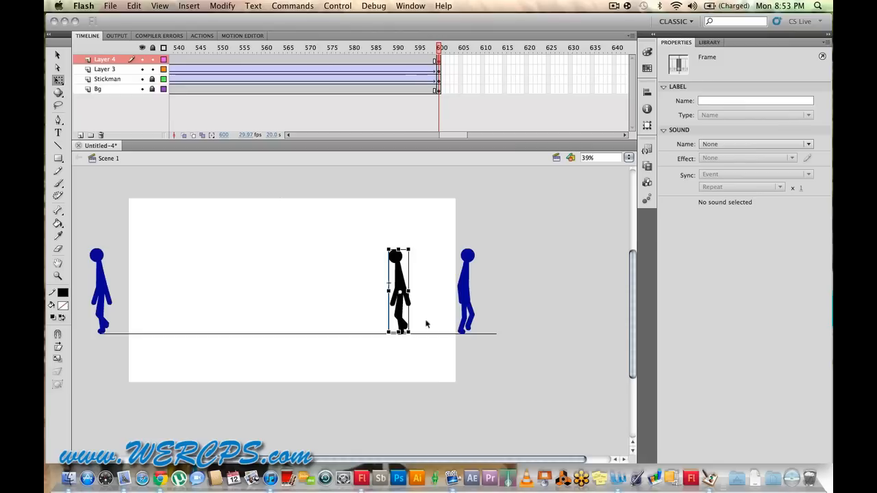
left_click_drag(464, 134, 462, 135)
left_click_drag(403, 277, 89, 284)
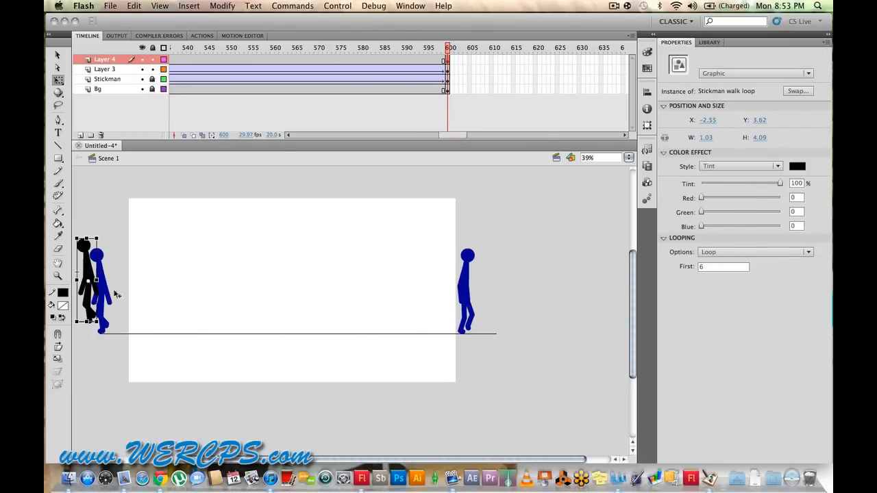
left_click_drag(342, 460, 219, 458)
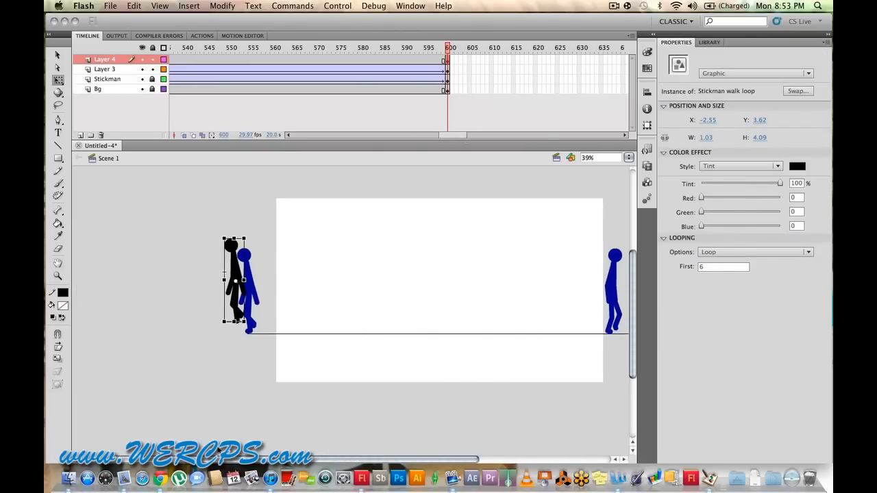
left_click_drag(235, 257, 127, 275)
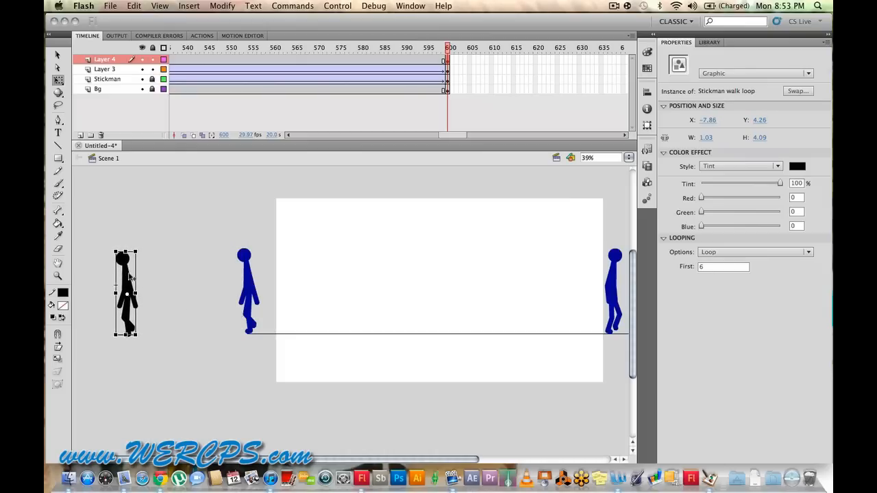
Step: Create a classic tween on Layer 4 between the black stickman's keyframes at frames 1 and 600
right_click(351, 61)
left_click(391, 86)
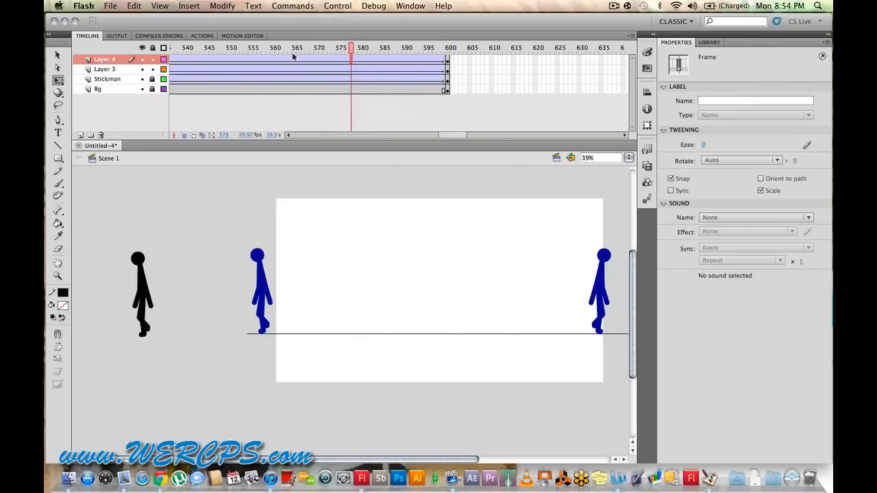
Step: Add another layer on top and place a Stickman walk loop instance on it at frame 1, above and left of the black stickman
left_click(80, 136)
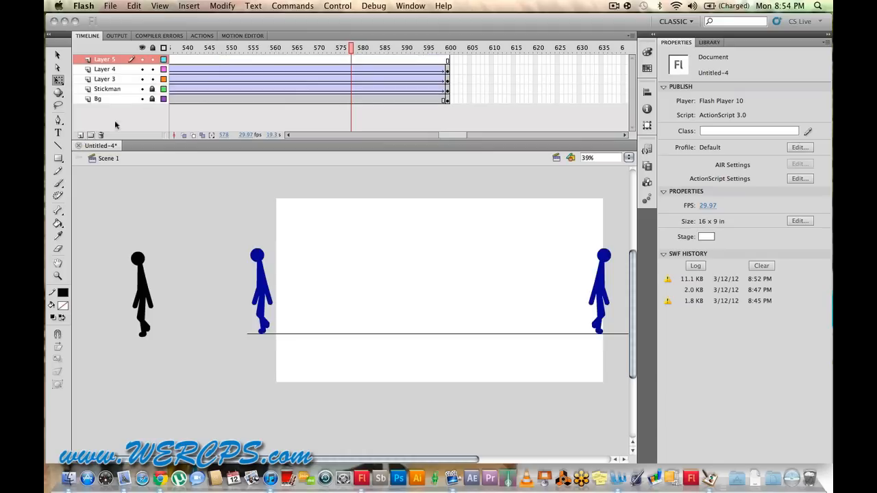
left_click_drag(455, 136, 307, 135)
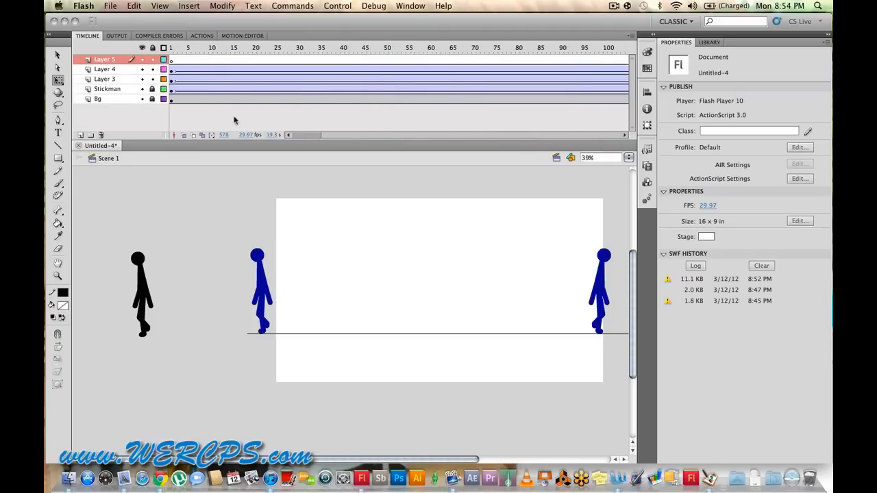
left_click(172, 61)
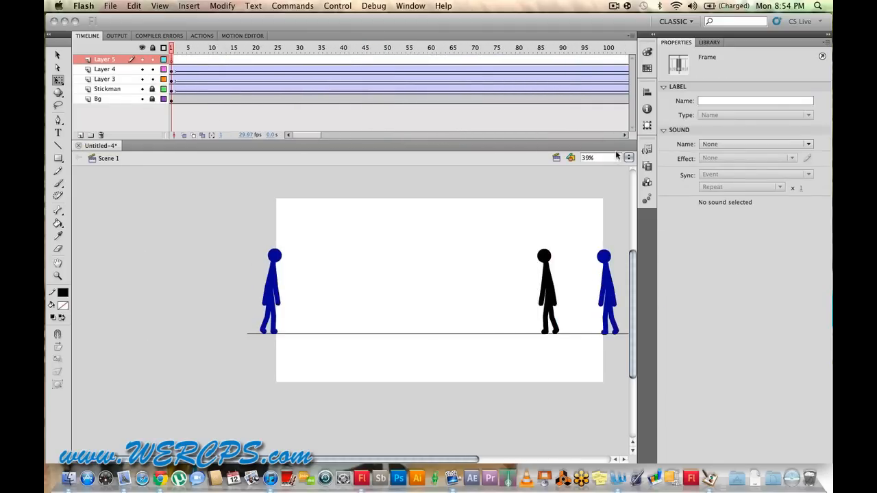
left_click(710, 43)
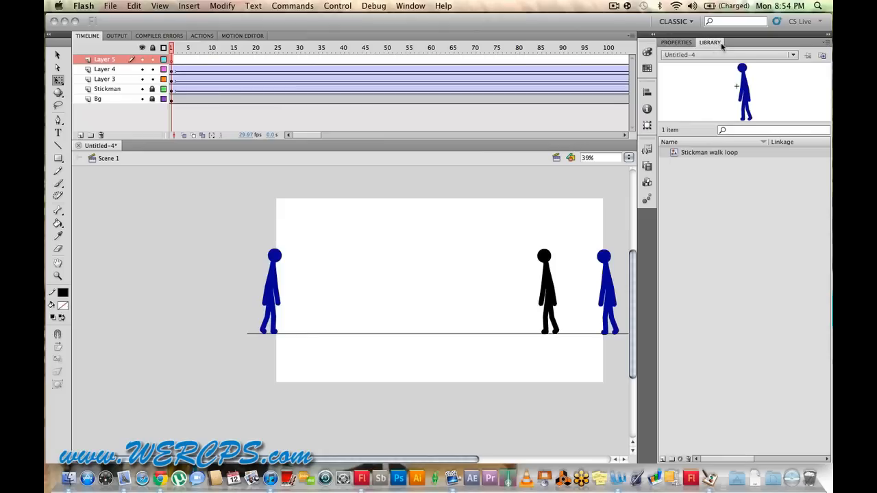
left_click_drag(710, 152, 508, 234)
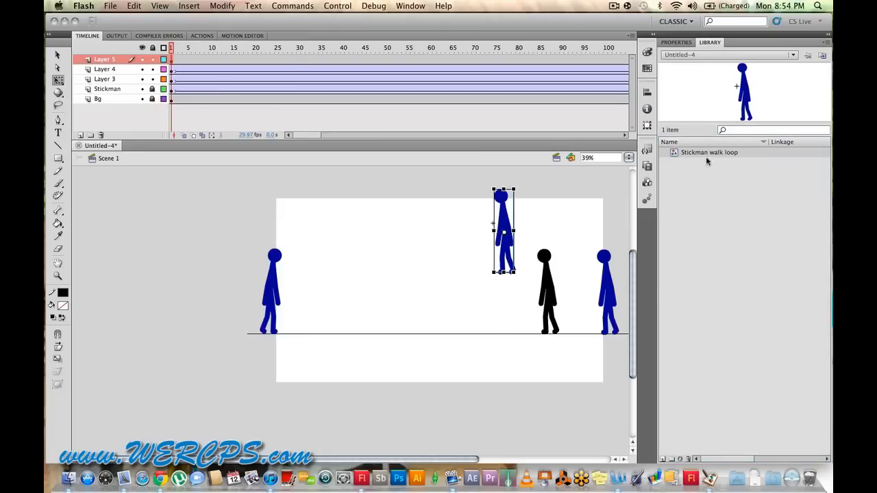
Step: Tint the Layer 5 stickman 100% magenta and stand it on the ground line just right of the black one, about X 13.31, Y 4.14
left_click(676, 42)
left_click(747, 166)
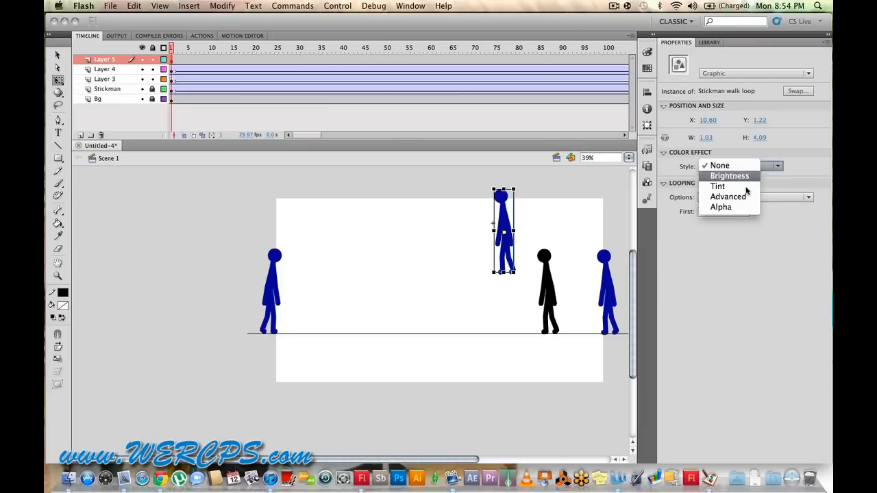
left_click(745, 187)
left_click(797, 166)
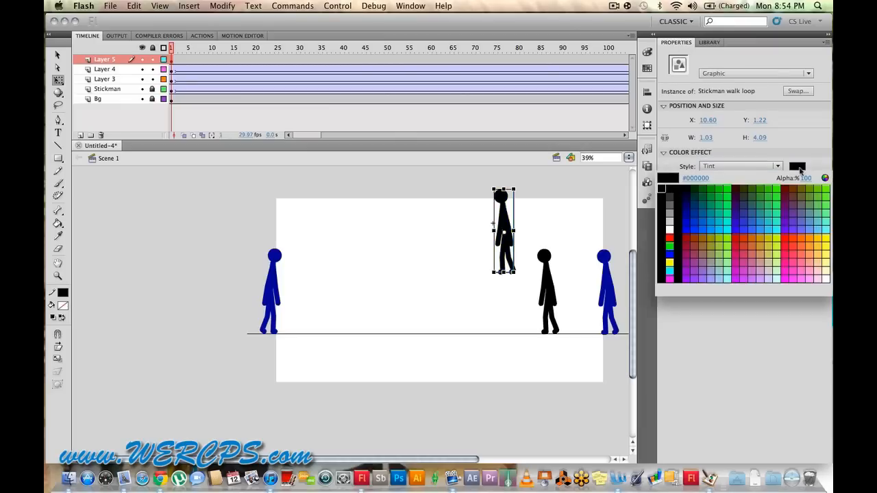
left_click(785, 277)
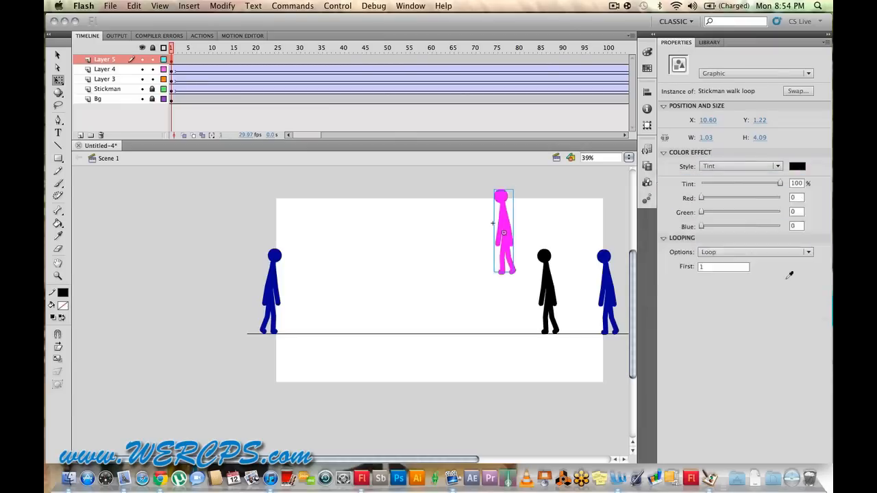
left_click_drag(505, 216, 562, 273)
left_click(599, 274)
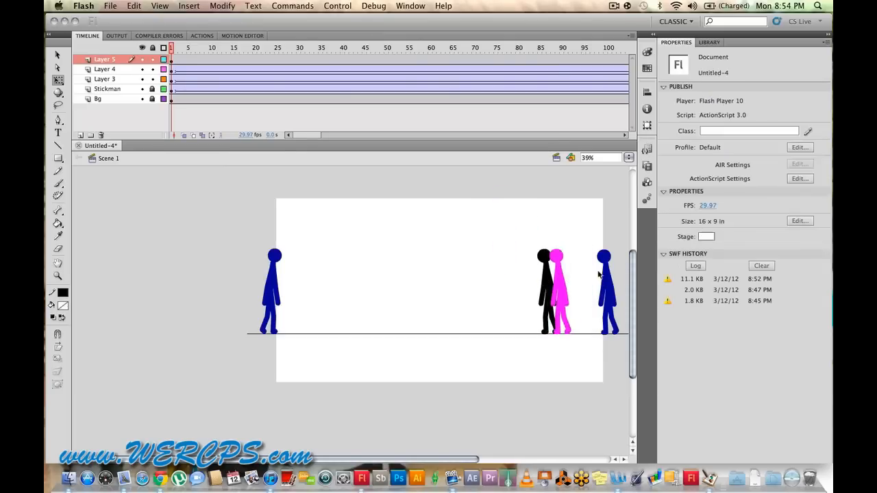
Step: Insert a Layer 5 keyframe at frame 600 and move the magenta stickman far left of the stage, to about X -7.51, Y 4.20
left_click_drag(427, 452, 504, 452)
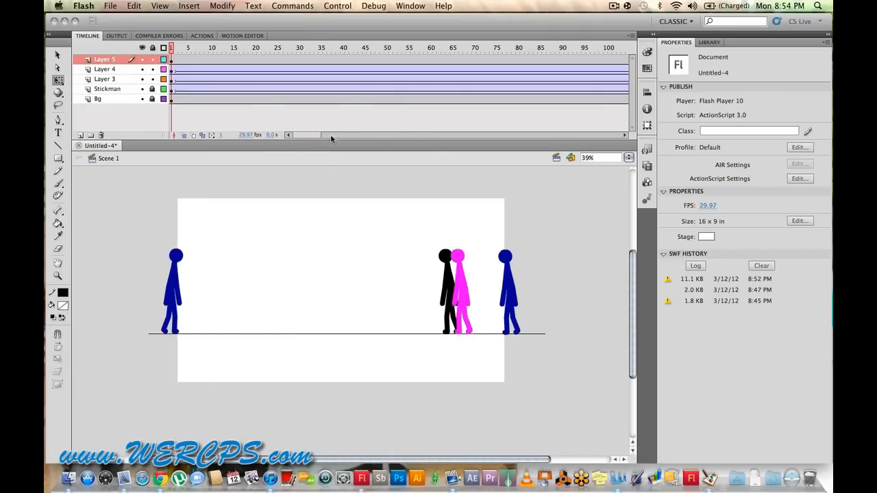
left_click_drag(331, 138, 461, 91)
left_click(478, 62)
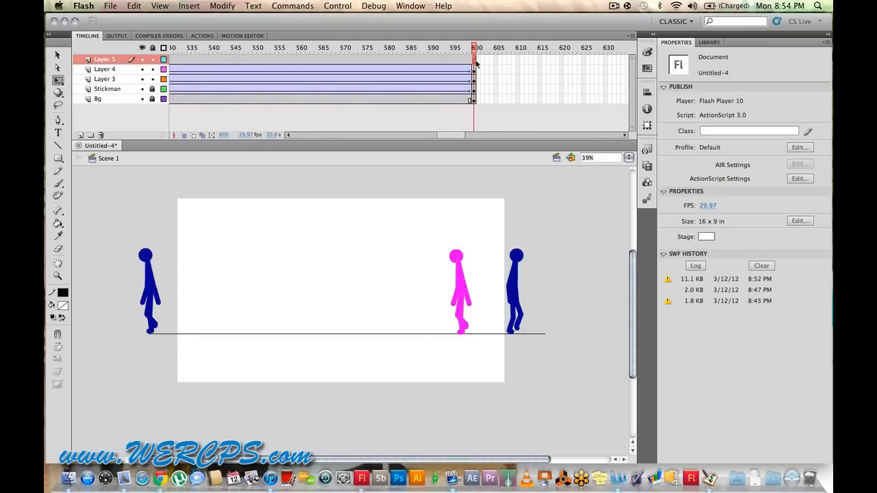
left_click(478, 63)
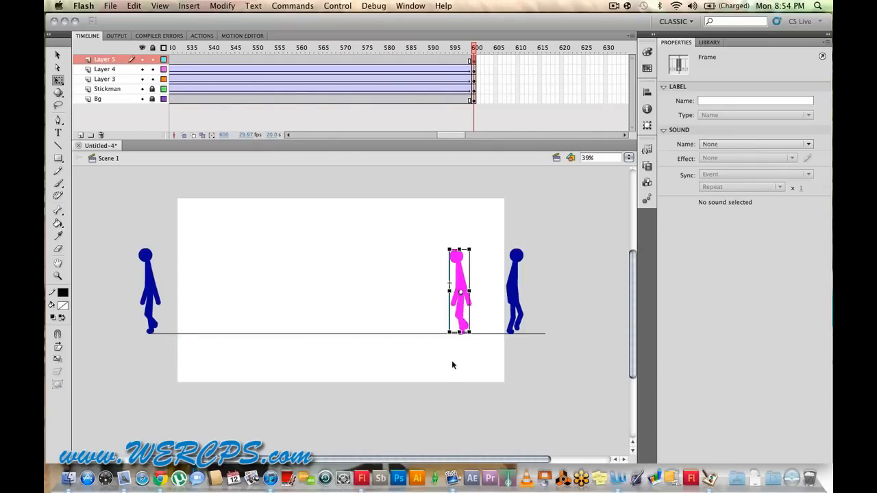
left_click_drag(422, 458, 364, 458)
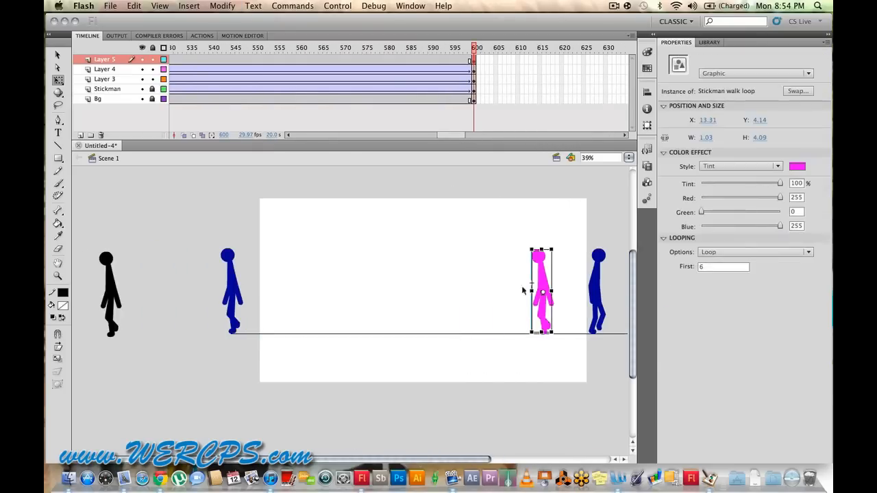
left_click_drag(545, 277, 116, 274)
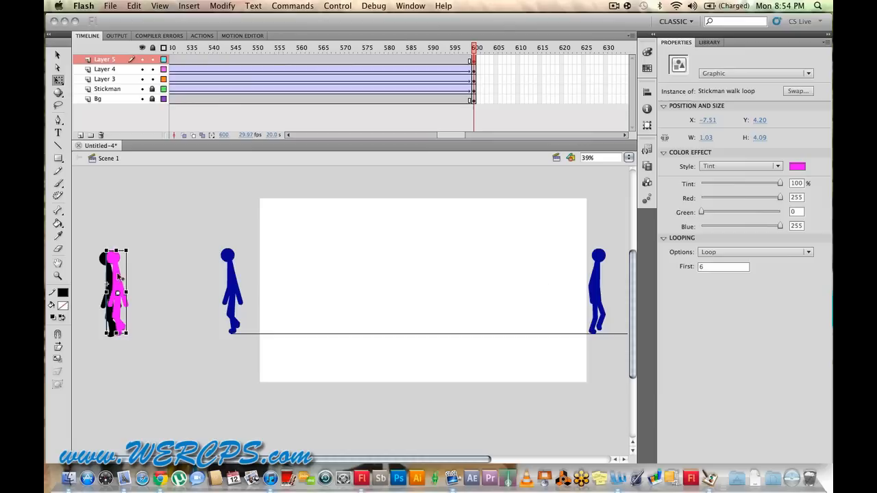
Step: Lock Layer 5 and raise the black stickman at frame 600 to ground-line level, about X -7.83, Y 4.13
left_click(103, 259)
left_click(109, 258)
left_click(77, 273)
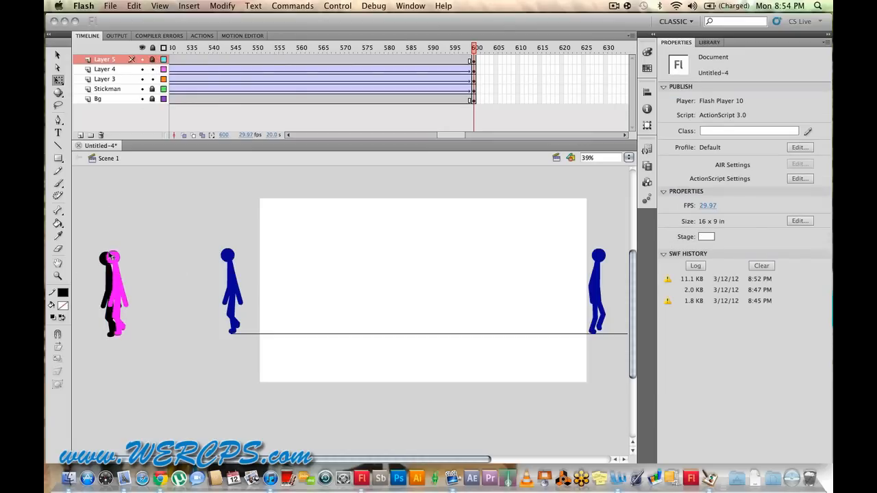
left_click(105, 259)
left_click_drag(105, 260, 105, 261)
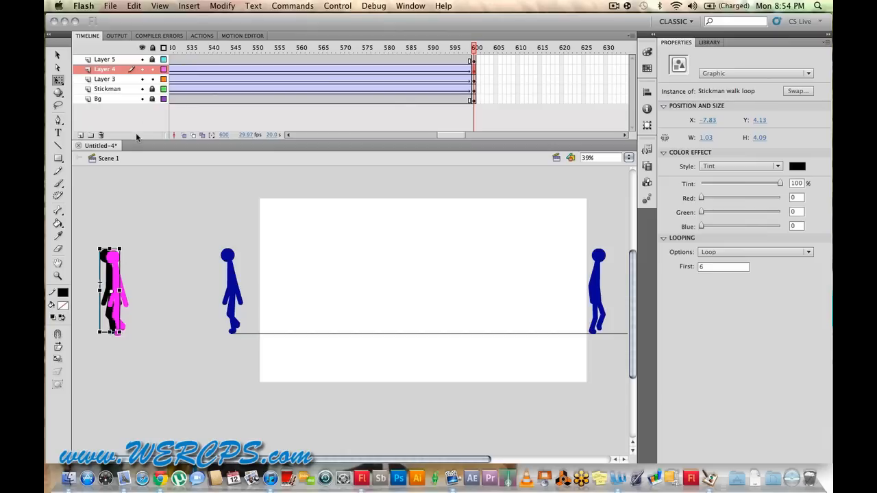
Step: Unlock only the Bg layer and stretch the ground line's left end at frame 600 out past the black stickman
left_click(153, 100)
left_click(57, 55)
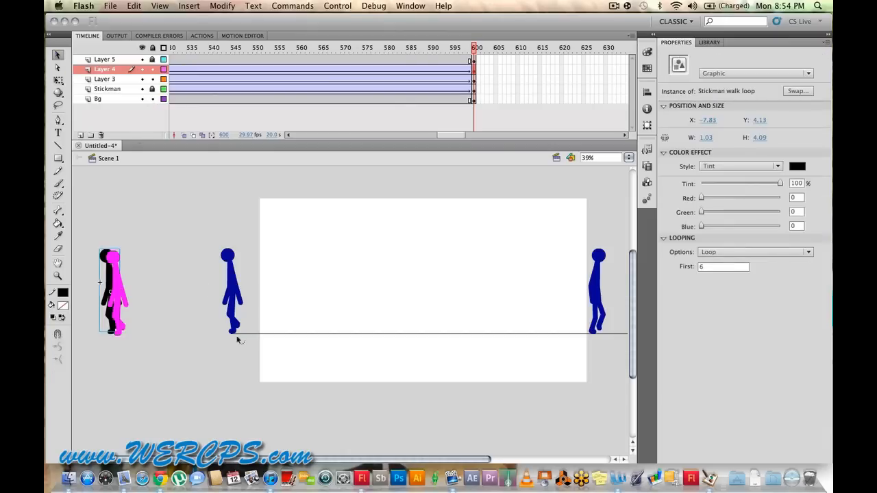
left_click_drag(232, 337, 159, 332)
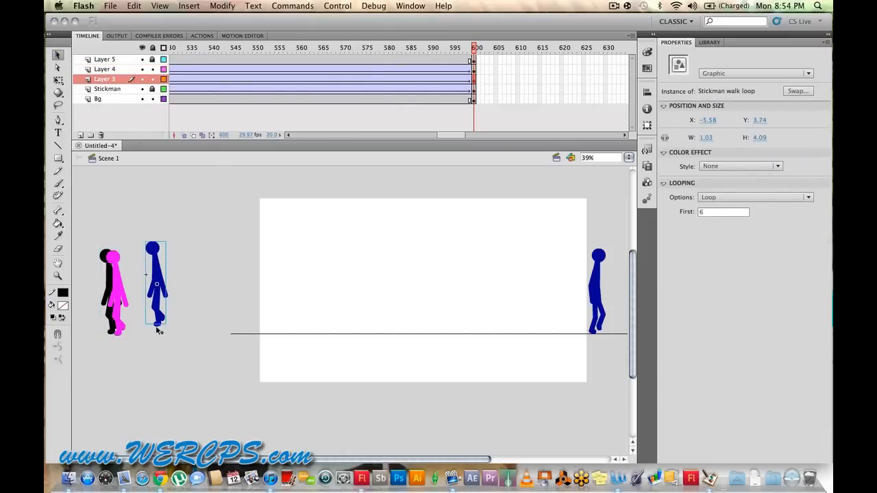
key("super+z")
left_click(152, 49)
left_click(152, 100)
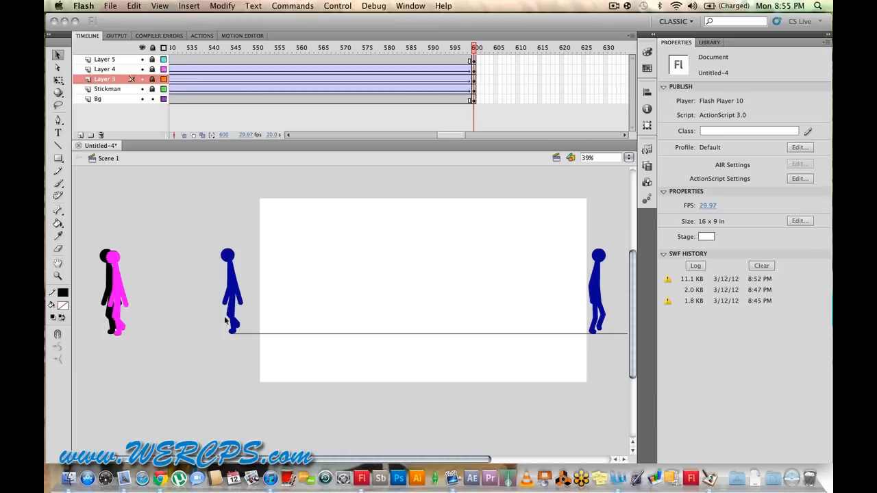
left_click_drag(233, 334, 85, 339)
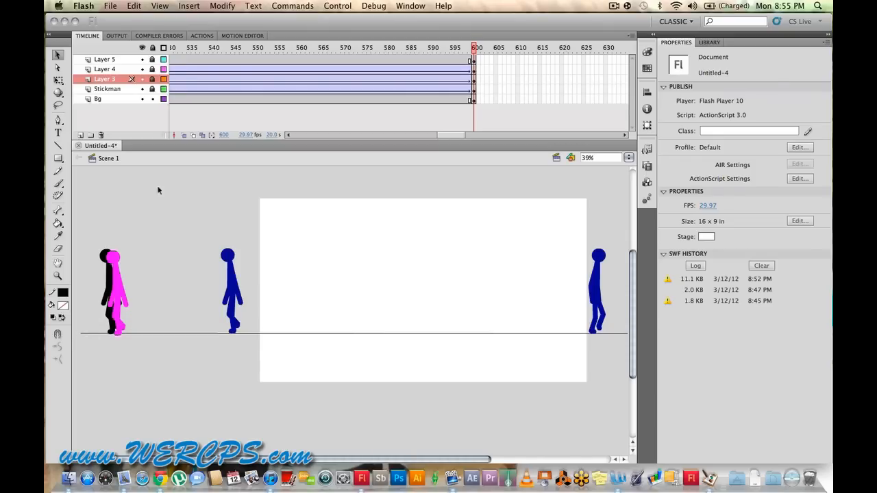
Step: Unlock Layer 5, raise the magenta stickman at frame 600 to about Y 4.14, and create a classic tween on the layer
left_click(154, 60)
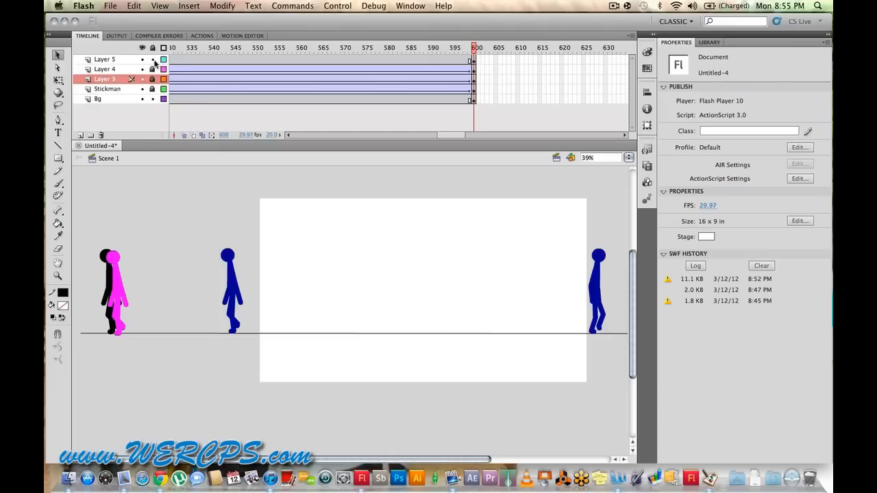
left_click(127, 305)
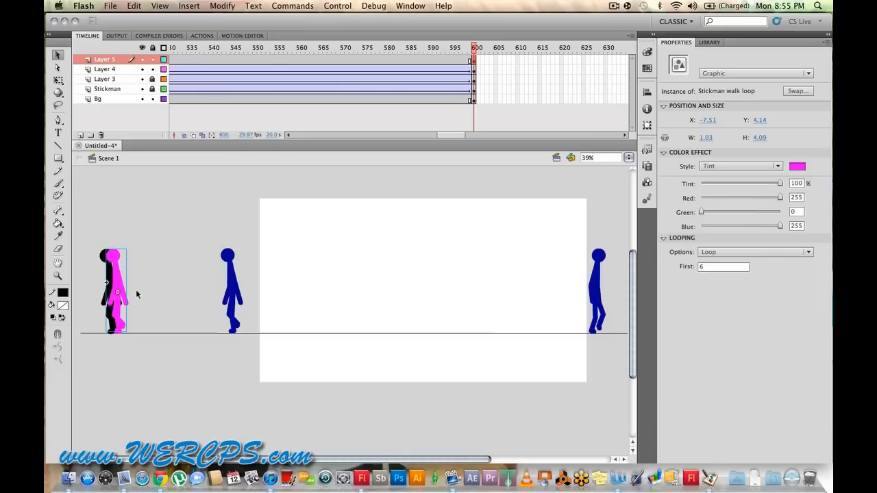
key("Up")
key("Down")
right_click(228, 61)
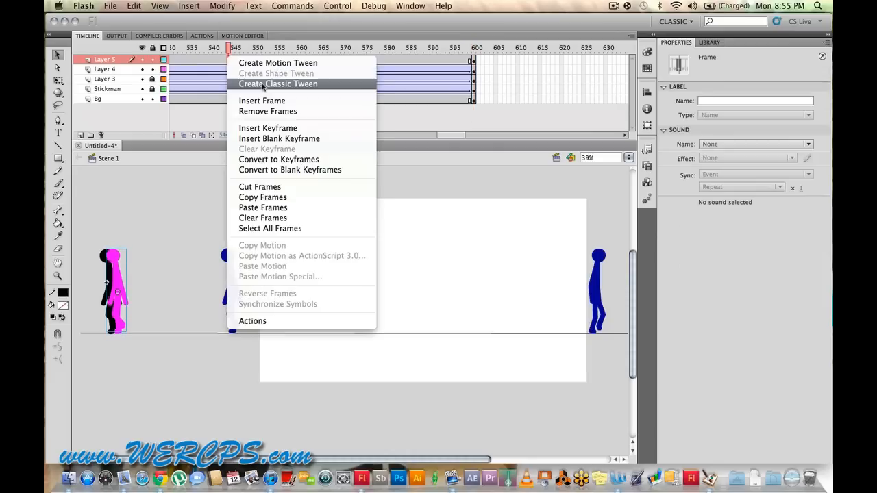
left_click(277, 82)
Step: Scrub back through the last part of the walk, test the movie to check all four stickmen, and close the preview
left_click_drag(230, 49, 57, 61)
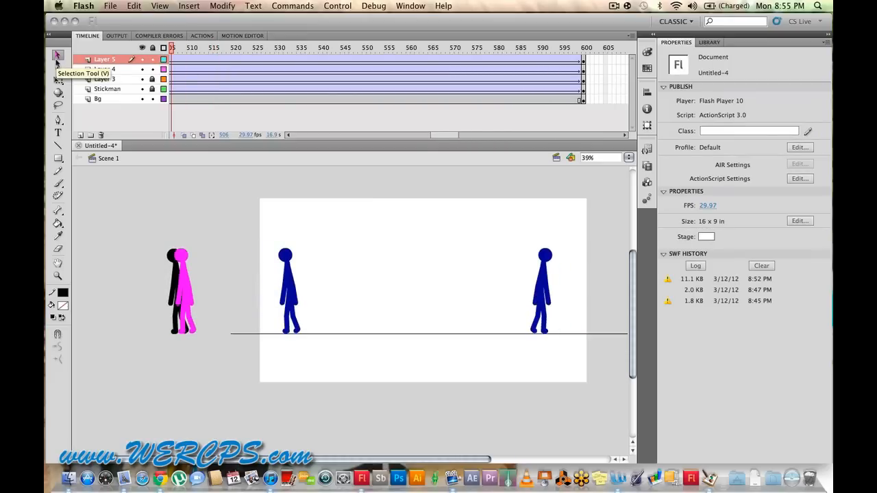
key("super+Return")
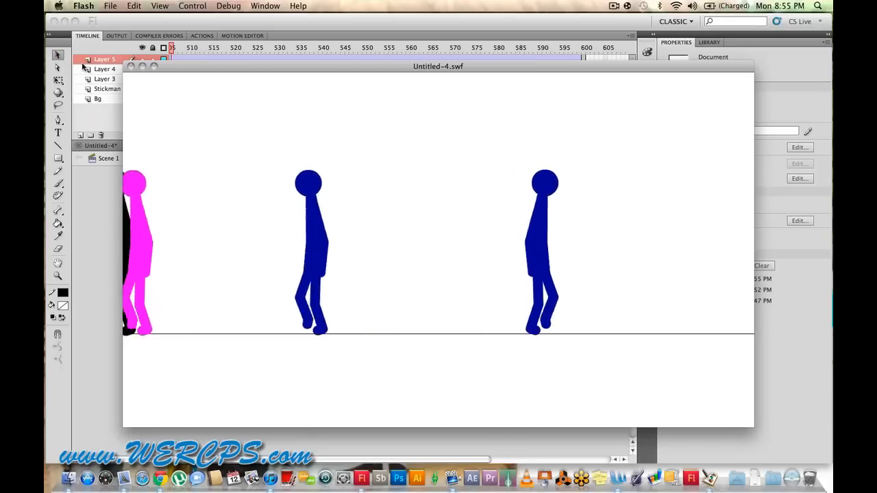
left_click(131, 66)
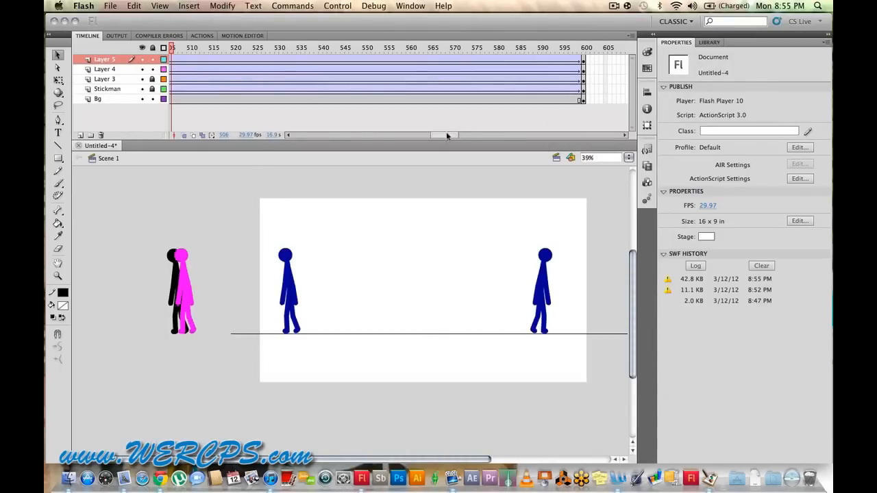
Step: Return the timeline view to its start and lock all the layers
left_click_drag(447, 135, 302, 135)
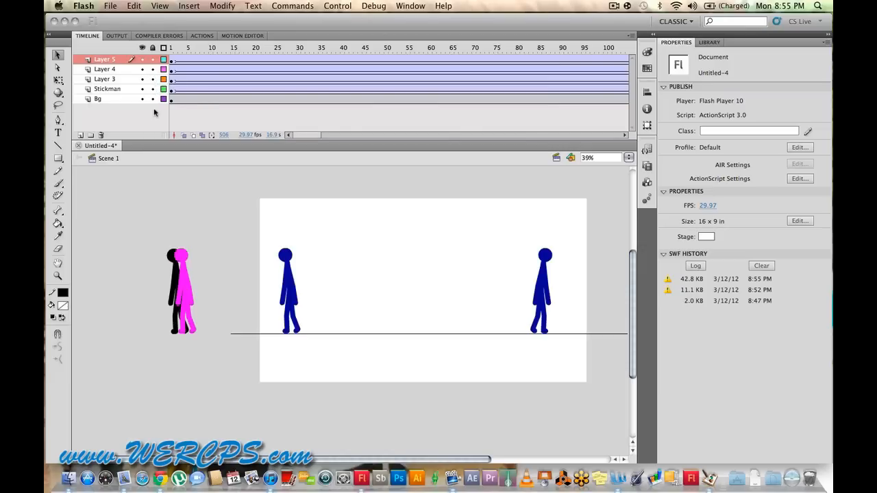
left_click(152, 99)
left_click_drag(153, 79, 153, 70)
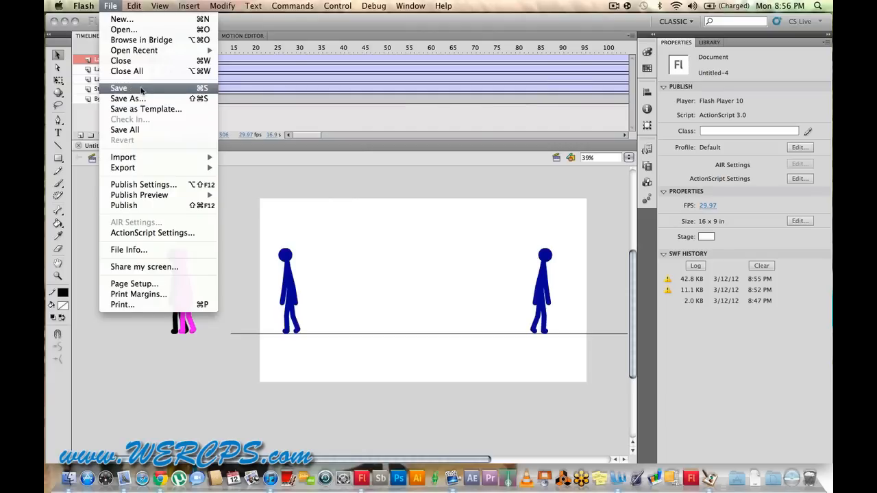
Step: Begin saving the document as a new file named "Walkloop tutorial.fla"
left_click(142, 101)
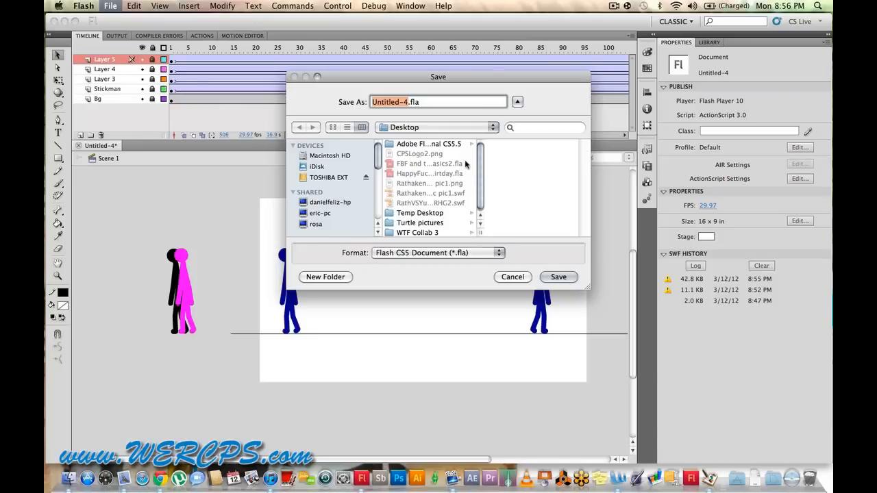
type("Wa")
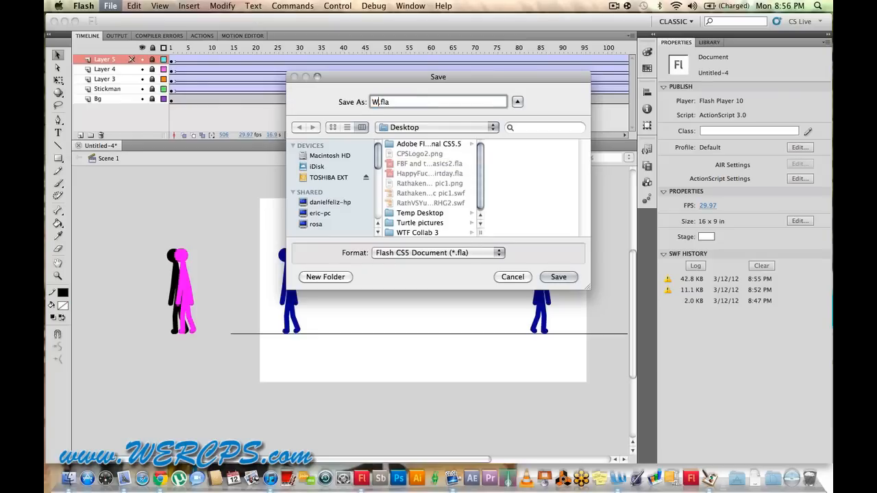
type("lkloop tutorial")
Step: Choose the CPS Tutorials folder inside Creativity productions on the TOSHIBA EXT drive and save the Flash CS5 document there
left_click(334, 177)
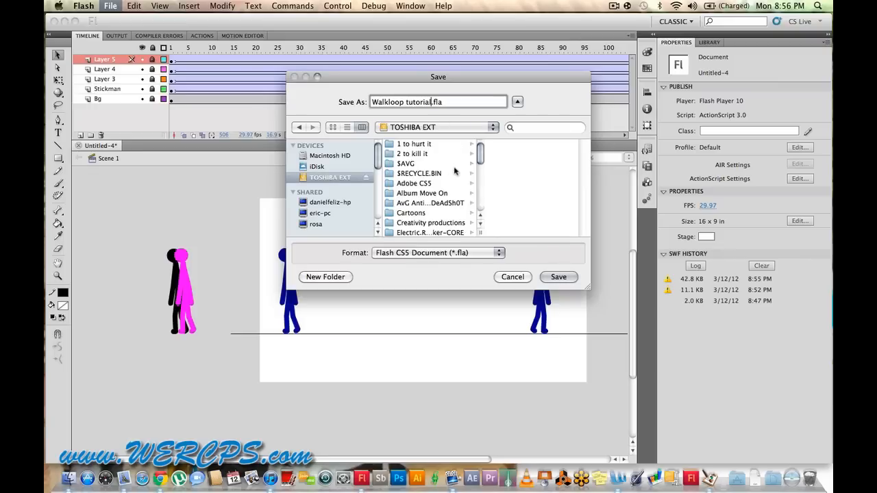
scroll(425, 198, "down", 5)
scroll(438, 213, "up", 5)
left_click_drag(483, 165, 481, 130)
left_click_drag(481, 164, 481, 211)
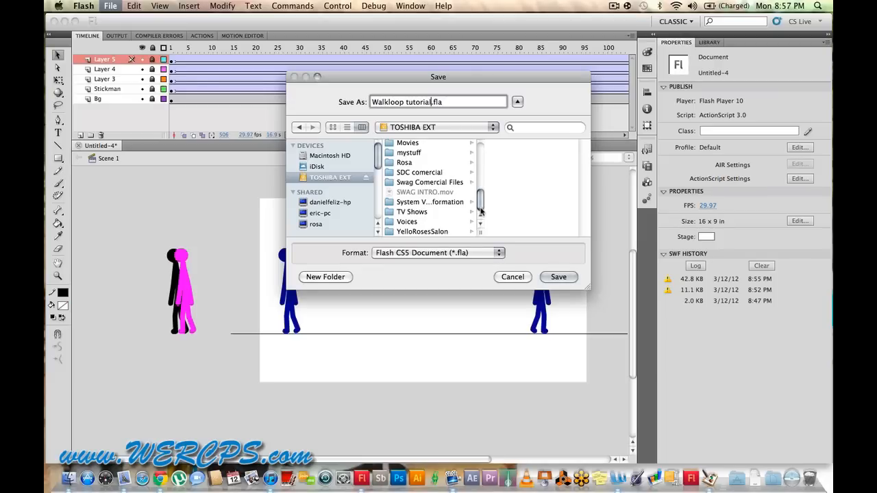
left_click_drag(481, 211, 484, 194)
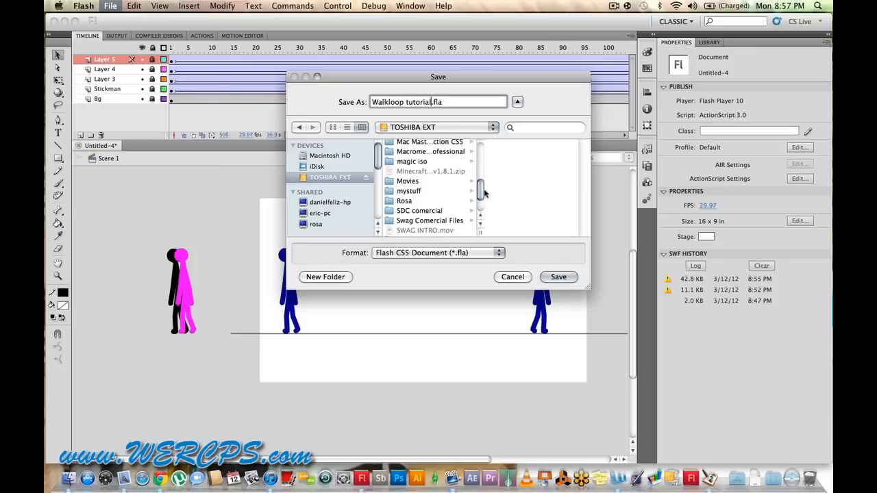
left_click_drag(484, 194, 483, 171)
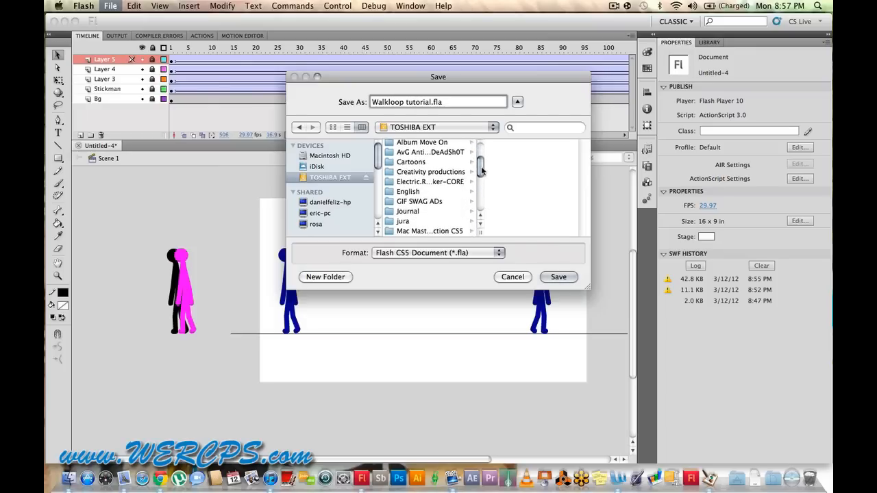
left_click(418, 172)
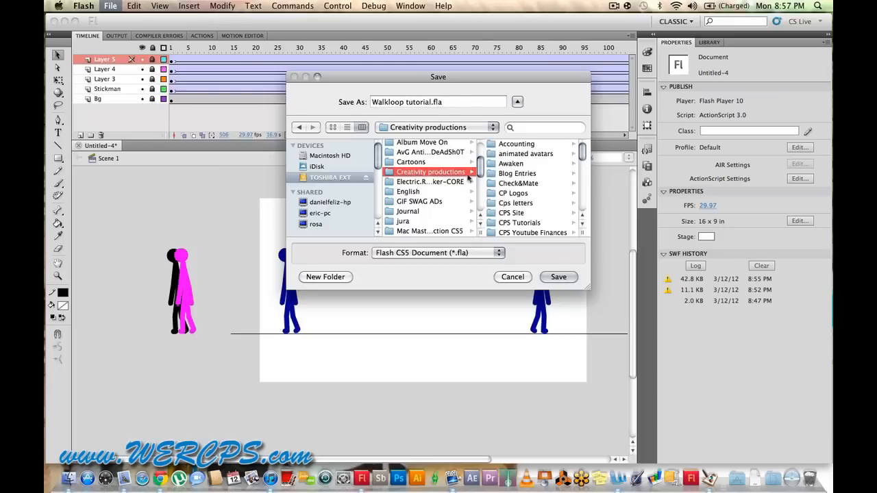
scroll(538, 169, "down", 1)
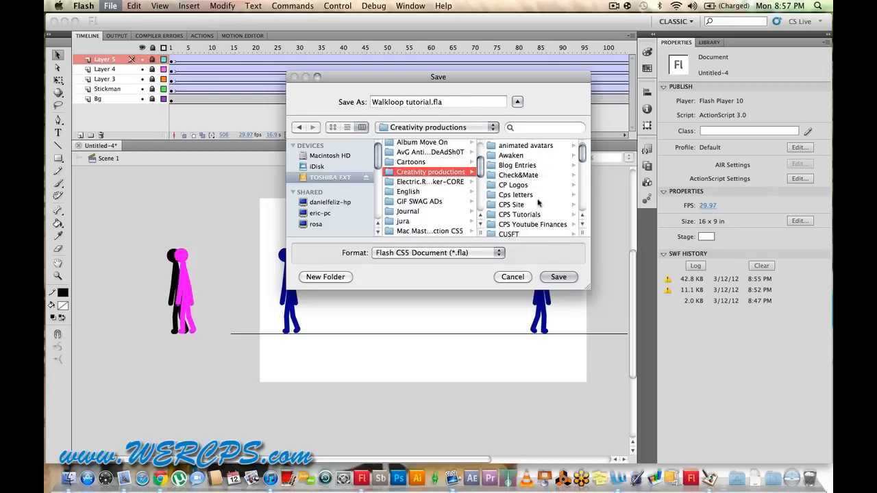
left_click(520, 214)
left_click(559, 277)
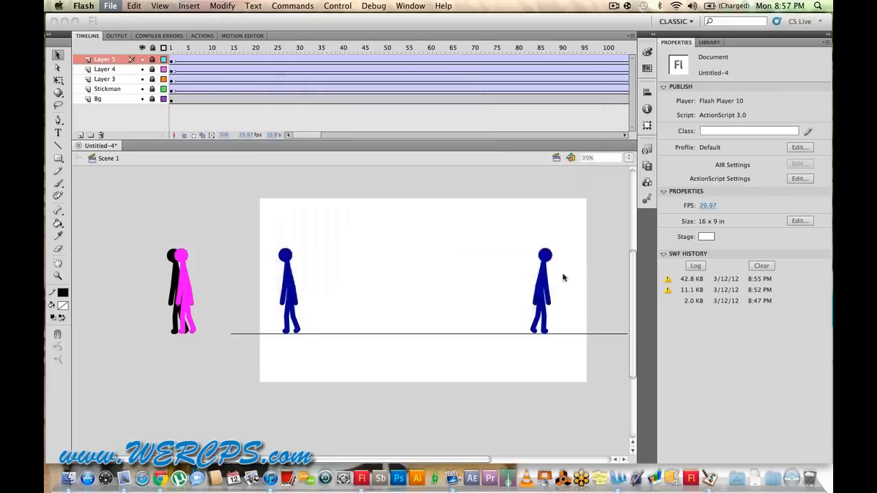
left_click(614, 6)
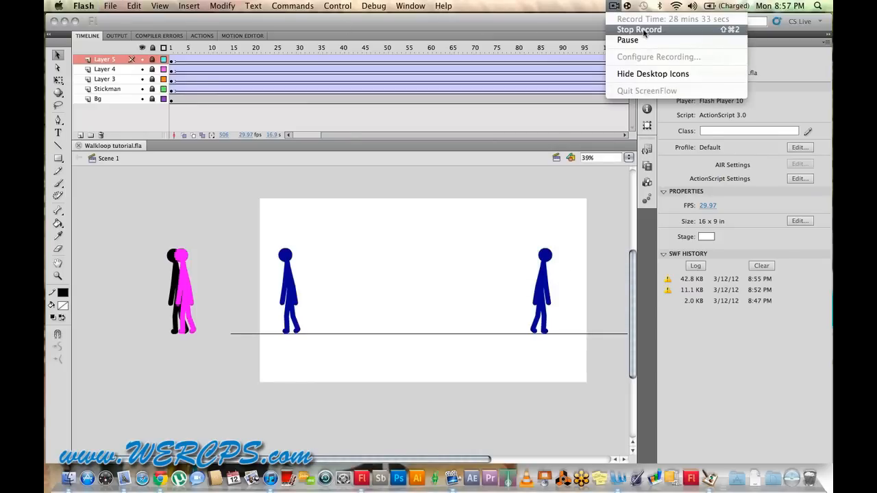